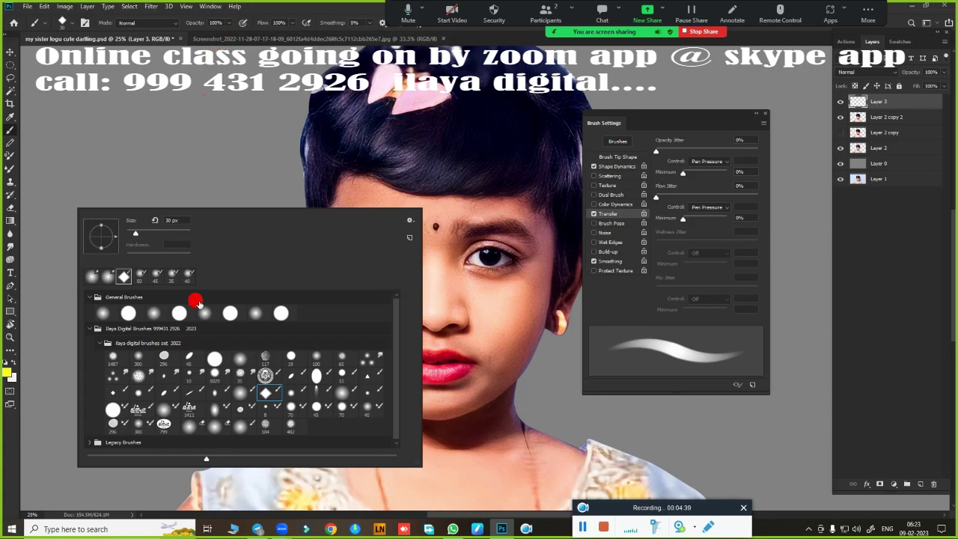
- Give the Smudge tool a soft 100 px, 0% hardness brush tip and move Brush Settings aside
left_click(139, 376)
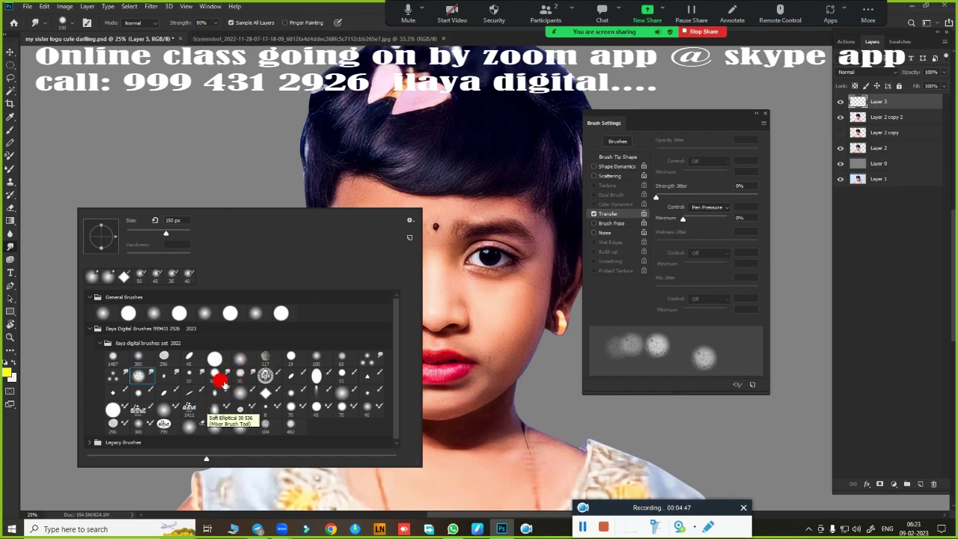
left_click(292, 354)
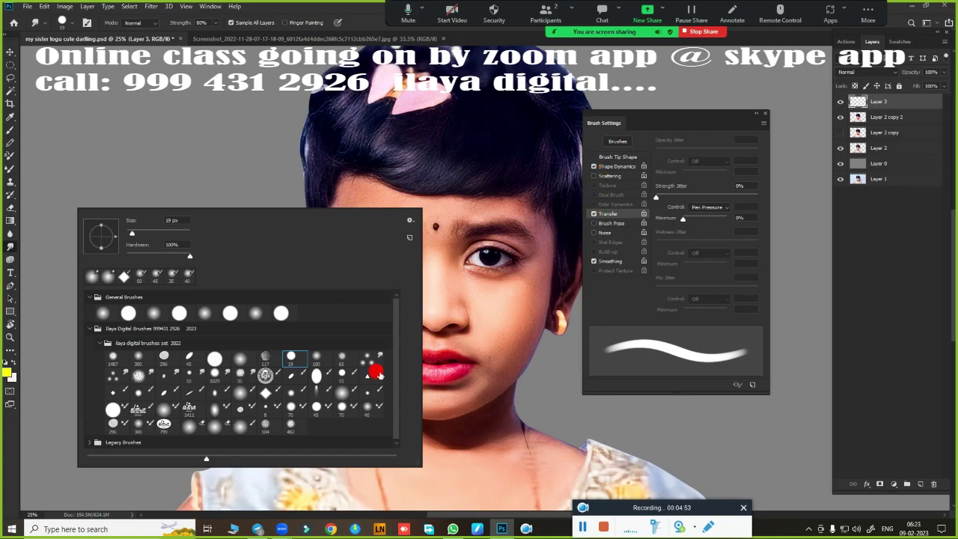
left_click(316, 358)
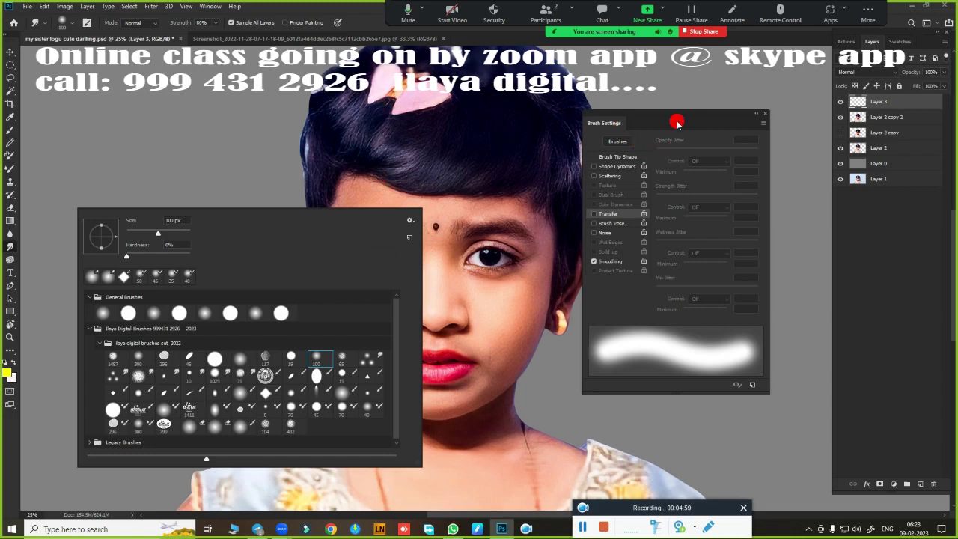
mouse_move(707, 112)
left_mouse_down()
mouse_move(856, 200)
mouse_move(885, 191)
left_mouse_up()
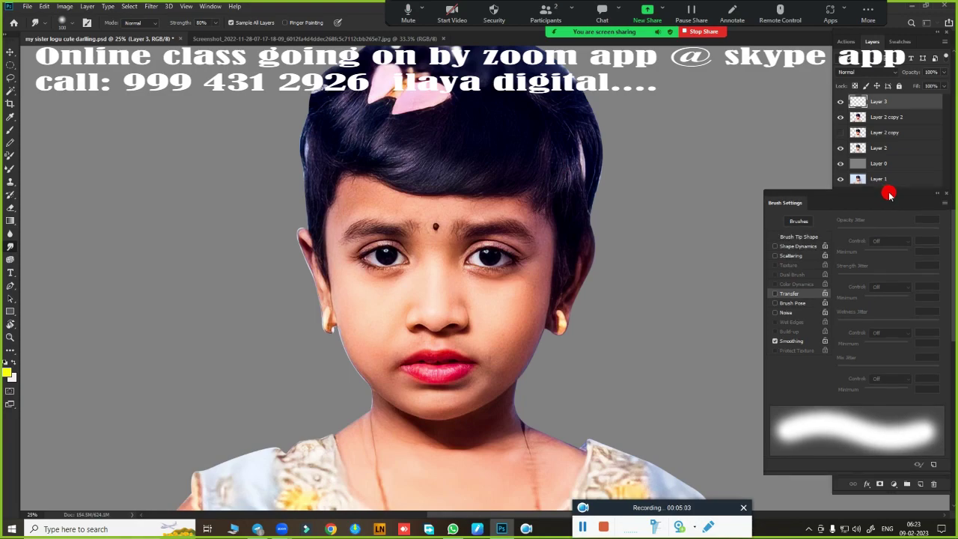
- Try the spatter brush tip, then zoom in on the nose
right_click(375, 200)
left_click(425, 372)
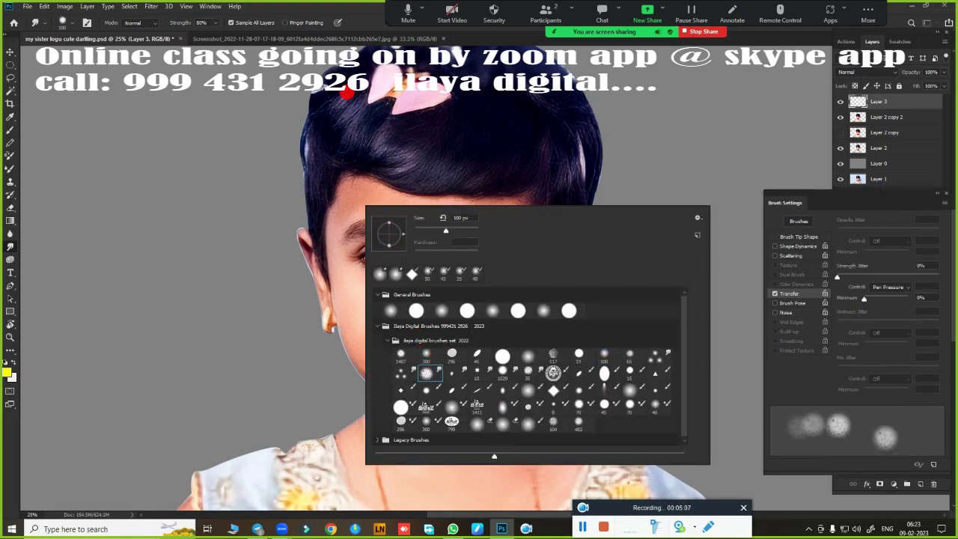
left_click(497, 43)
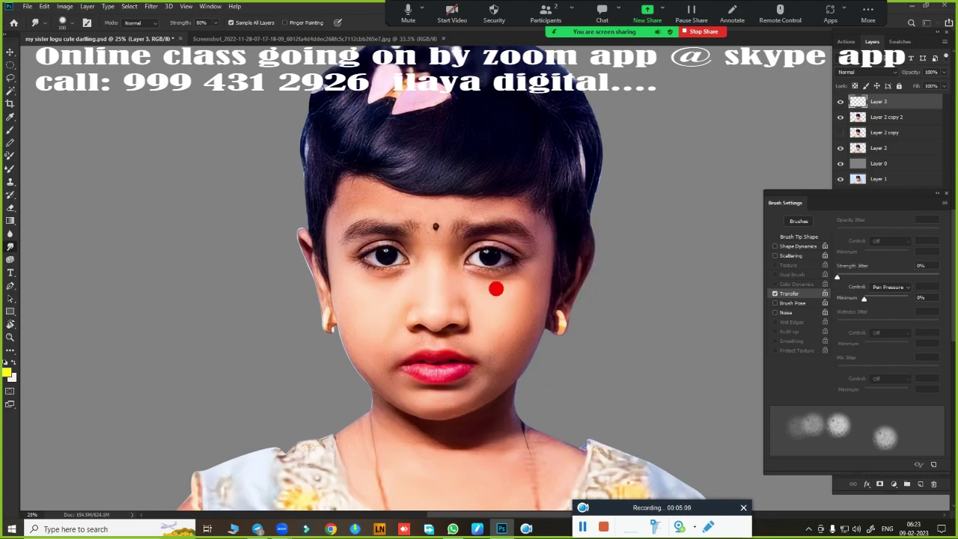
scroll(438, 322, "up", 2)
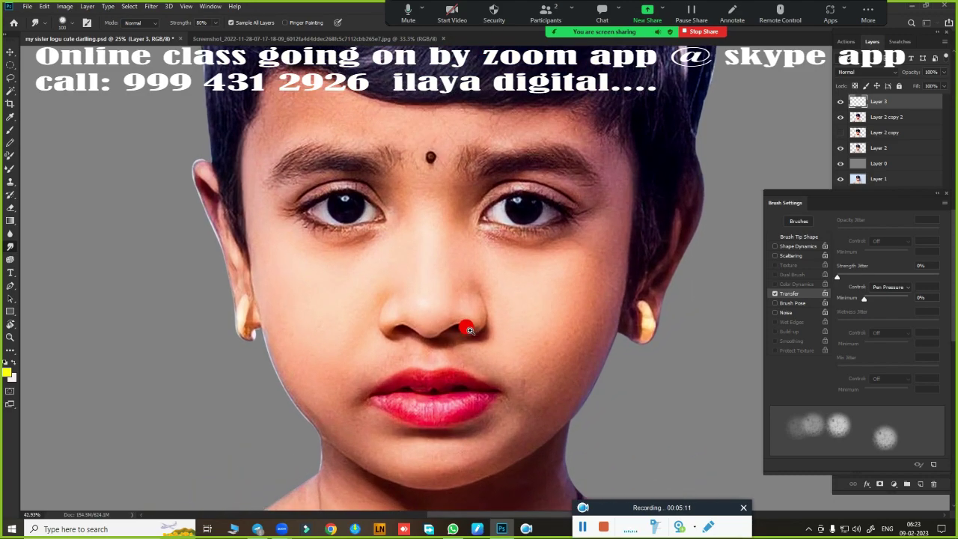
scroll(466, 325, "up", 2)
scroll(492, 325, "up", 2)
scroll(494, 318, "up", 1)
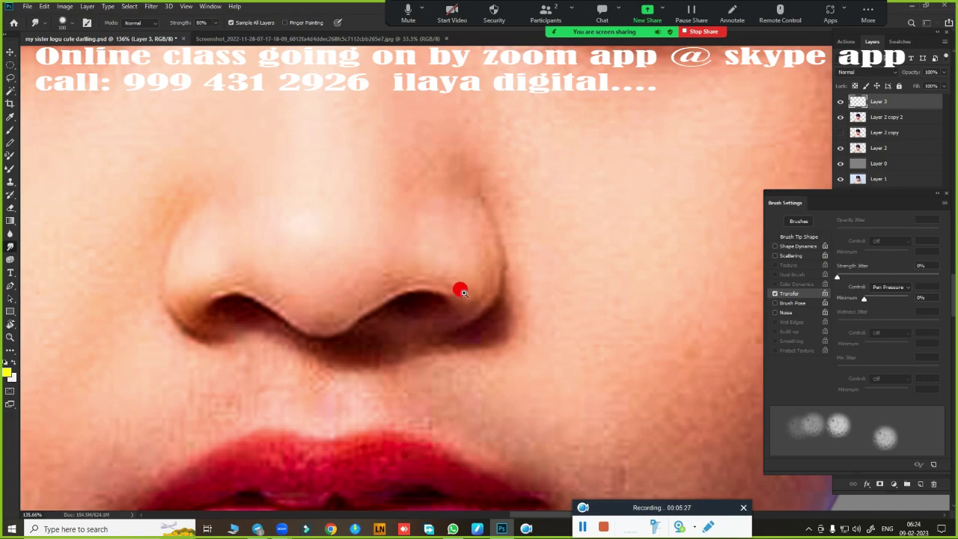
- Select the Mixer Brush 'Very Wet, Light Mix' preset with a soft 50 px tip
scroll(442, 297, "down", 3)
scroll(442, 297, "up", 1)
scroll(449, 293, "up", 2)
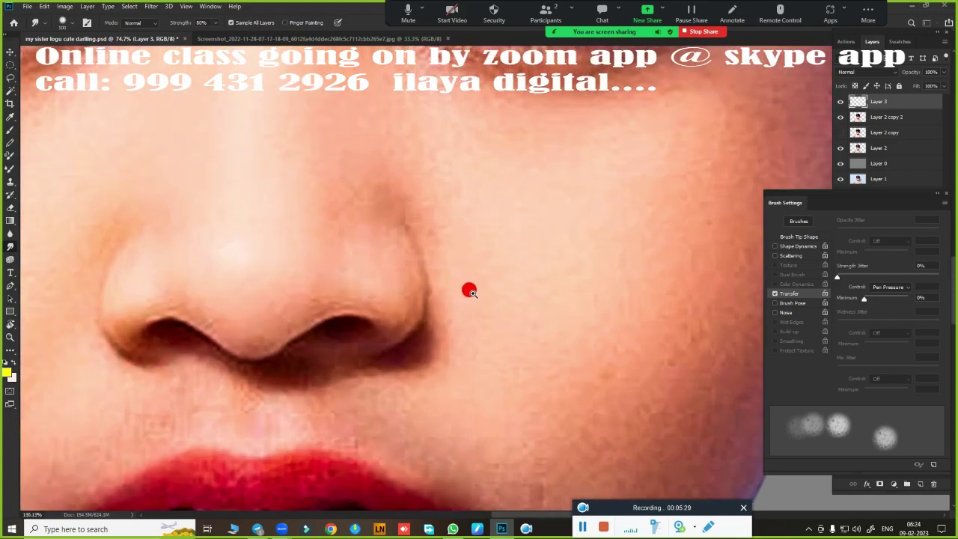
right_click(317, 139)
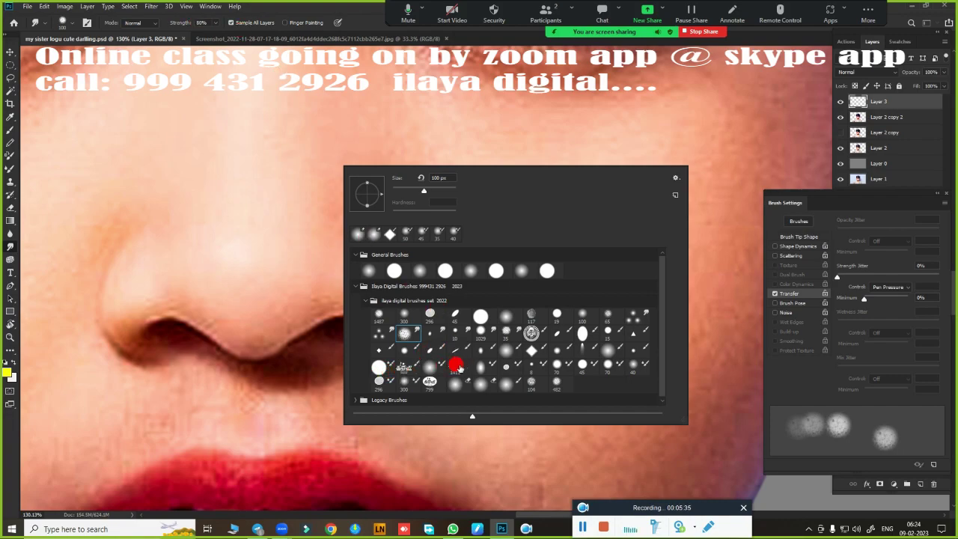
left_click(428, 366)
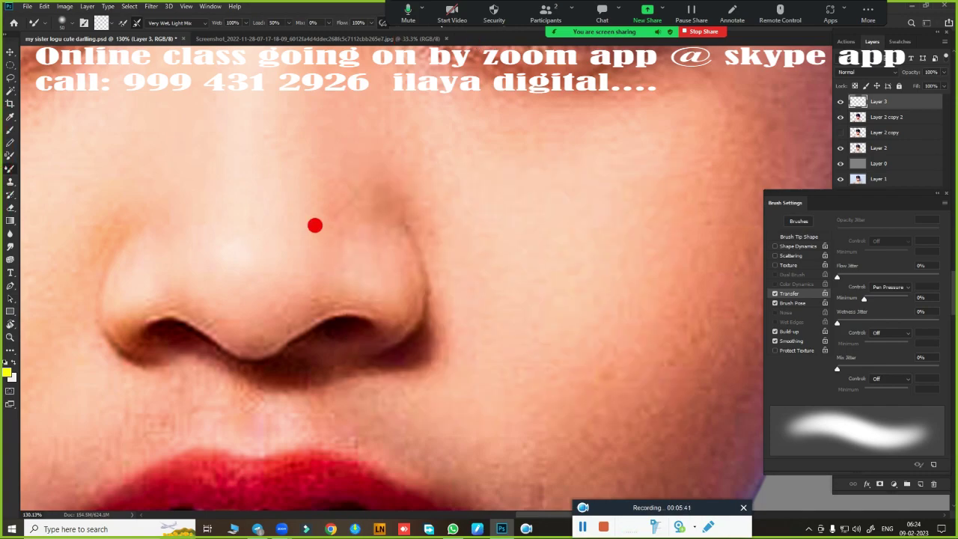
right_click(201, 154)
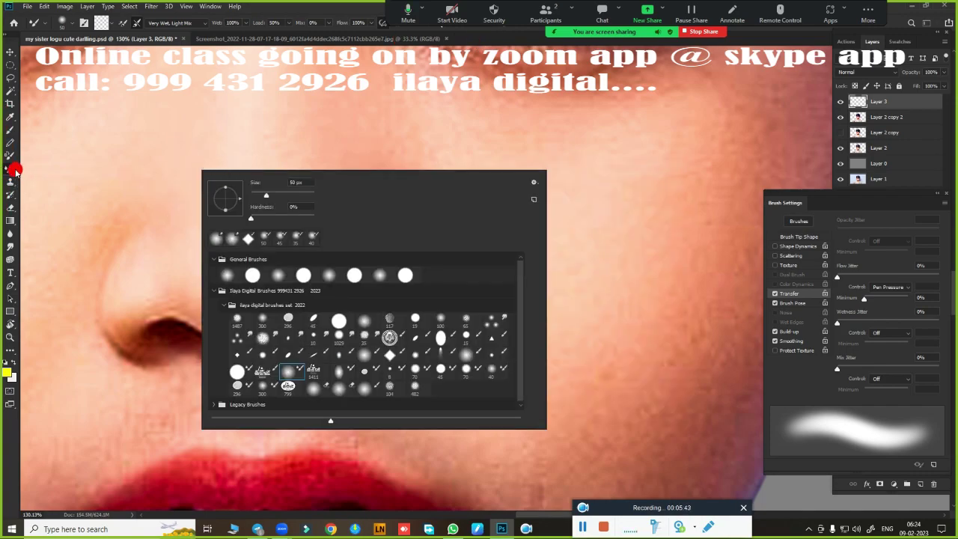
left_click(261, 335)
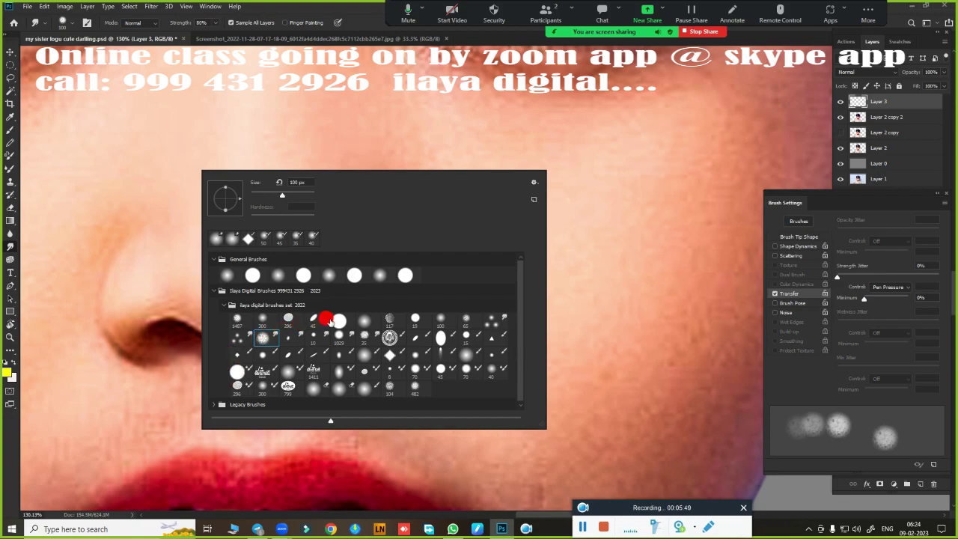
left_click(338, 320)
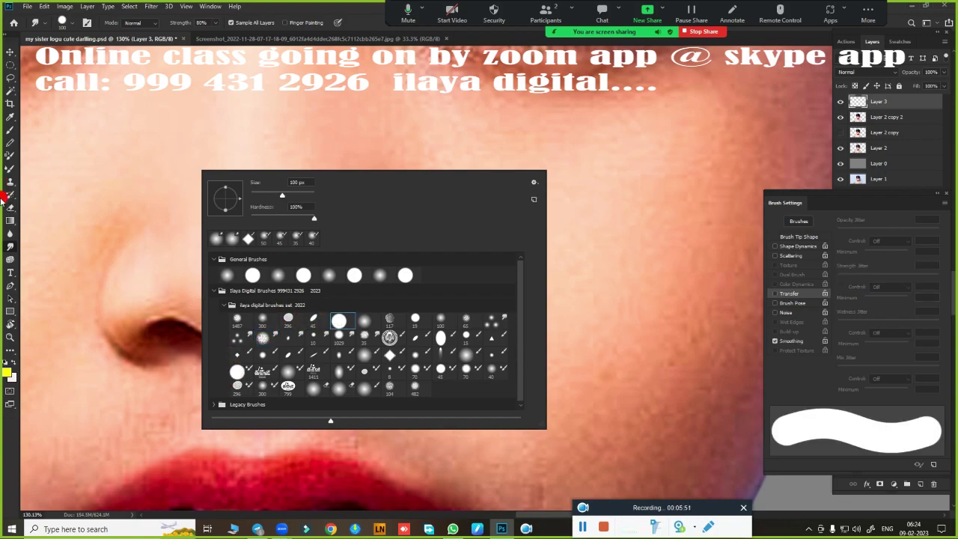
left_click(264, 337)
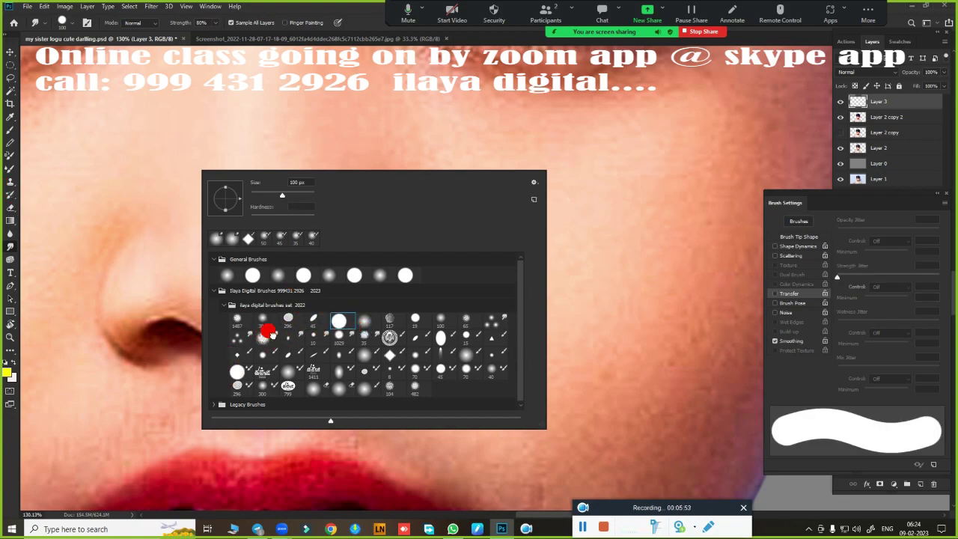
left_click(292, 372)
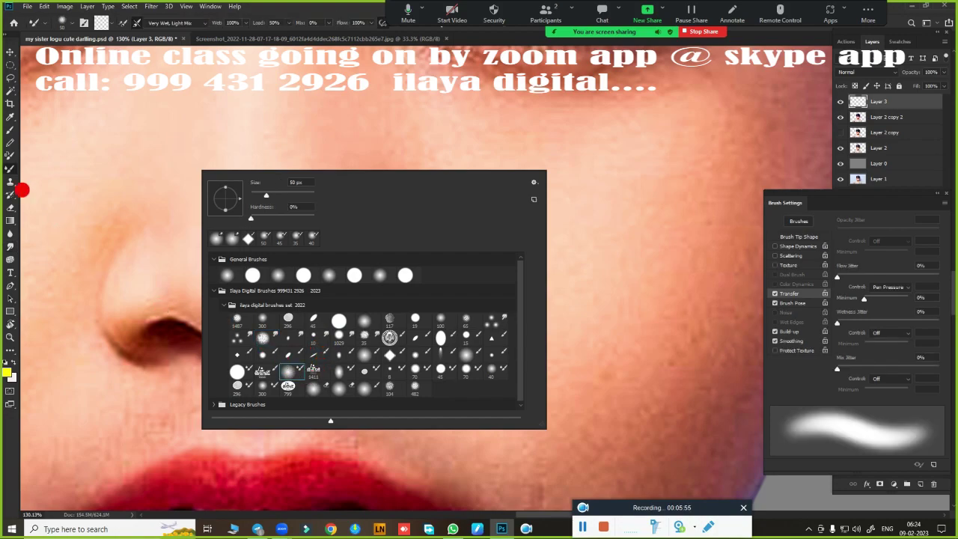
left_click(366, 322)
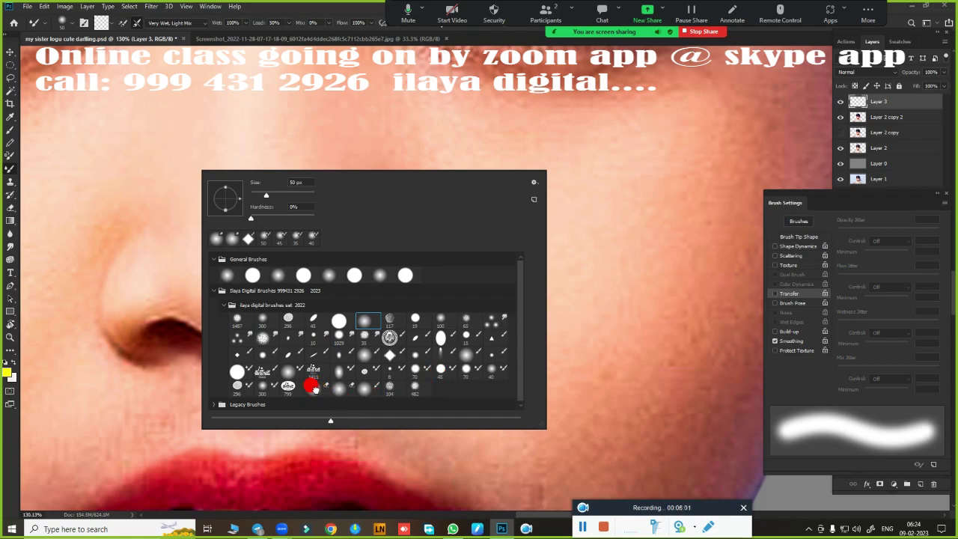
left_click(314, 387)
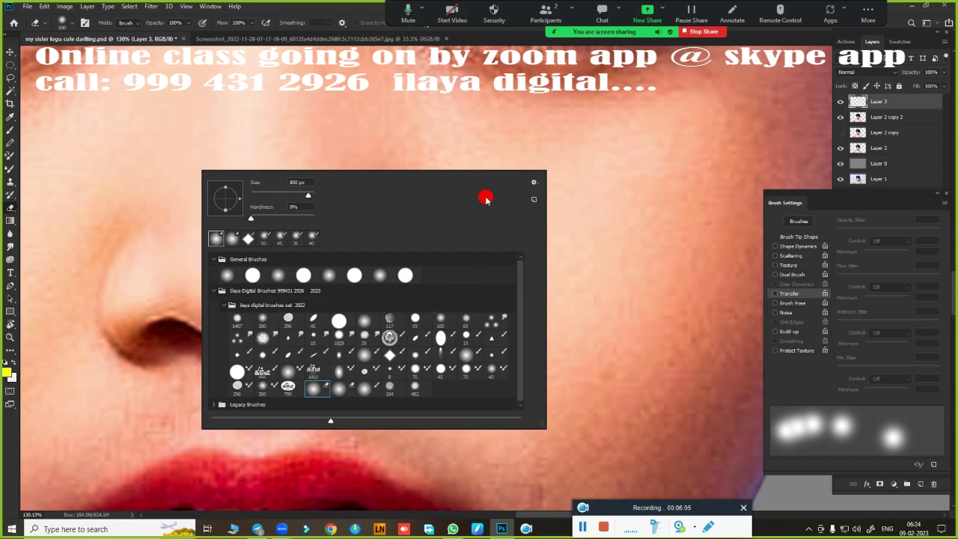
left_click(262, 333)
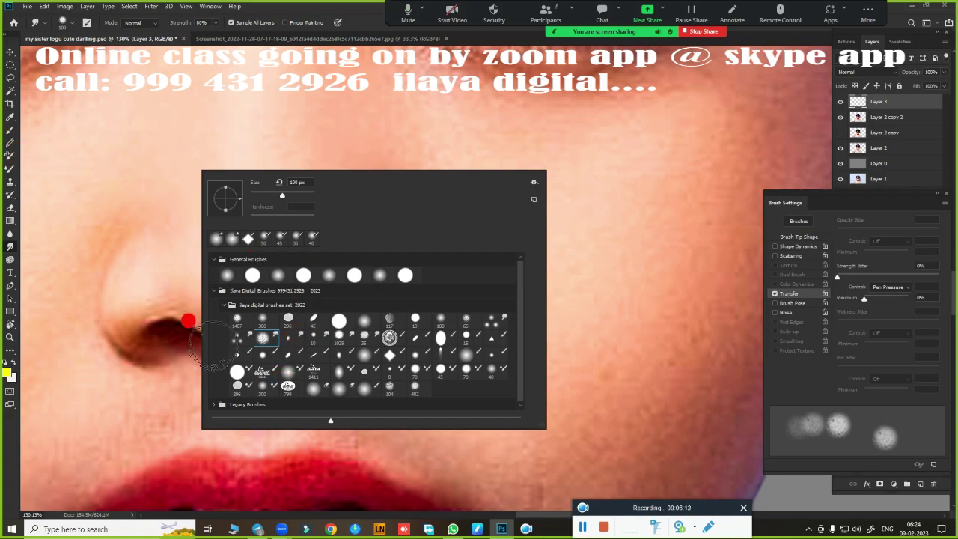
left_click(291, 373)
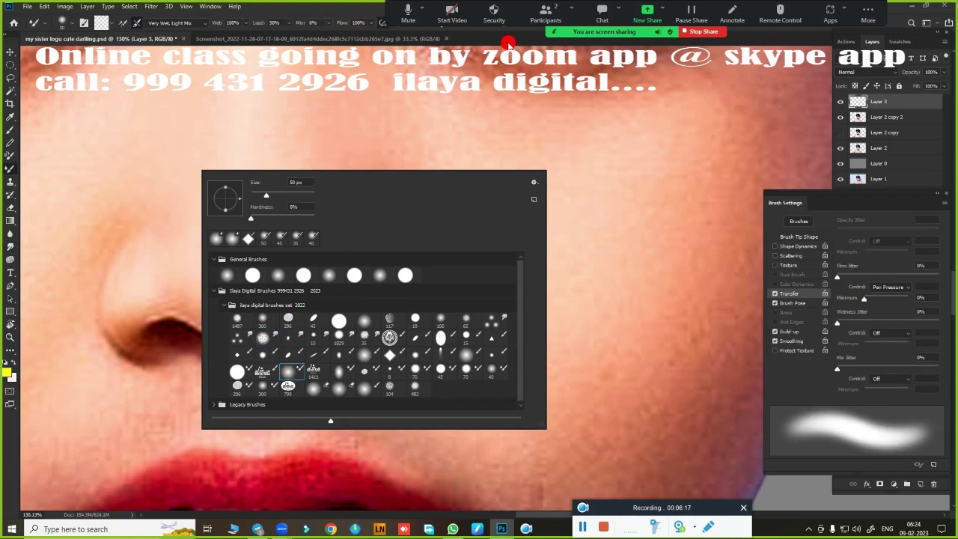
left_click(509, 40)
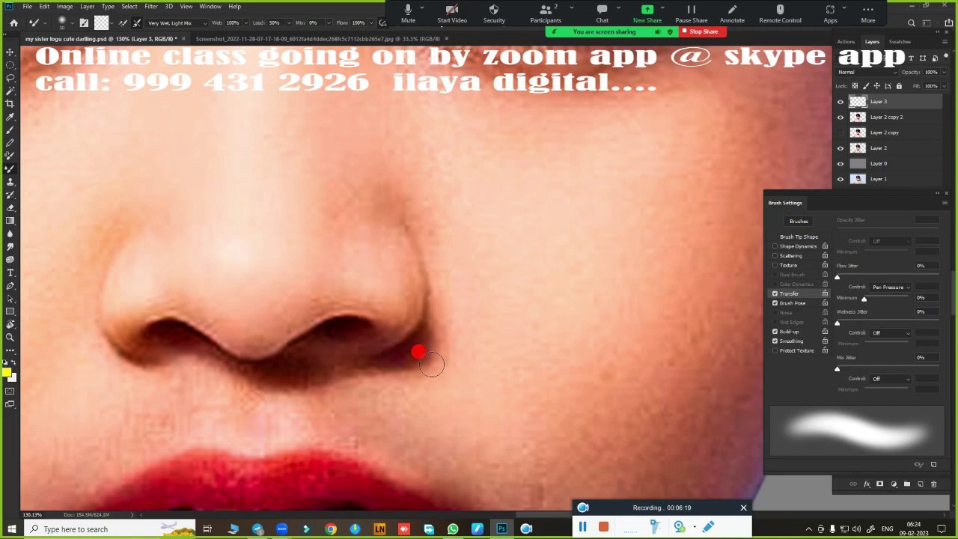
- Blend the right nostril edge shadow with the Mixer Brush and zoom in to about 227%
left_click_drag(431, 363, 427, 351)
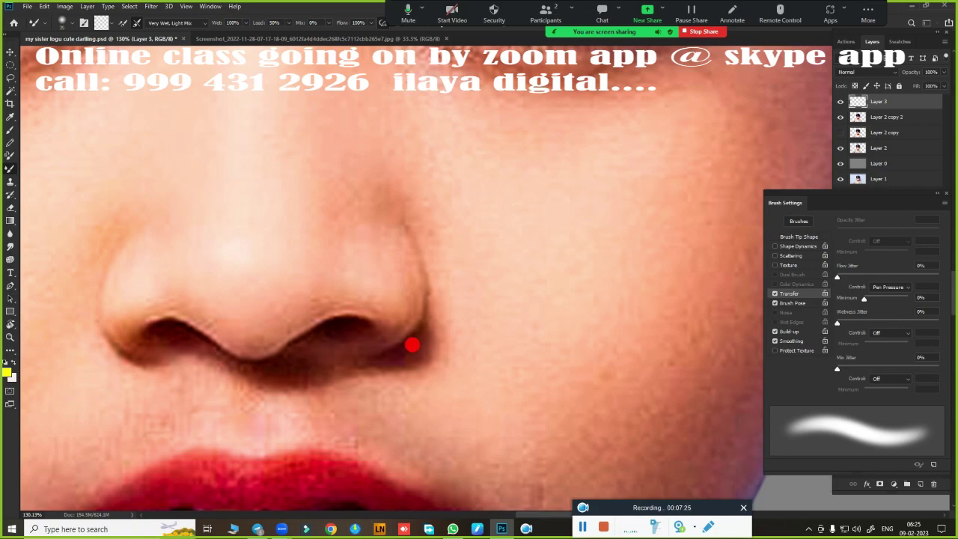
scroll(496, 374, "down", 5)
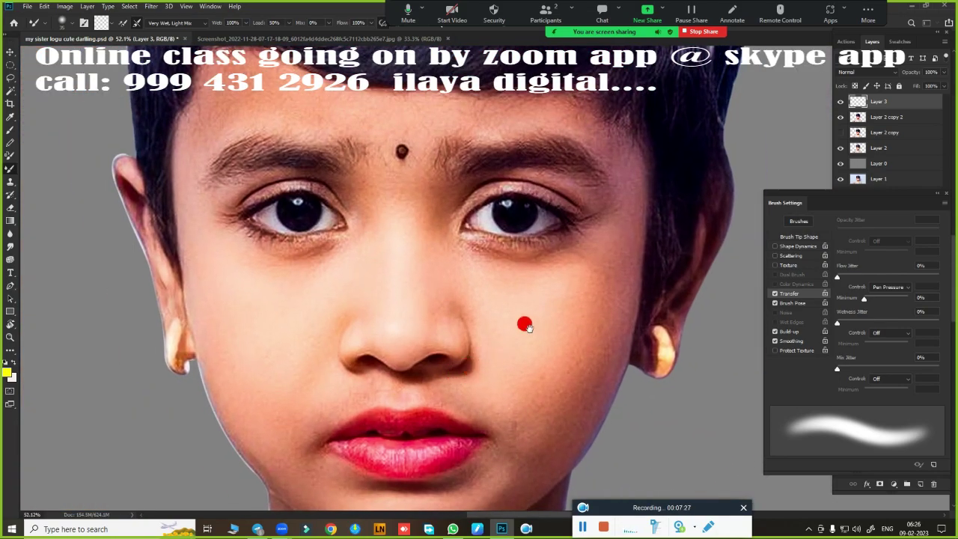
scroll(487, 336, "up", 1)
scroll(516, 333, "up", 1)
scroll(509, 274, "up", 1)
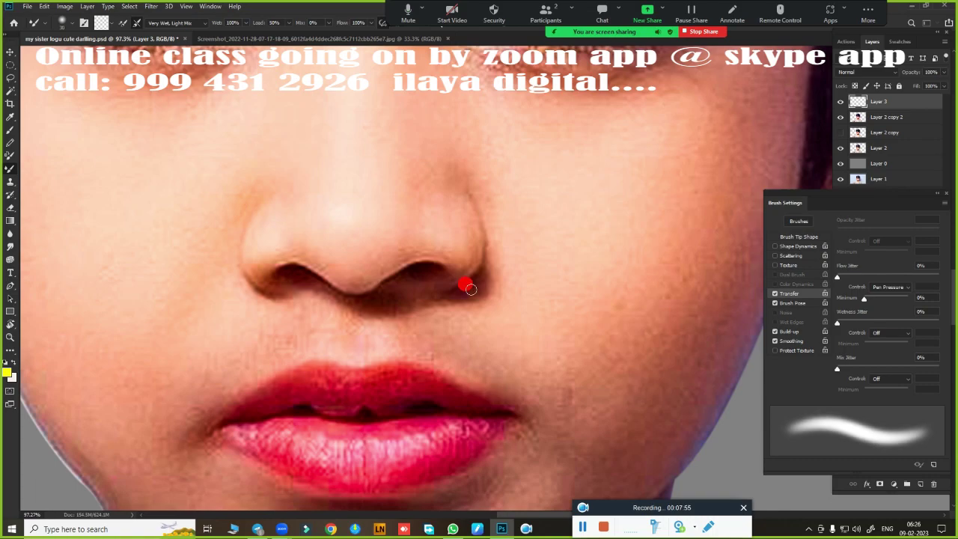
mouse_move(456, 320)
left_mouse_down()
mouse_move(493, 300)
mouse_move(487, 346)
left_mouse_up()
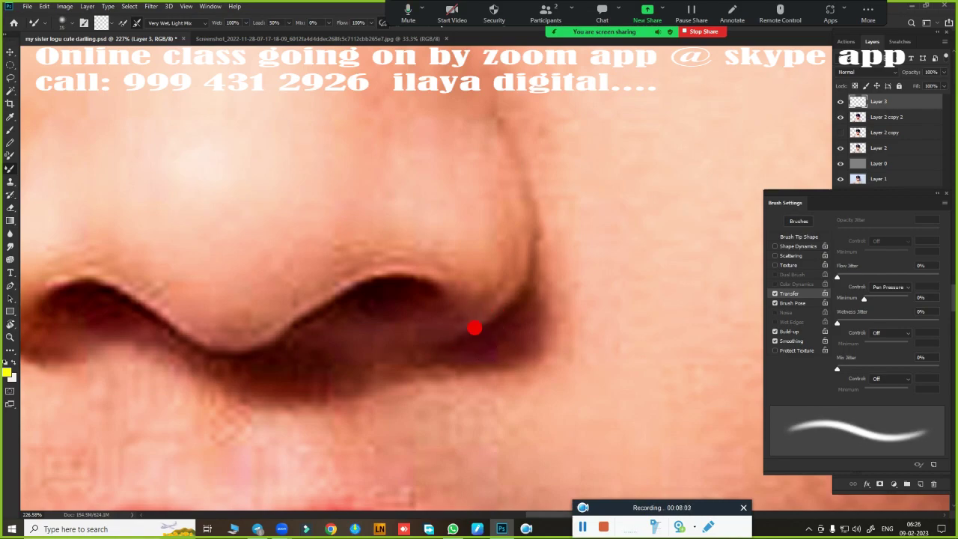
- Check Image Size without changes and paint a dark line along the right nostril edge
key("ctrl+alt+i")
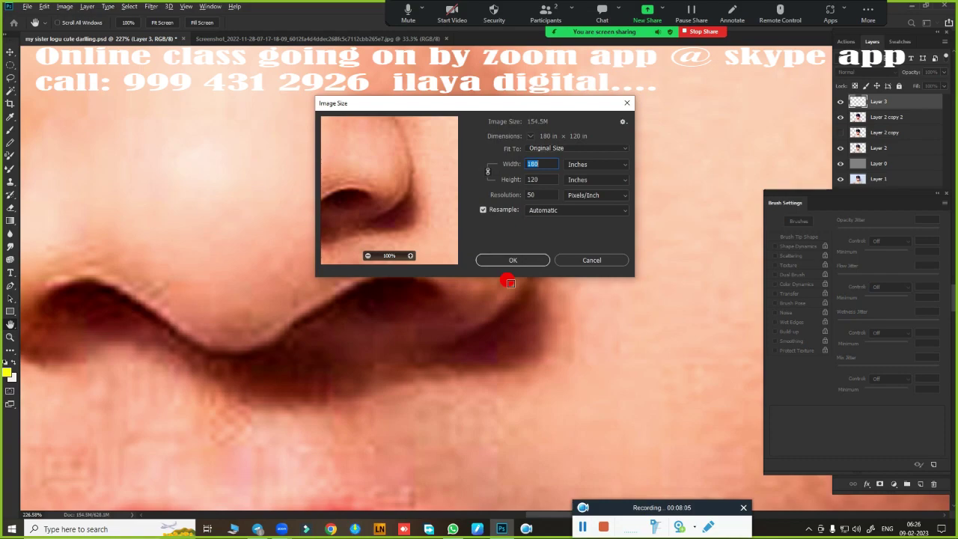
left_click(627, 101)
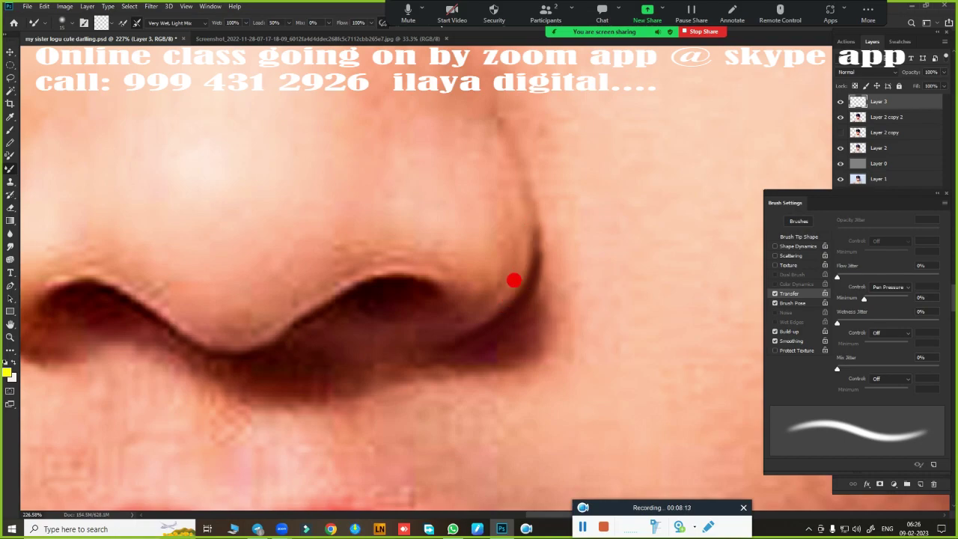
left_click_drag(527, 255, 520, 188)
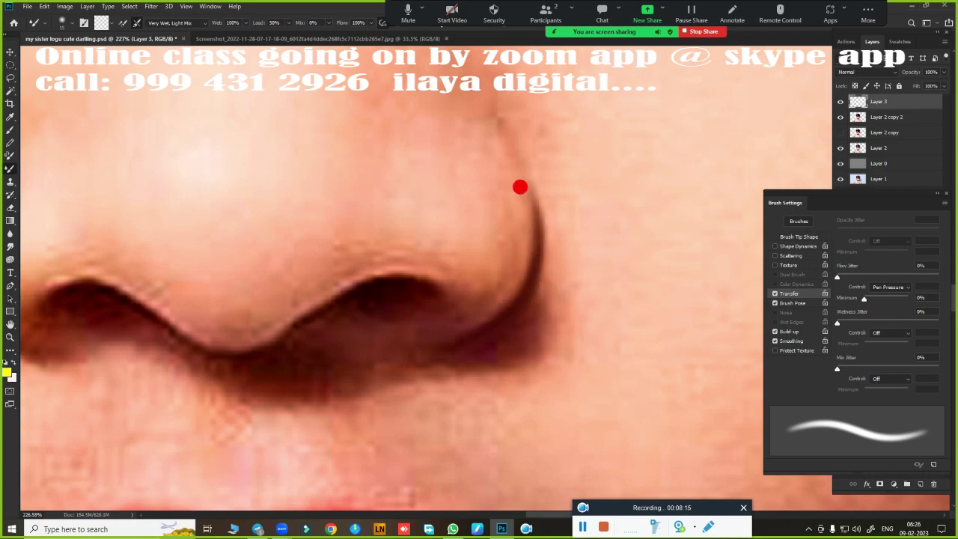
mouse_move(540, 250)
left_mouse_down()
mouse_move(556, 357)
mouse_move(541, 352)
mouse_move(528, 265)
mouse_move(542, 302)
mouse_move(506, 224)
mouse_move(520, 256)
left_mouse_up()
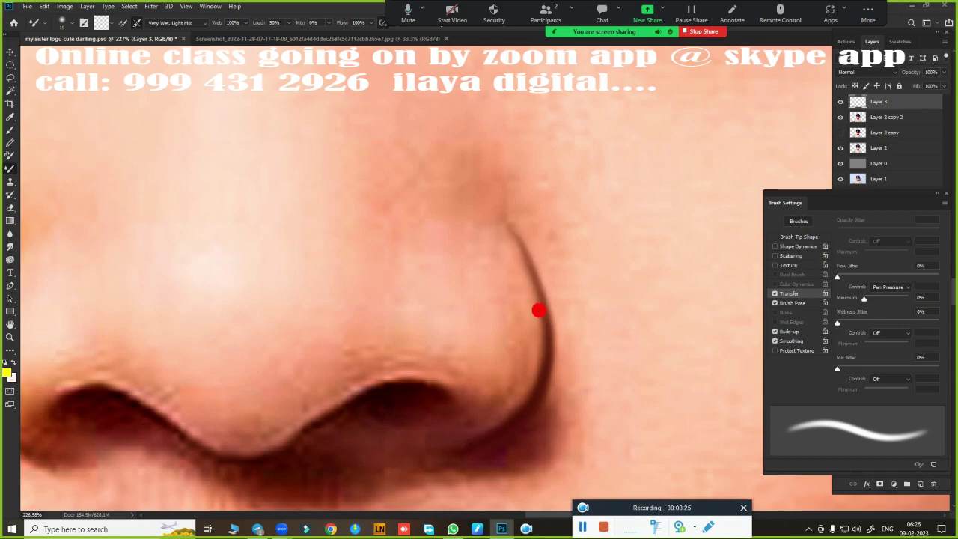
- Extend the dark line up the nose side, zoom out to 121% and refine the outline
mouse_move(538, 310)
left_mouse_down()
mouse_move(511, 246)
mouse_move(490, 230)
mouse_move(454, 235)
mouse_move(487, 212)
mouse_move(477, 371)
mouse_move(524, 278)
mouse_move(490, 203)
mouse_move(507, 332)
left_mouse_up()
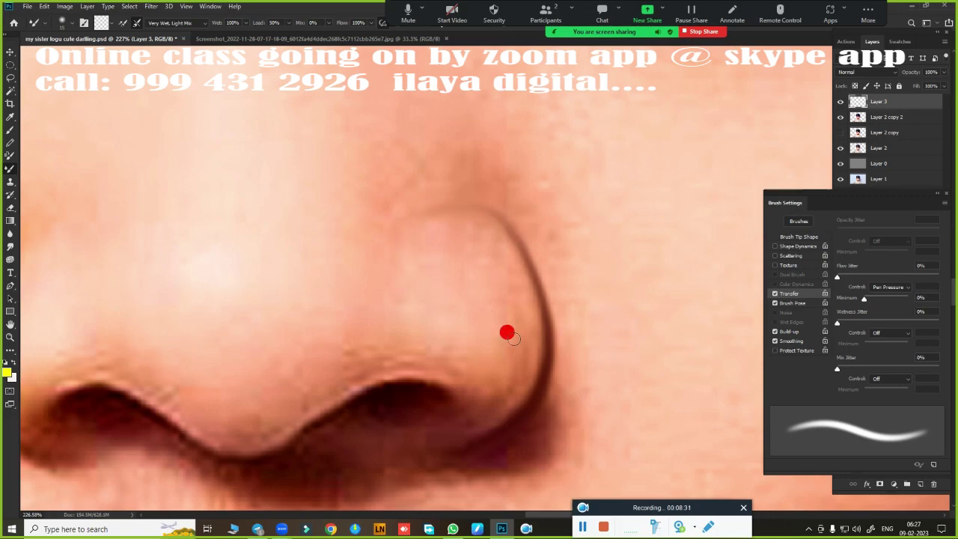
scroll(507, 333, "down", 3)
scroll(556, 381, "down", 2)
scroll(556, 357, "down", 2)
left_click_drag(577, 222, 575, 227)
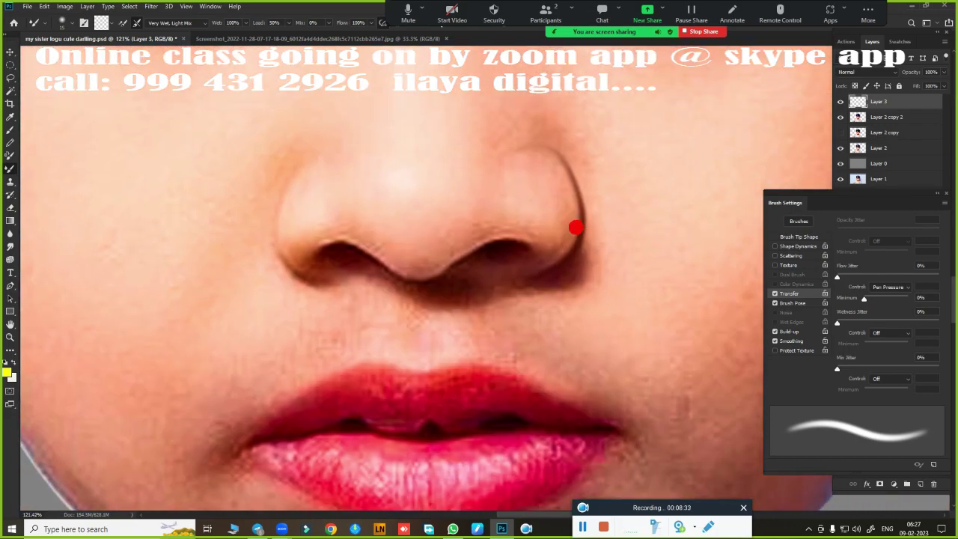
- Erase the stray stroke at the nose top and return to the Mixer Brush at 192%
key("e")
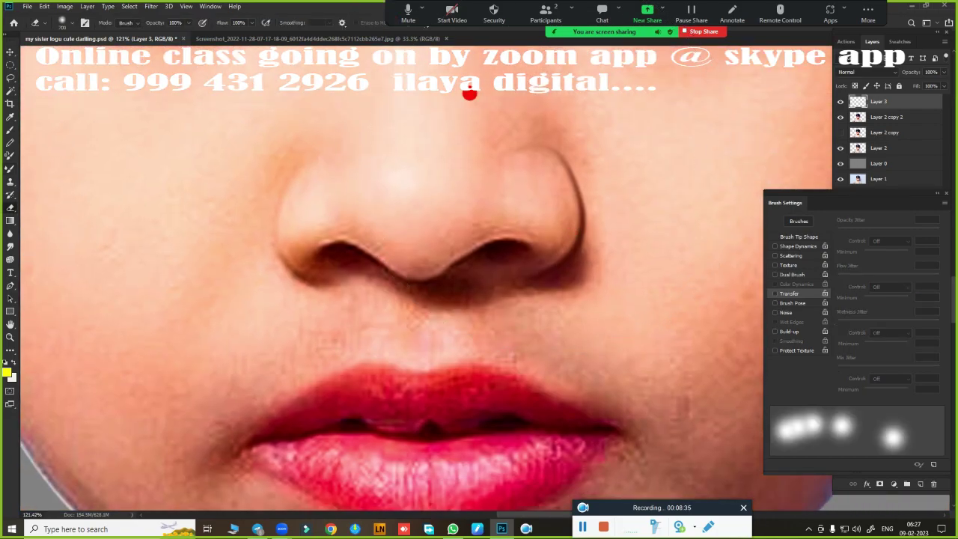
mouse_move(490, 112)
left_mouse_down()
mouse_move(539, 128)
mouse_move(530, 149)
mouse_move(550, 118)
mouse_move(510, 129)
left_mouse_up()
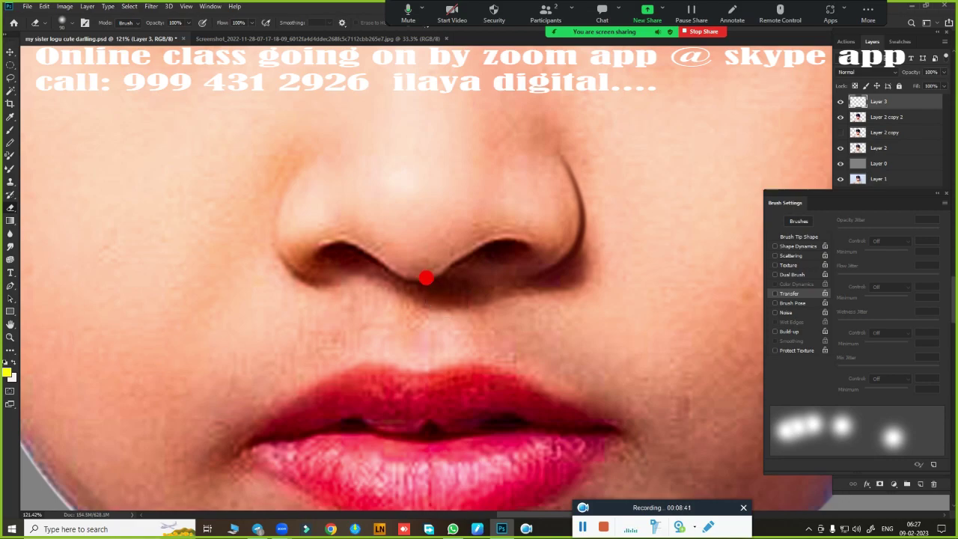
key("b")
scroll(449, 297, "up", 3)
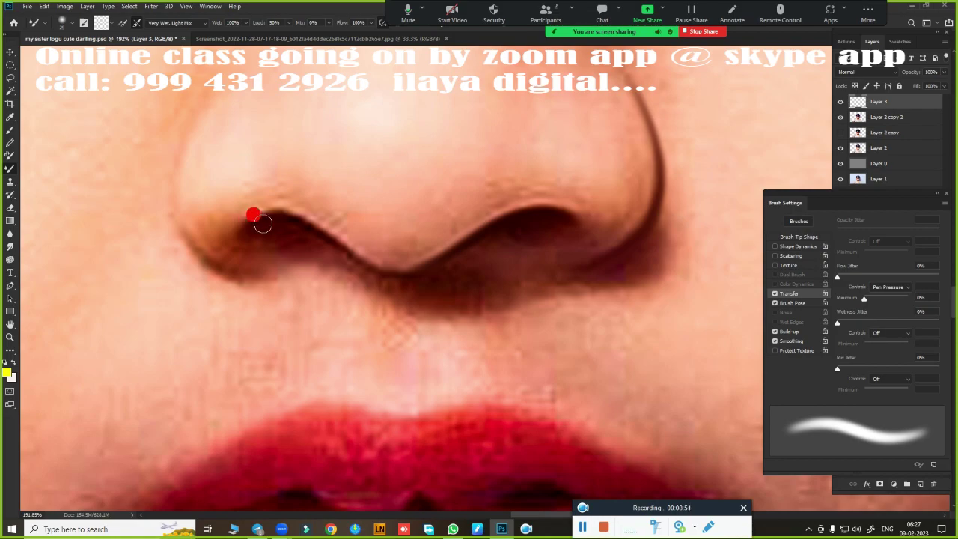
- Darken and smooth the left nostril's upper and outer edges with Mixer Brush strokes
mouse_move(287, 224)
left_mouse_down()
mouse_move(271, 212)
mouse_move(317, 226)
mouse_move(367, 265)
mouse_move(414, 258)
mouse_move(351, 248)
left_mouse_up()
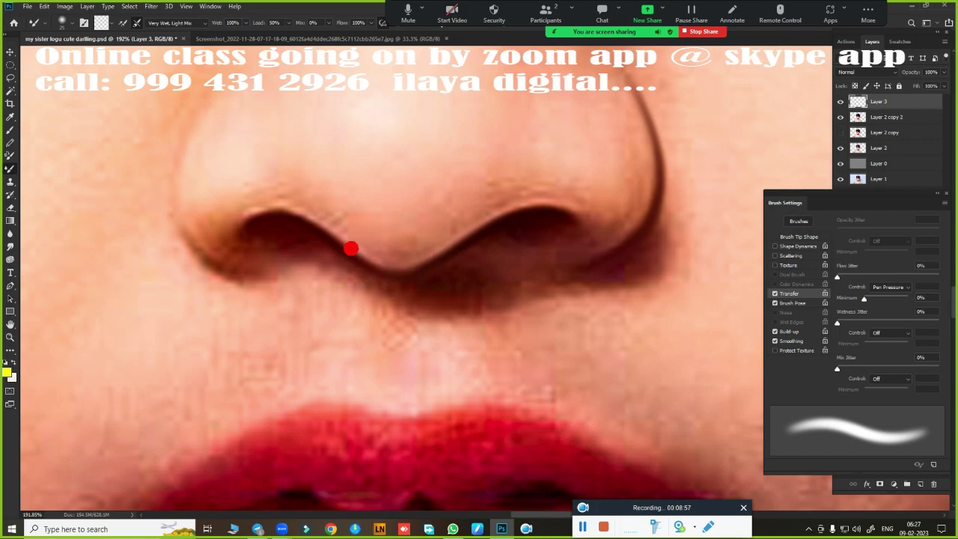
left_click_drag(215, 267, 210, 262)
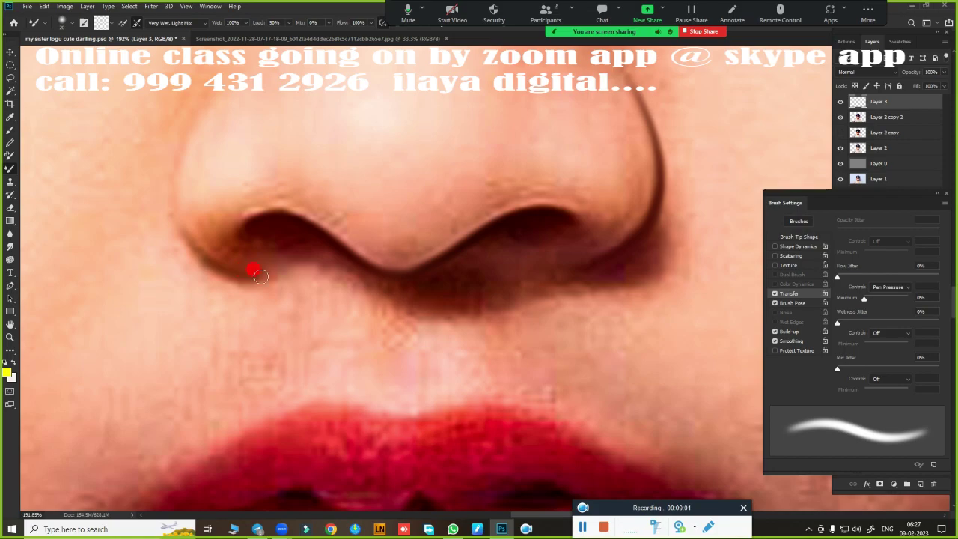
mouse_move(210, 263)
left_mouse_down()
mouse_move(196, 245)
mouse_move(227, 275)
left_mouse_up()
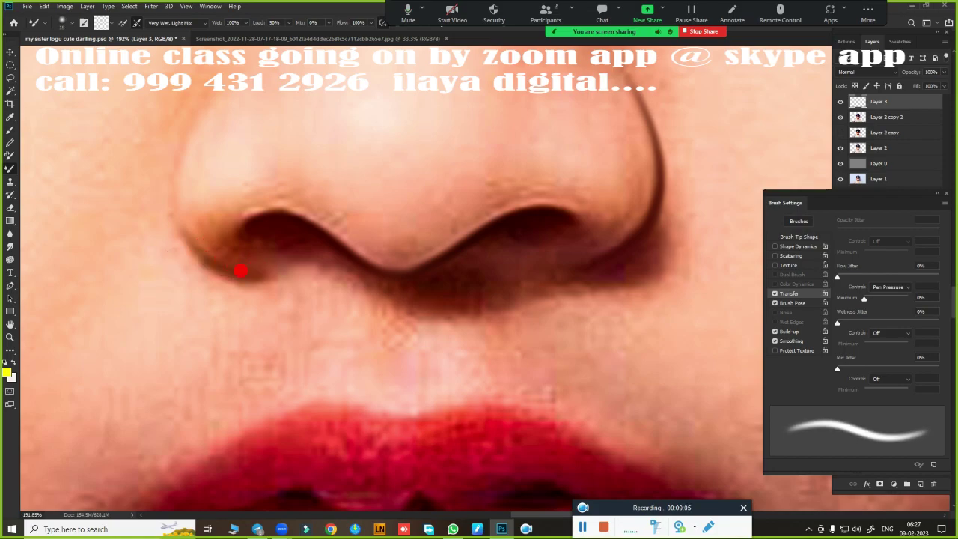
mouse_move(214, 267)
left_mouse_down()
mouse_move(196, 255)
mouse_move(167, 199)
mouse_move(194, 244)
mouse_move(166, 179)
mouse_move(171, 193)
mouse_move(171, 165)
mouse_move(288, 259)
mouse_move(224, 308)
mouse_move(218, 302)
mouse_move(238, 250)
mouse_move(276, 208)
mouse_move(310, 197)
mouse_move(466, 385)
left_mouse_up()
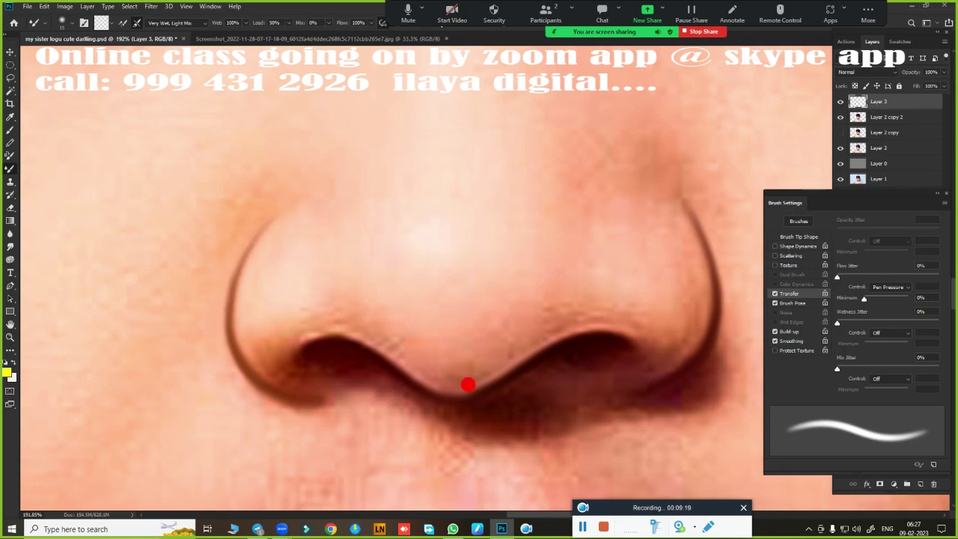
- After checking Image Size, zoom to the lips at 250% and darken the upper-lip edge
key("ctrl+alt+i")
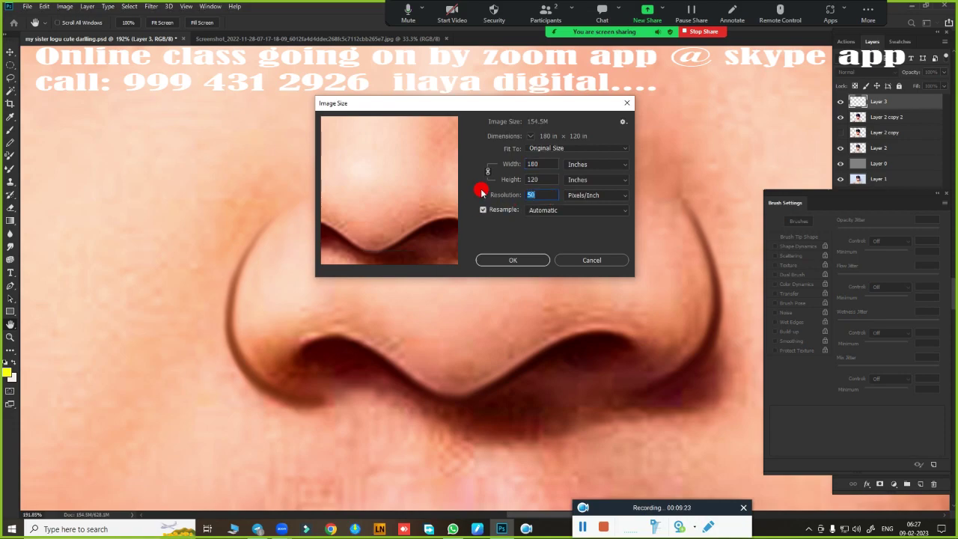
key("Return")
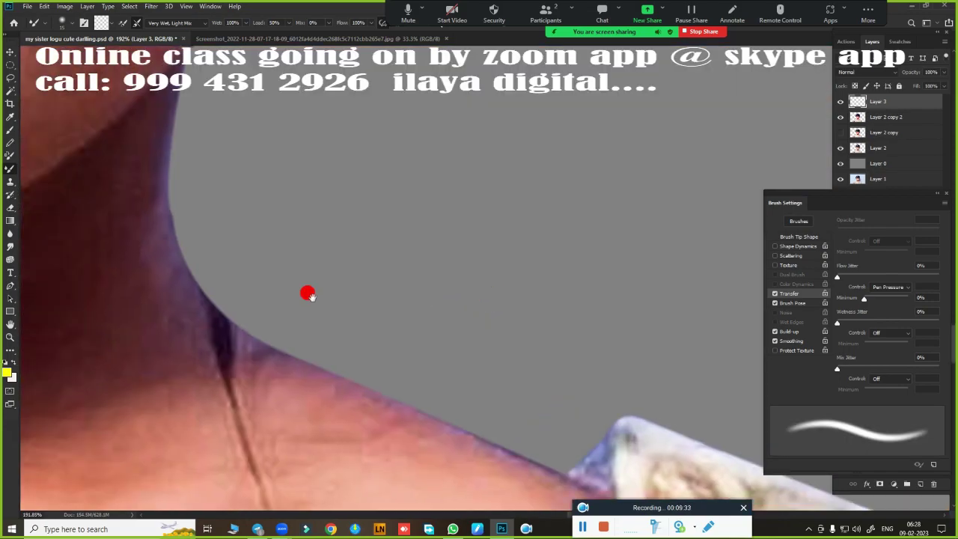
mouse_move(471, 294)
left_mouse_down()
mouse_move(494, 266)
mouse_move(494, 353)
mouse_move(496, 207)
left_mouse_up()
scroll(511, 345, "down", 2)
scroll(458, 233, "up", 1)
scroll(458, 234, "up", 2)
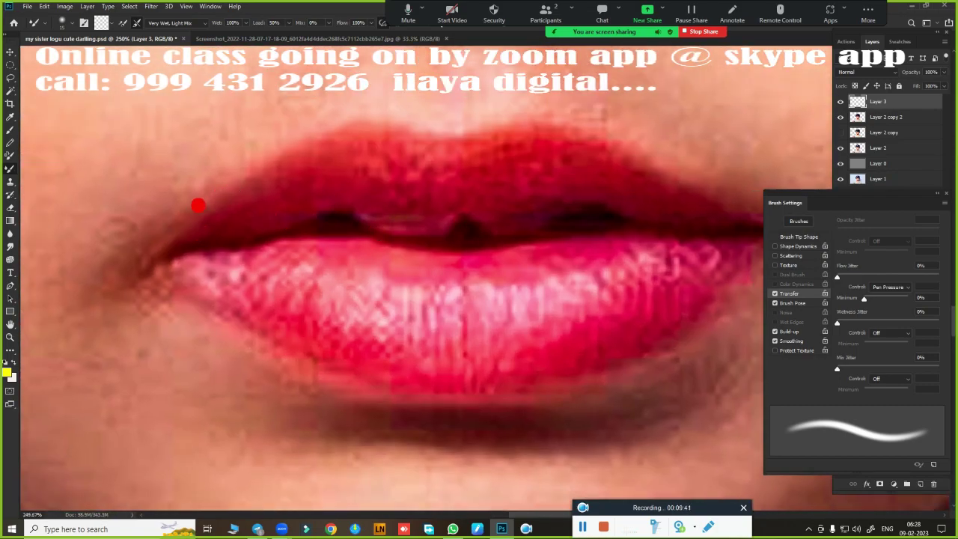
mouse_move(198, 205)
left_mouse_down()
mouse_move(307, 138)
mouse_move(214, 199)
mouse_move(321, 132)
mouse_move(379, 118)
mouse_move(375, 127)
mouse_move(316, 137)
left_mouse_up()
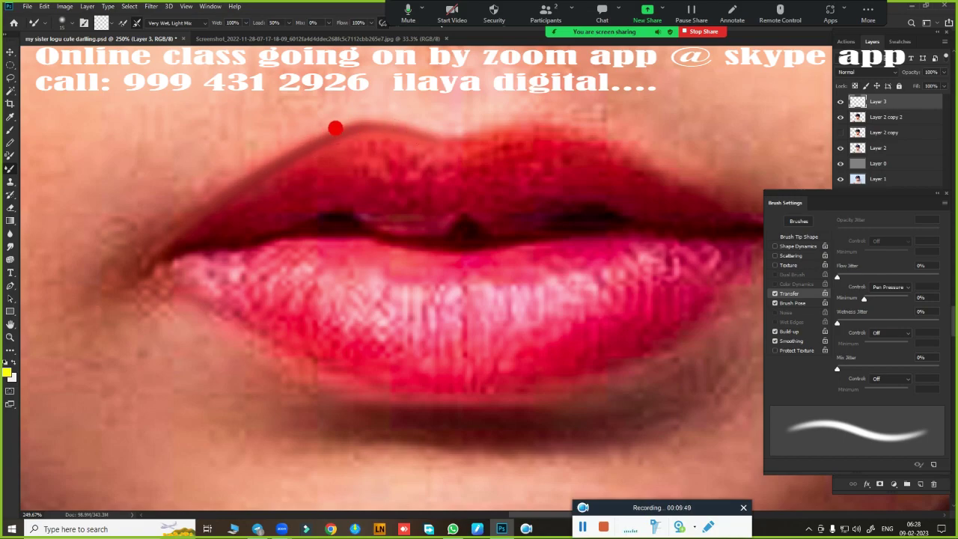
mouse_move(336, 128)
left_mouse_down()
mouse_move(465, 137)
mouse_move(452, 145)
mouse_move(552, 126)
left_mouse_up()
- Paint the right upper-lip outline toward its peak and darken the line beneath the upper lip
mouse_move(736, 267)
left_mouse_down()
mouse_move(519, 284)
mouse_move(644, 239)
left_mouse_up()
mouse_move(588, 207)
left_mouse_down()
mouse_move(663, 240)
mouse_move(496, 152)
mouse_move(532, 176)
left_mouse_up()
left_click_drag(532, 176, 478, 153)
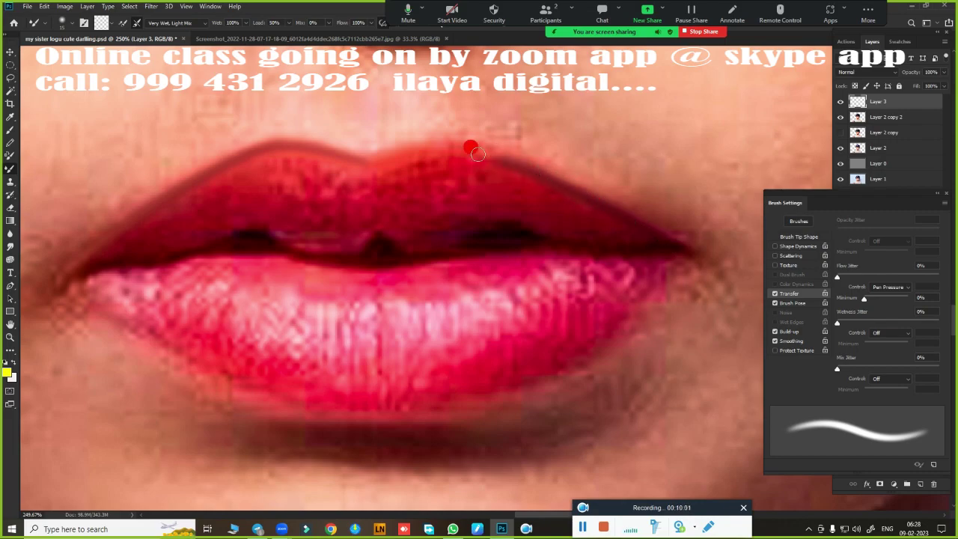
mouse_move(429, 123)
left_mouse_down()
mouse_move(516, 156)
mouse_move(453, 140)
mouse_move(364, 154)
mouse_move(360, 165)
left_mouse_up()
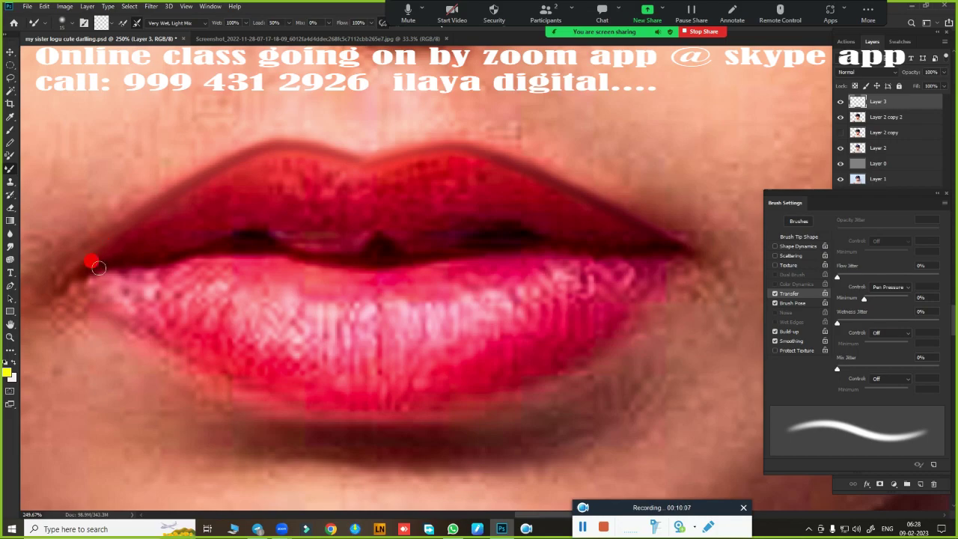
mouse_move(98, 268)
left_mouse_down()
mouse_move(145, 252)
mouse_move(265, 248)
mouse_move(246, 242)
mouse_move(415, 260)
mouse_move(616, 240)
mouse_move(660, 251)
mouse_move(531, 249)
mouse_move(556, 241)
mouse_move(464, 248)
mouse_move(636, 241)
mouse_move(507, 241)
mouse_move(336, 259)
mouse_move(368, 256)
mouse_move(347, 278)
left_mouse_up()
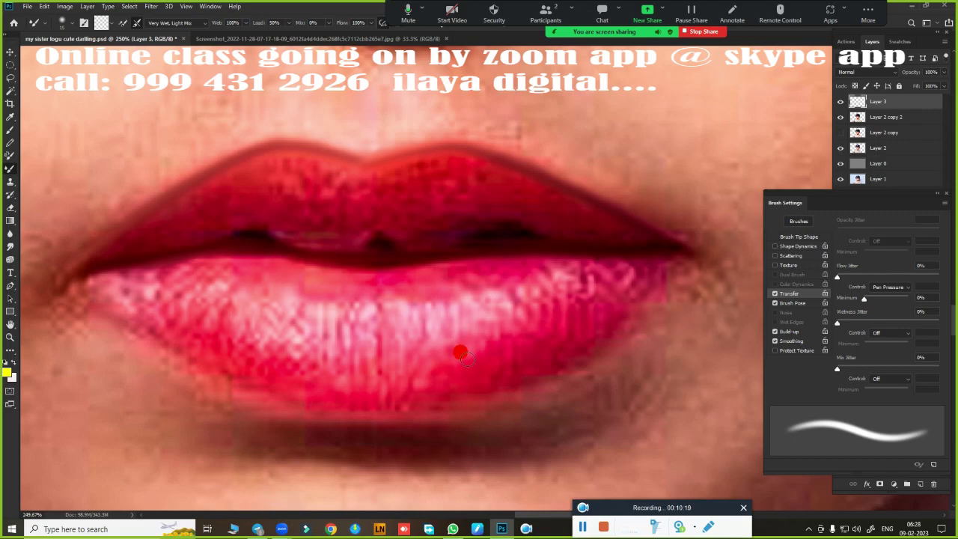
- Blend the lips' right corner and the lower lip edge across to the left corner
left_click_drag(491, 356, 524, 280)
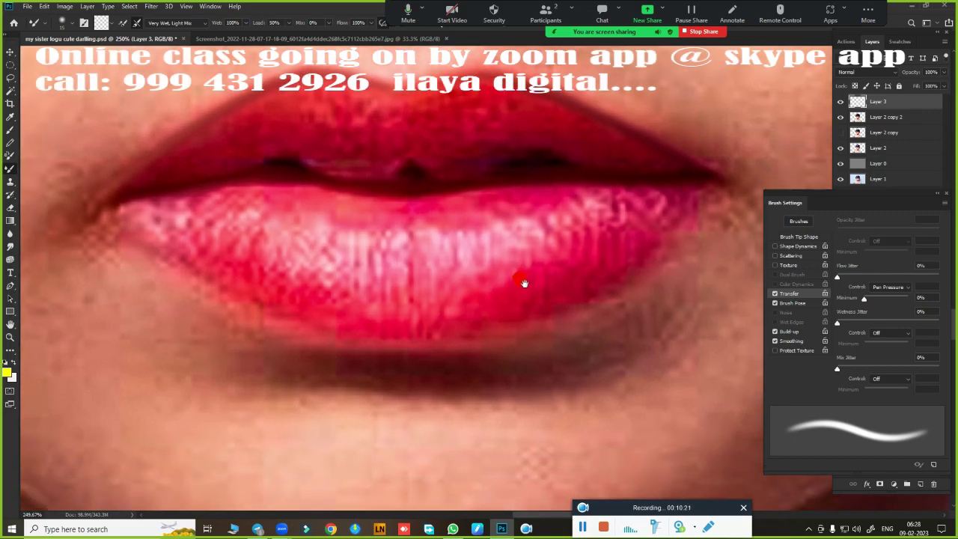
mouse_move(690, 186)
left_mouse_down()
mouse_move(680, 202)
mouse_move(690, 177)
mouse_move(648, 258)
left_mouse_up()
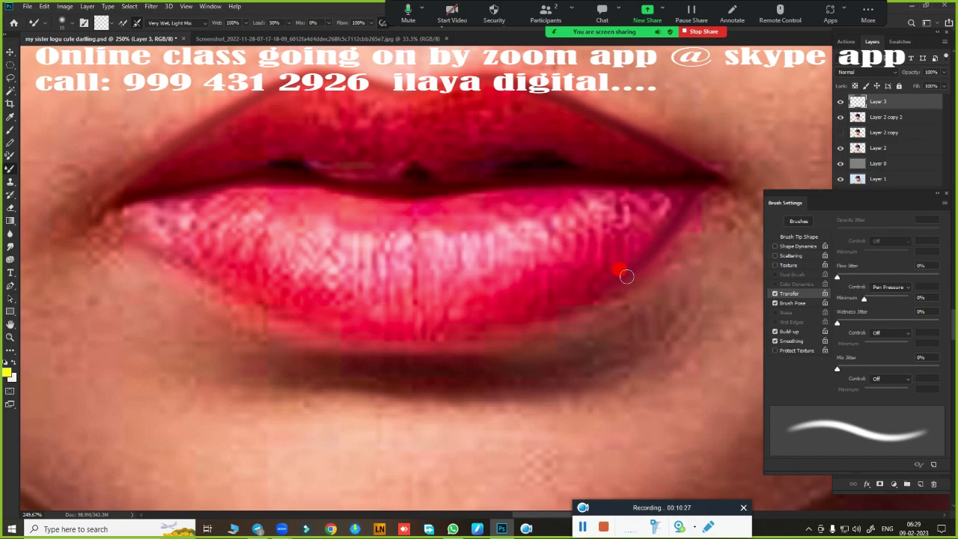
mouse_move(701, 199)
left_mouse_down()
mouse_move(645, 251)
mouse_move(135, 241)
left_mouse_up()
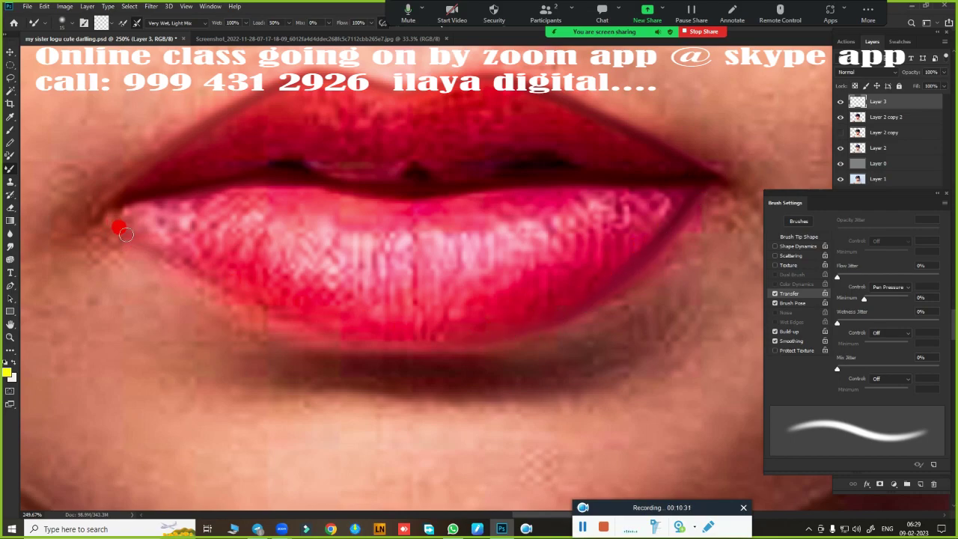
mouse_move(110, 225)
left_mouse_down()
mouse_move(233, 329)
mouse_move(213, 252)
left_mouse_up()
mouse_move(167, 255)
left_mouse_down()
mouse_move(127, 229)
mouse_move(183, 268)
mouse_move(139, 247)
mouse_move(242, 281)
mouse_move(209, 282)
left_mouse_up()
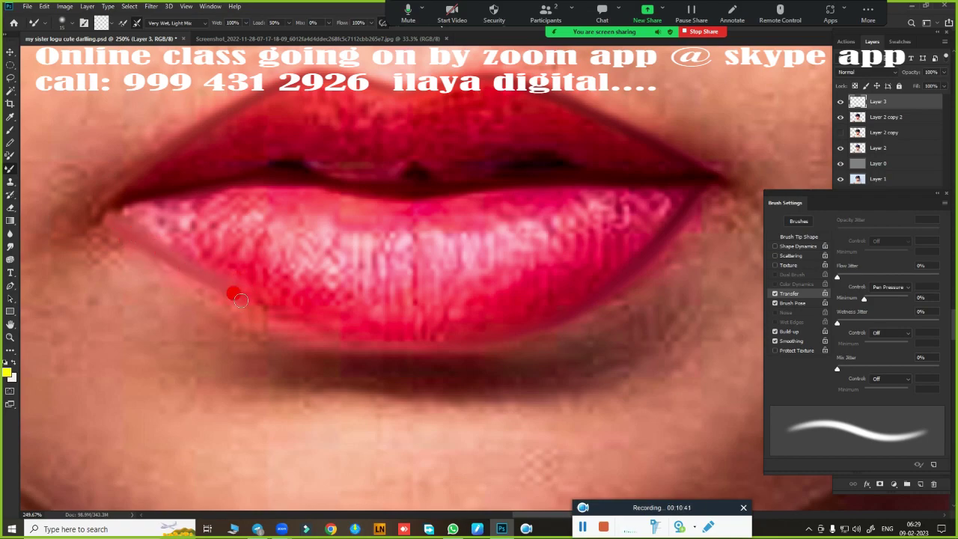
- Smooth the lower lip edge with back-and-forth strokes, finishing at the lower-left edge
mouse_move(253, 303)
left_mouse_down()
mouse_move(371, 338)
mouse_move(522, 324)
left_mouse_up()
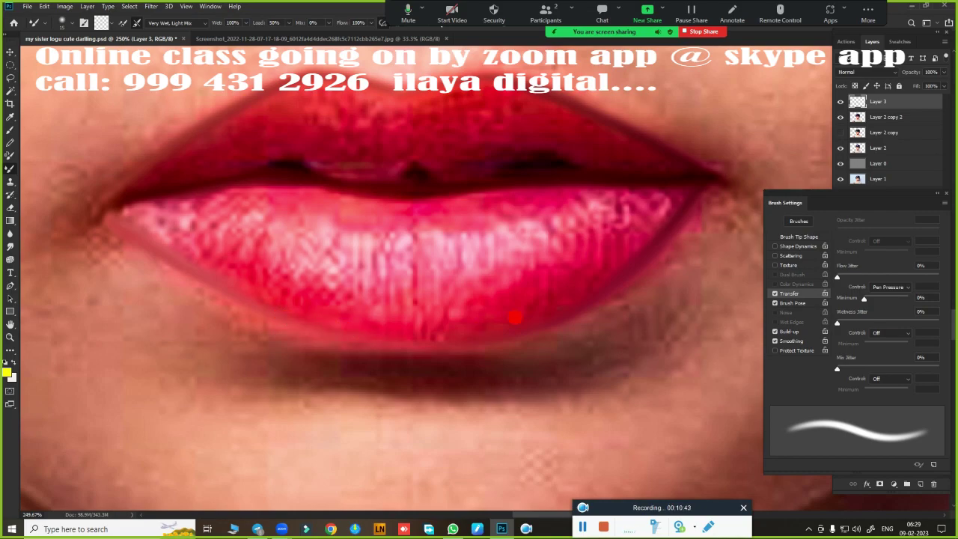
left_click_drag(459, 327, 420, 333)
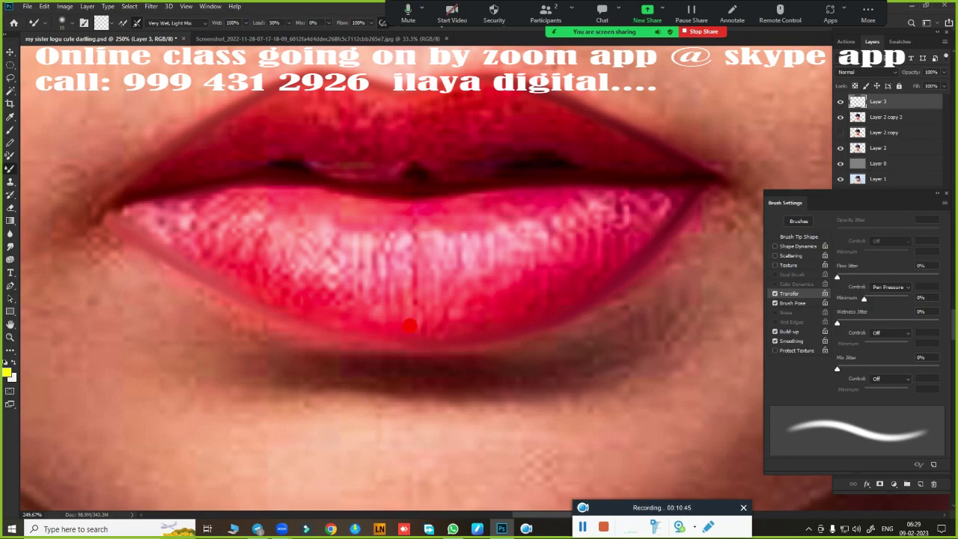
mouse_move(348, 334)
left_mouse_down()
mouse_move(387, 336)
mouse_move(376, 336)
left_mouse_up()
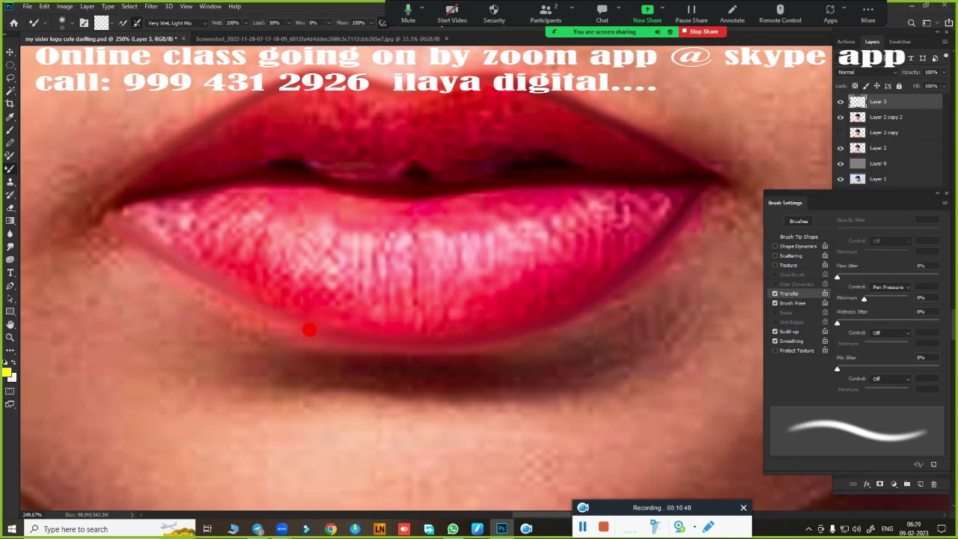
left_click_drag(309, 329, 221, 291)
left_click_drag(353, 330, 180, 295)
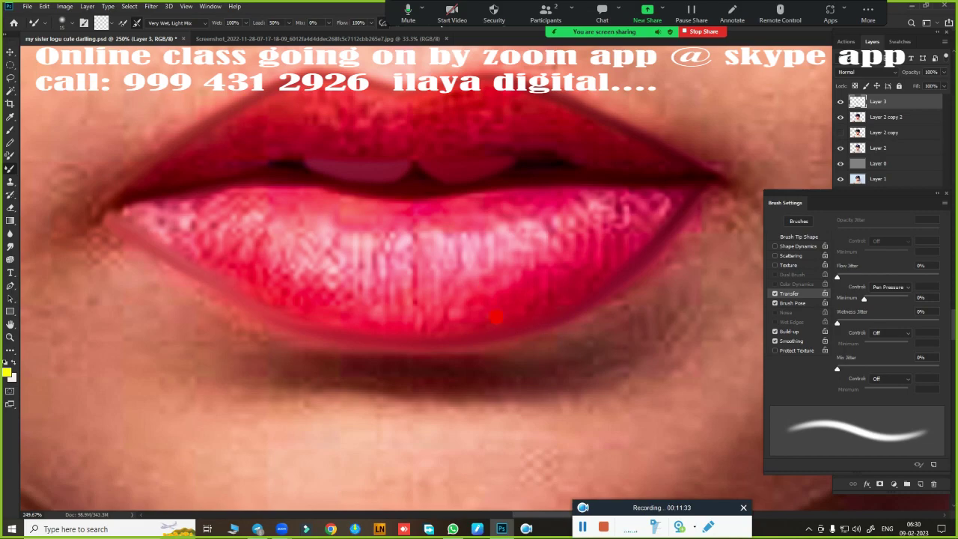
scroll(495, 317, "down", 5)
scroll(498, 338, "up", 1)
scroll(528, 310, "up", 1)
scroll(514, 353, "up", 2)
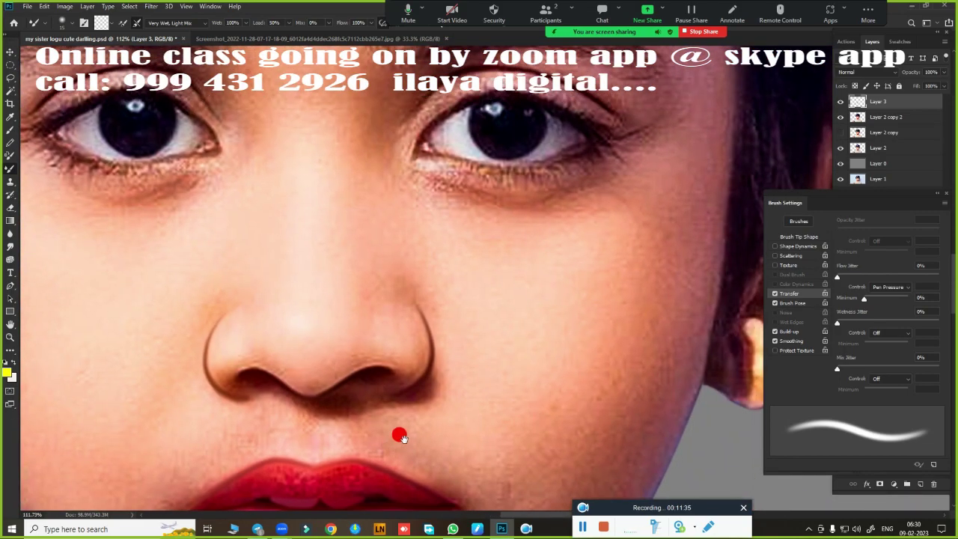
scroll(470, 267, "up", 2)
scroll(466, 337, "up", 1)
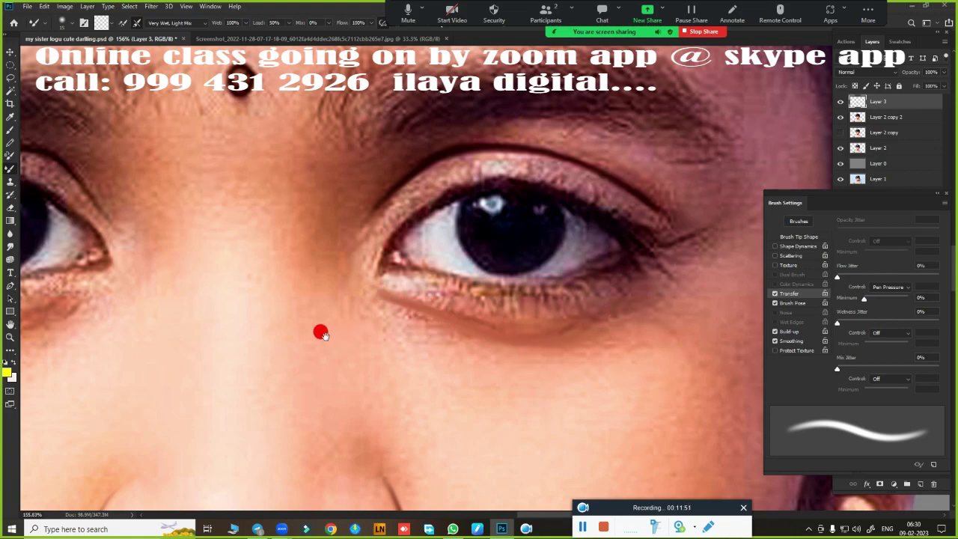
mouse_move(320, 332)
left_mouse_down()
mouse_move(379, 336)
mouse_move(649, 295)
mouse_move(474, 320)
left_mouse_up()
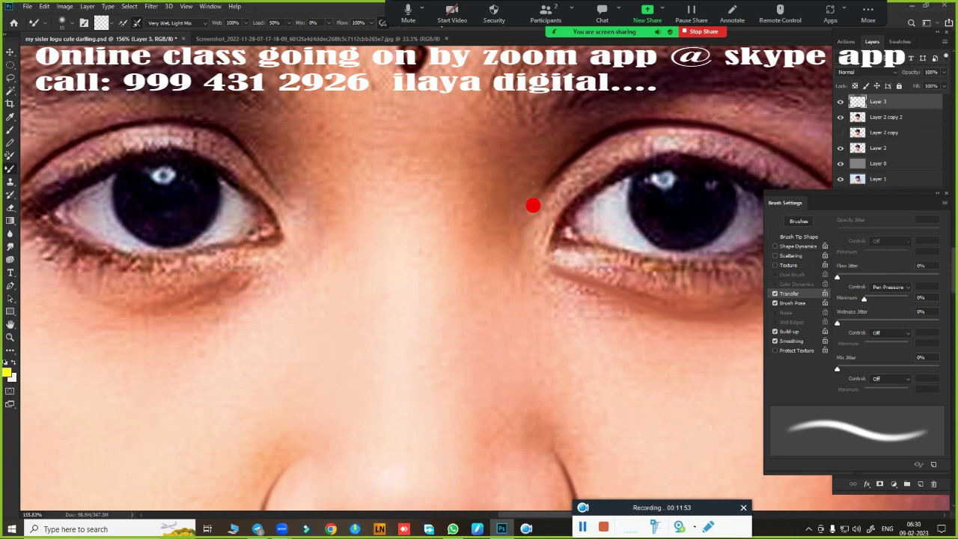
mouse_move(292, 279)
left_mouse_down()
mouse_move(389, 292)
mouse_move(458, 222)
mouse_move(443, 291)
mouse_move(490, 300)
left_mouse_up()
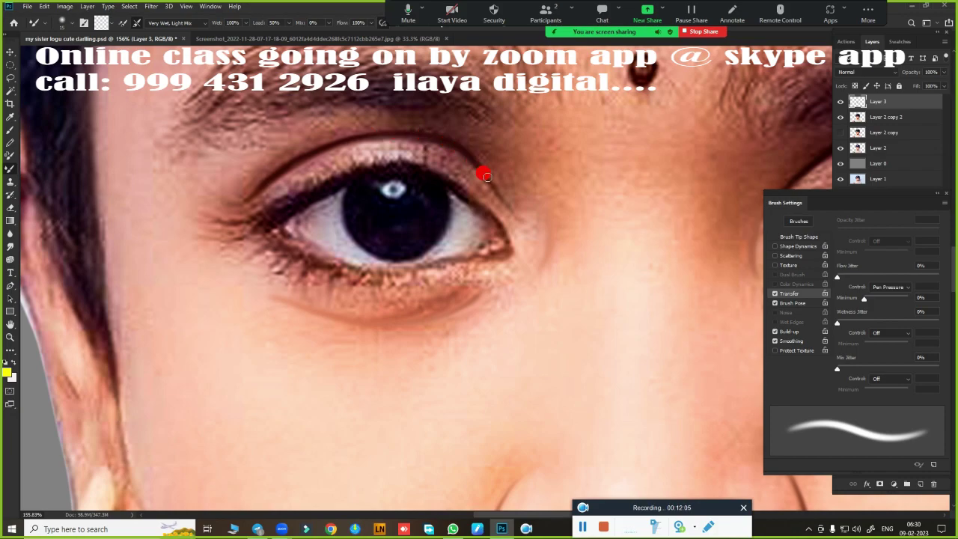
scroll(565, 338, "down", 5)
left_click_drag(528, 331, 392, 208)
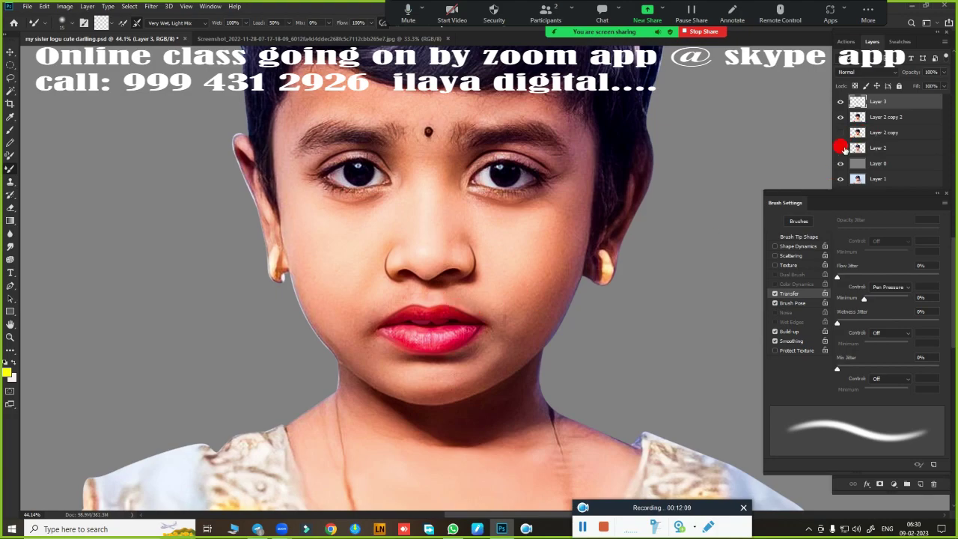
- Toggle Layer 2 and photo visibility to check the sketch, then zoom to about 429% on the nostrils
left_click(840, 148)
left_click(840, 117)
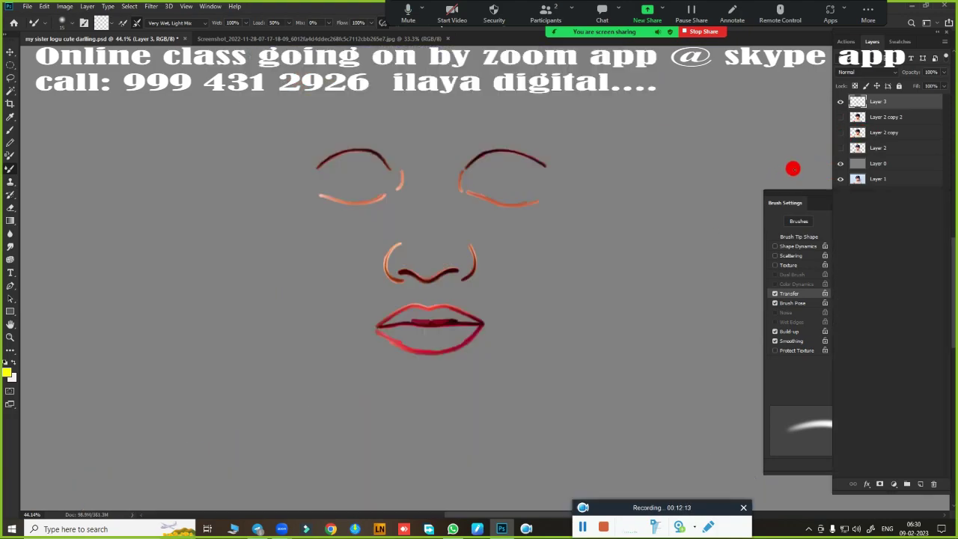
left_click(840, 117)
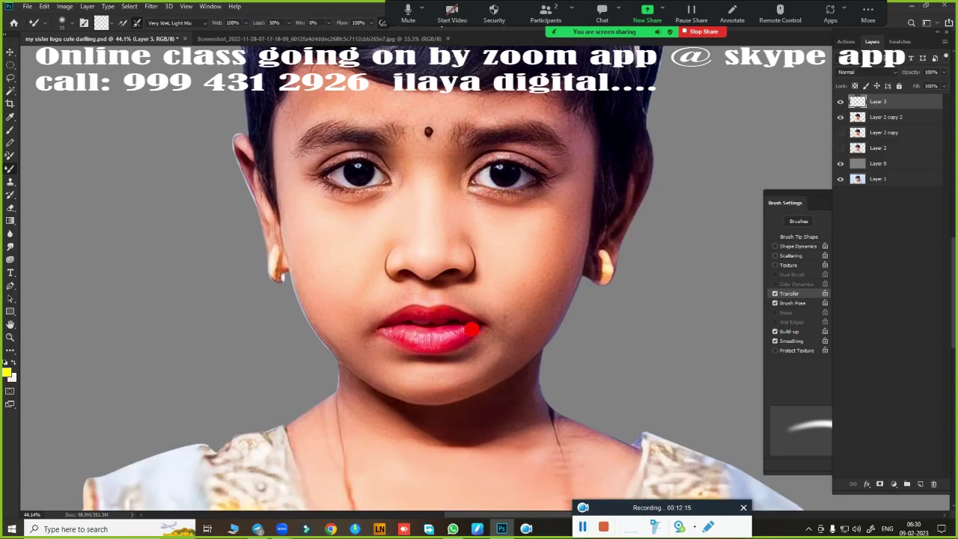
scroll(464, 254, "up", 3)
scroll(499, 261, "up", 2)
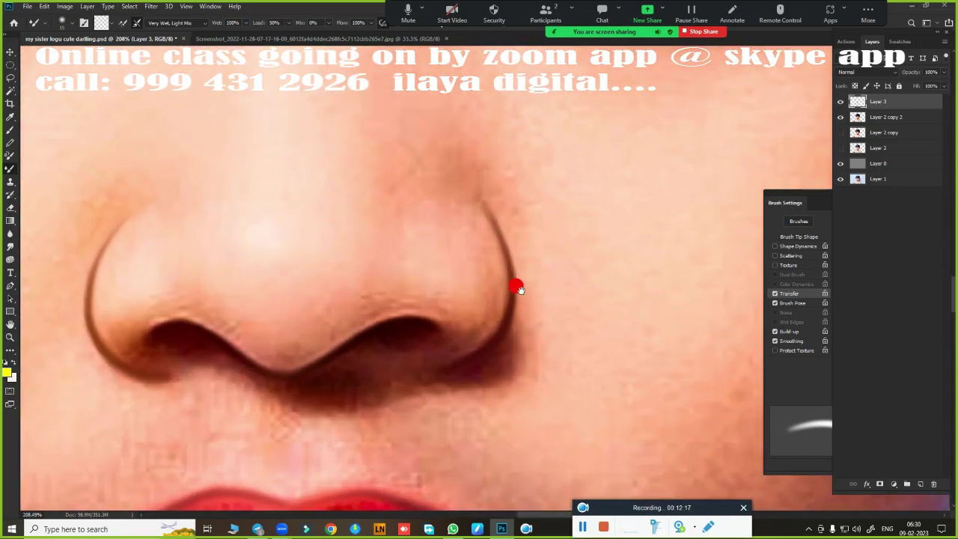
scroll(566, 267, "up", 1)
scroll(666, 240, "up", 2)
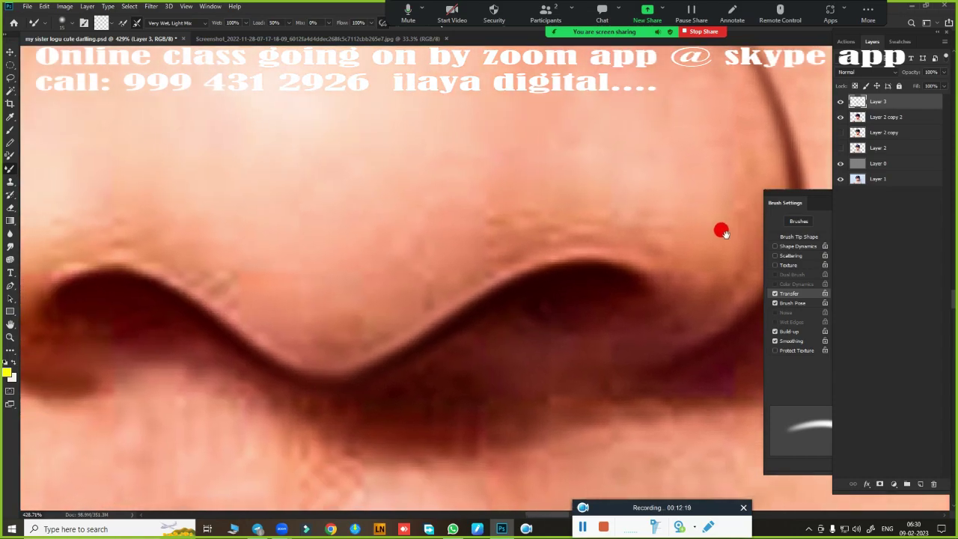
scroll(722, 255, "up", 2)
- Switch to the Smudge tool, dock Brush Settings in the right panels, and zoom to the nose's left edge
key("r")
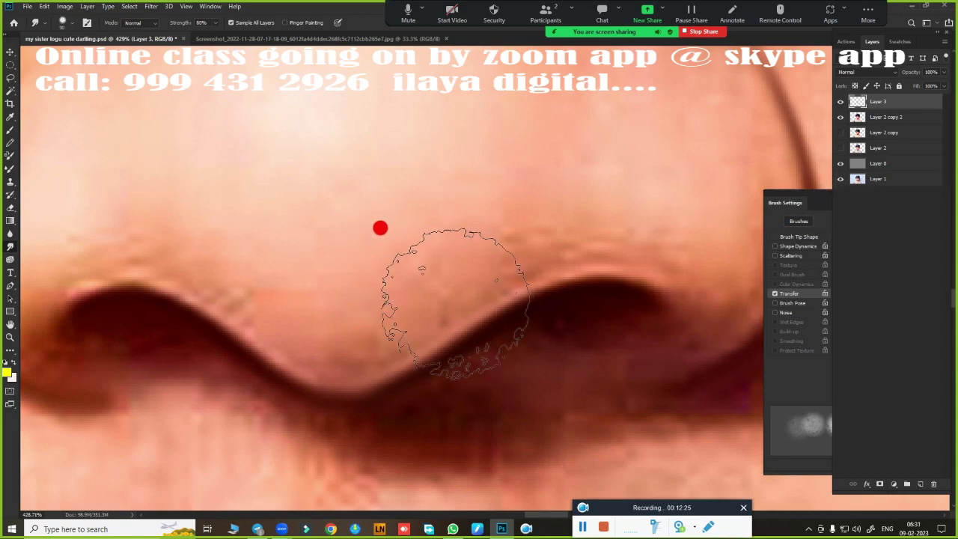
left_click_drag(803, 202, 831, 201)
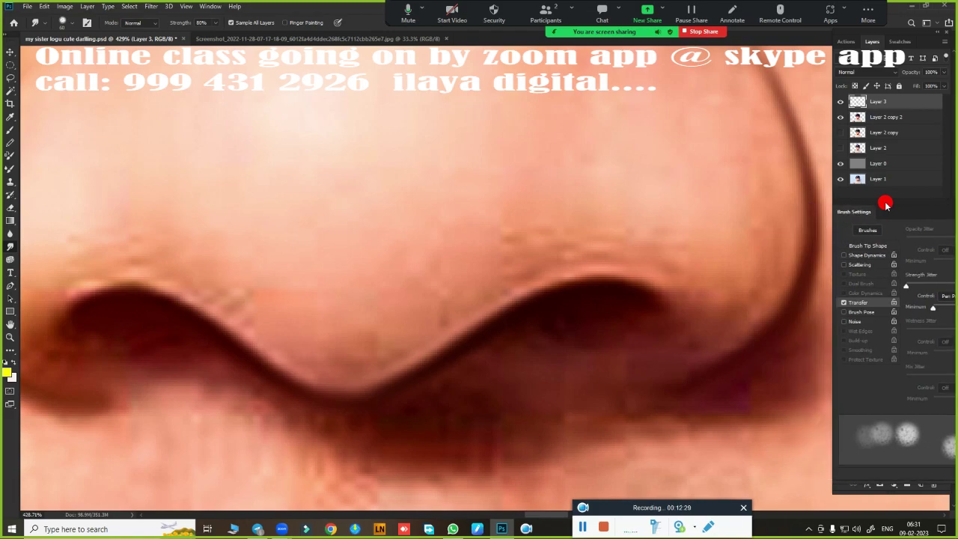
left_click_drag(832, 200, 882, 204)
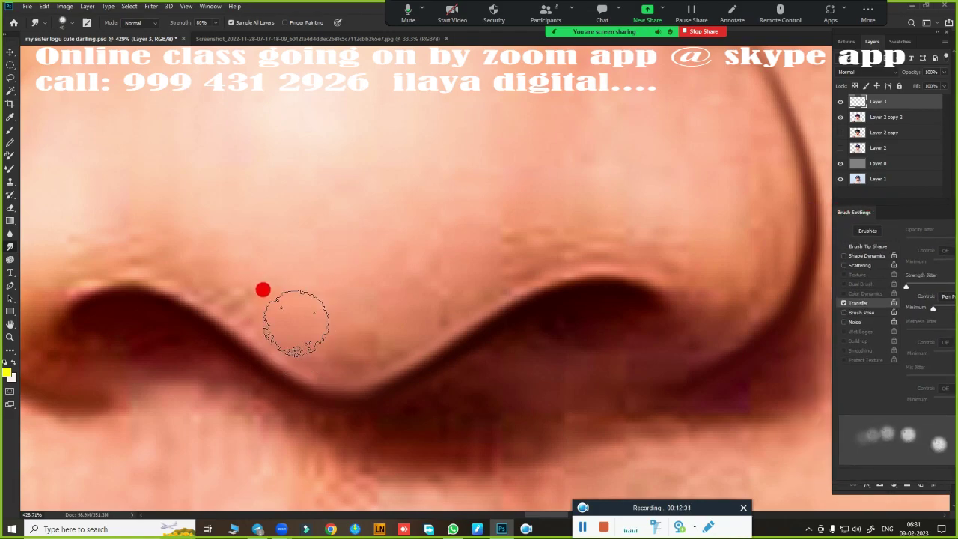
scroll(419, 317, "down", 3)
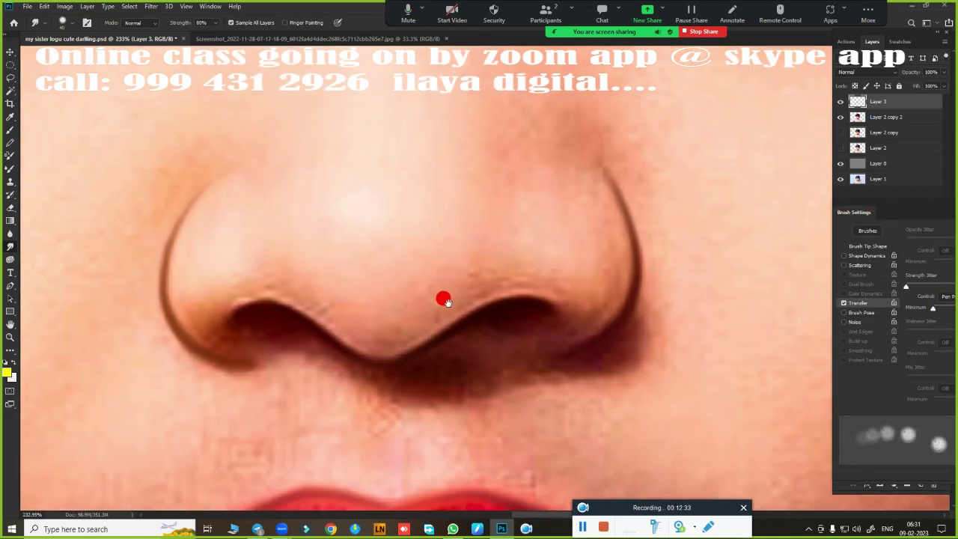
scroll(424, 288, "up", 2)
scroll(379, 292, "up", 1)
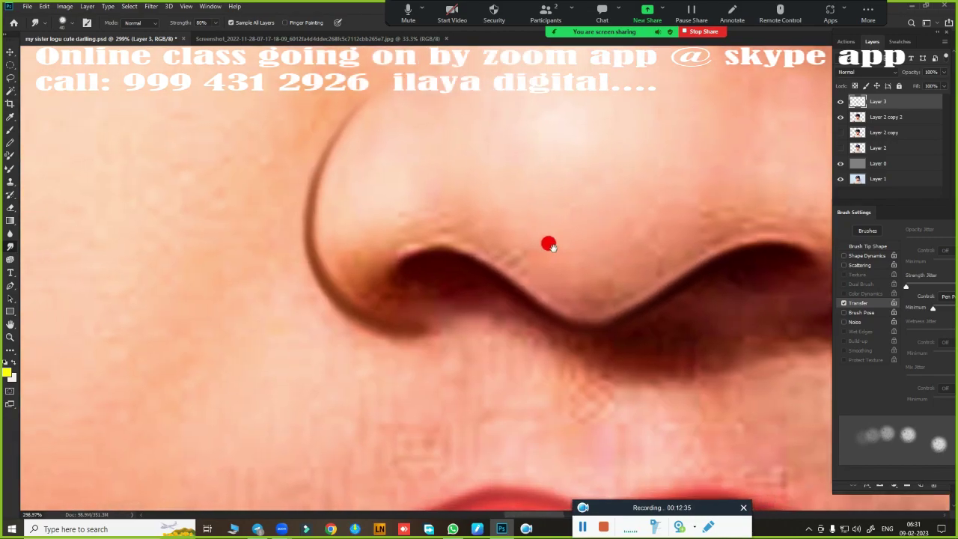
scroll(547, 244, "up", 1)
scroll(464, 250, "down", 1)
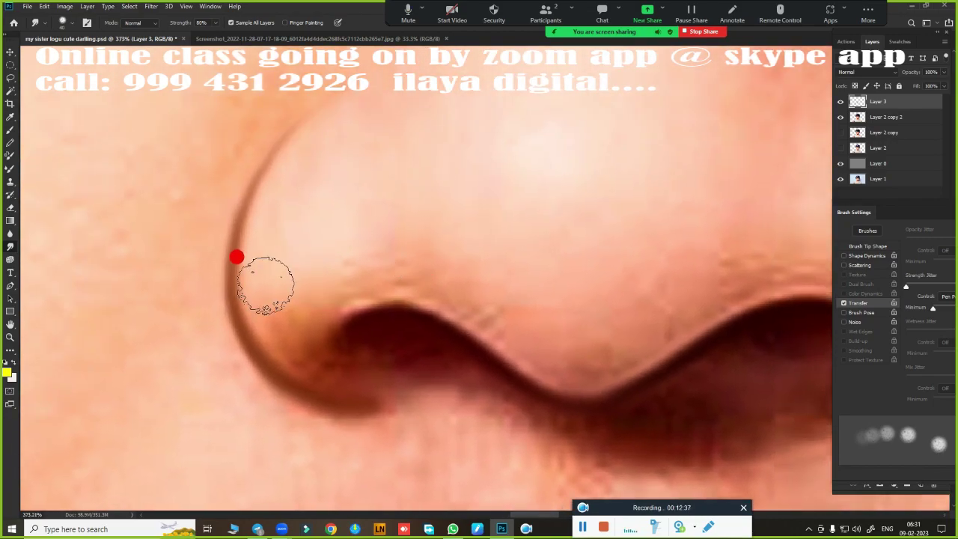
scroll(235, 256, "up", 2)
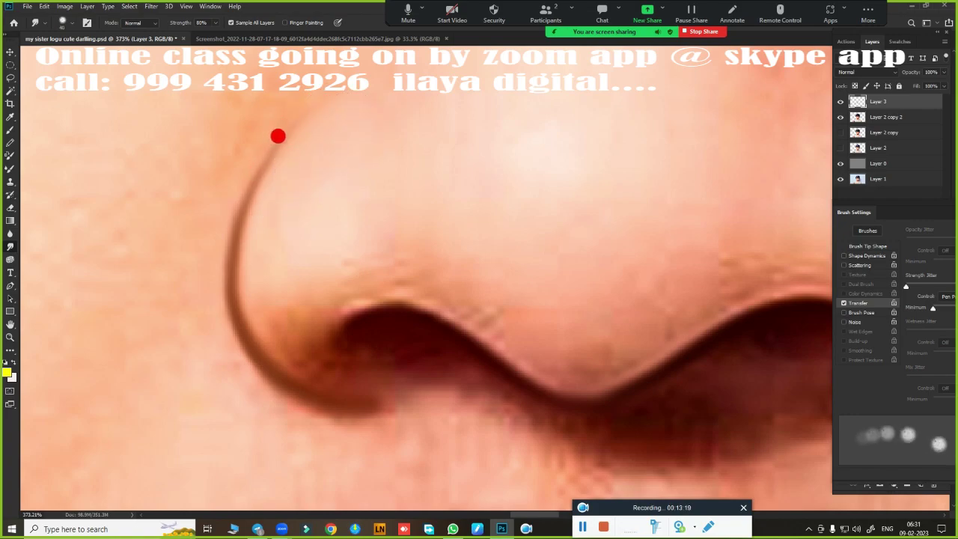
- Smudge the left nose edge and nostril crease shading, then pan to the nose's right side
left_click_drag(276, 135, 267, 158)
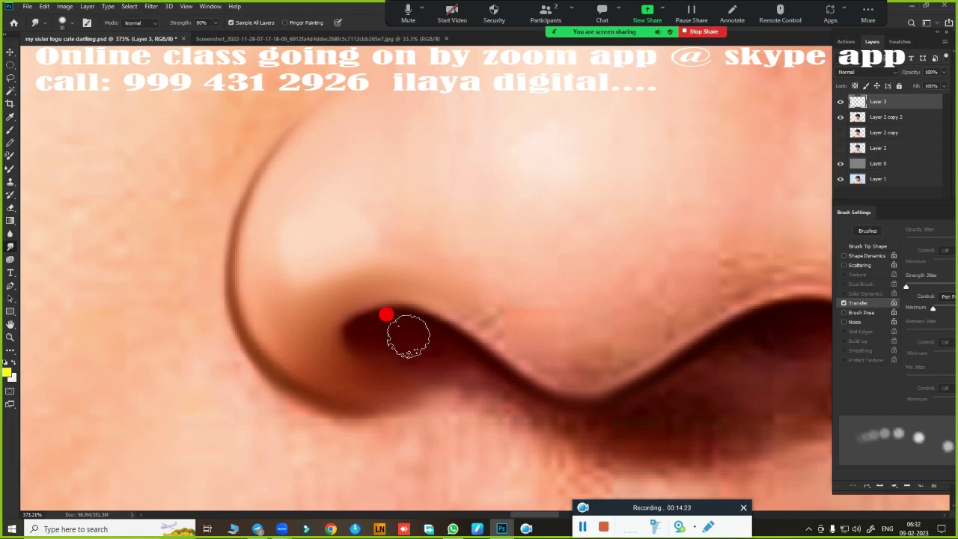
left_click_drag(408, 335, 493, 390)
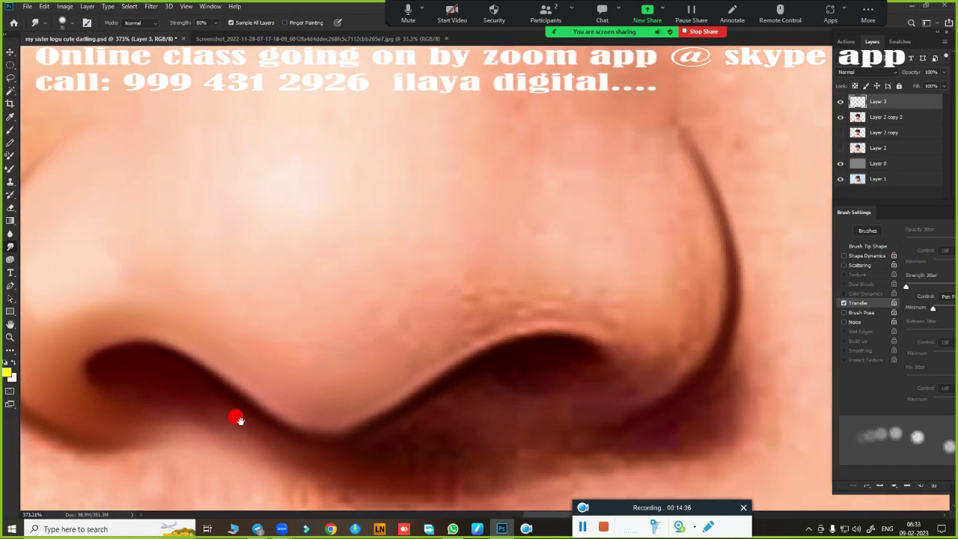
left_click_drag(494, 384, 493, 335)
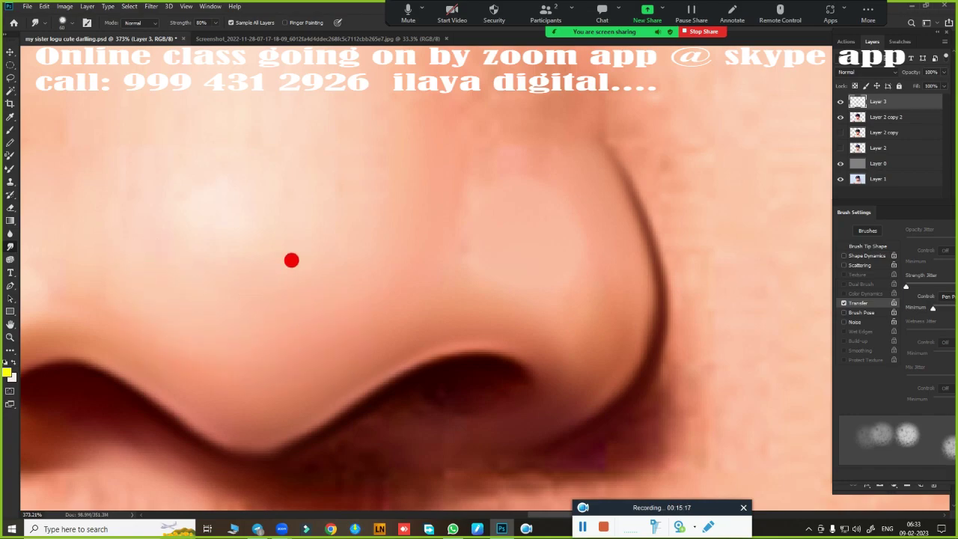
- Resize the Smudge brush, then zoom out to about 174% to see the whole nose
key("bracketleft")
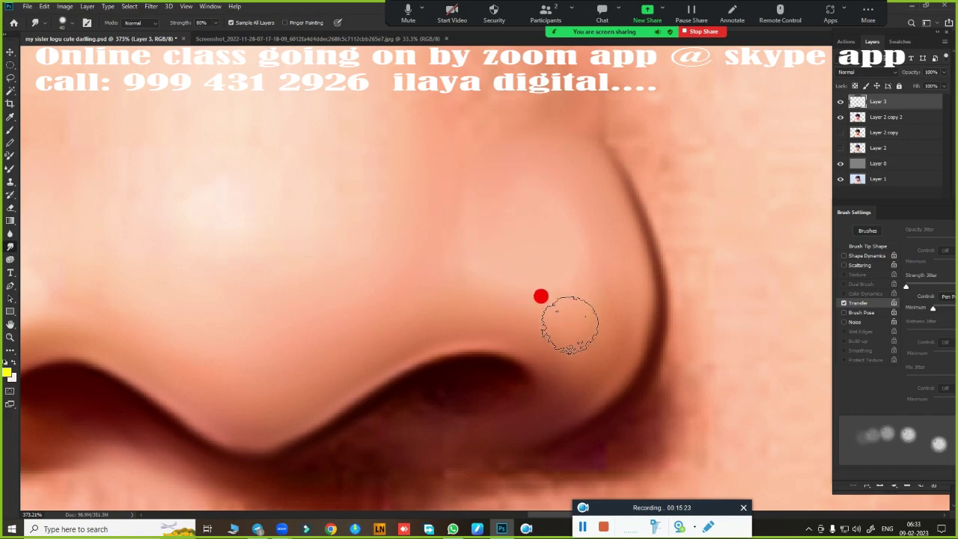
key("bracketright")
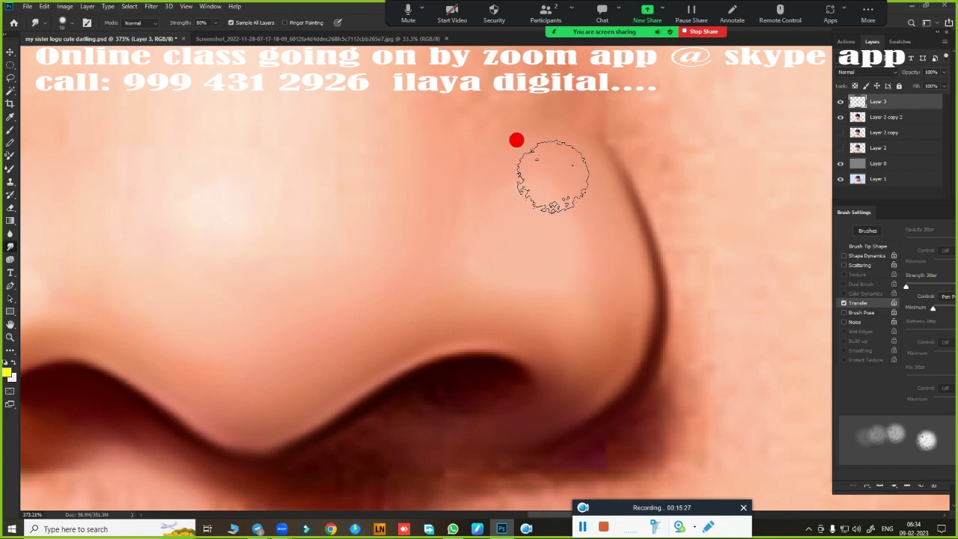
scroll(455, 449, "down", 3)
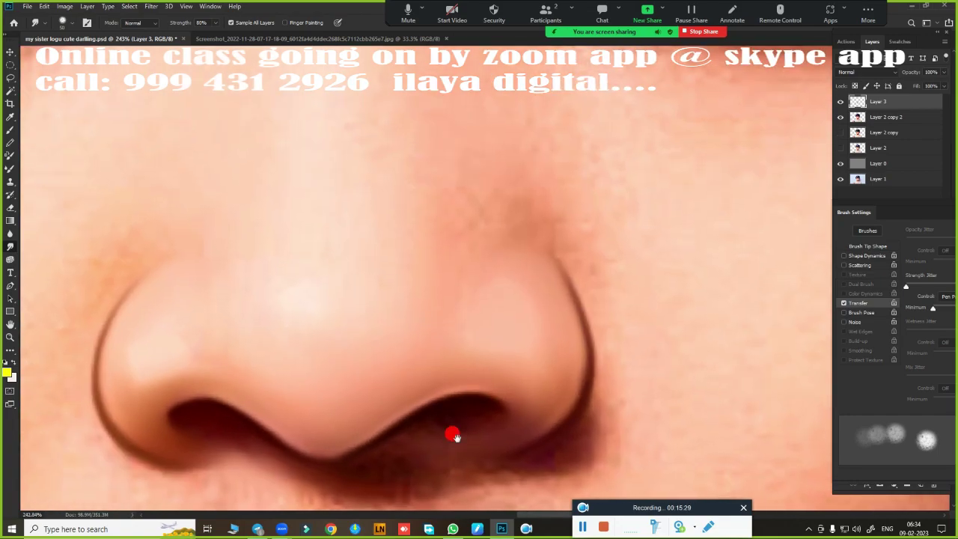
scroll(524, 374, "down", 1)
scroll(599, 352, "up", 1)
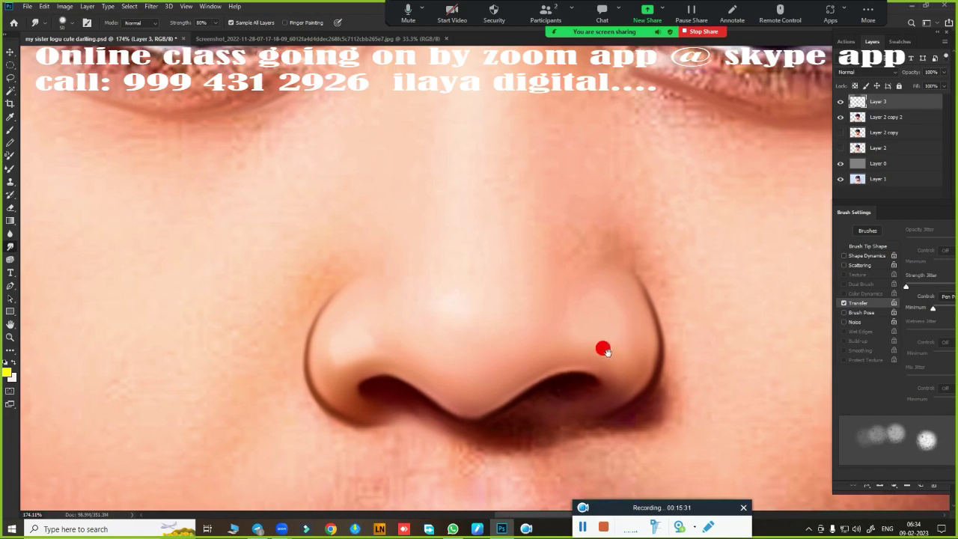
scroll(591, 338, "down", 1)
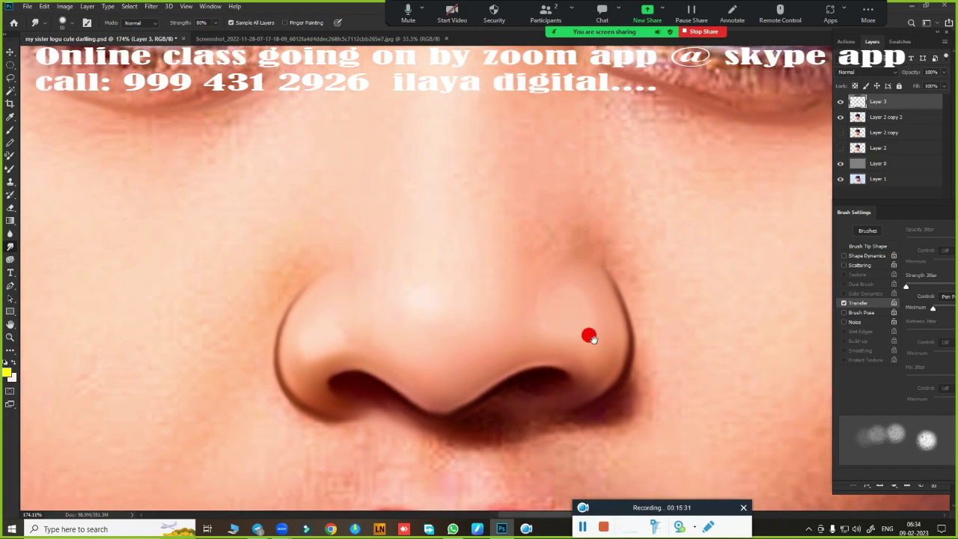
left_click(840, 117)
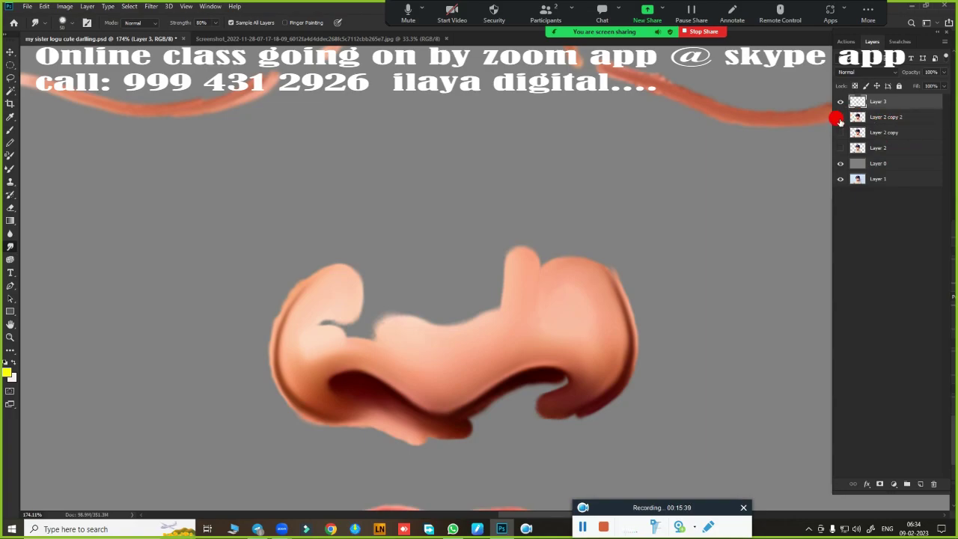
scroll(584, 329, "up", 5)
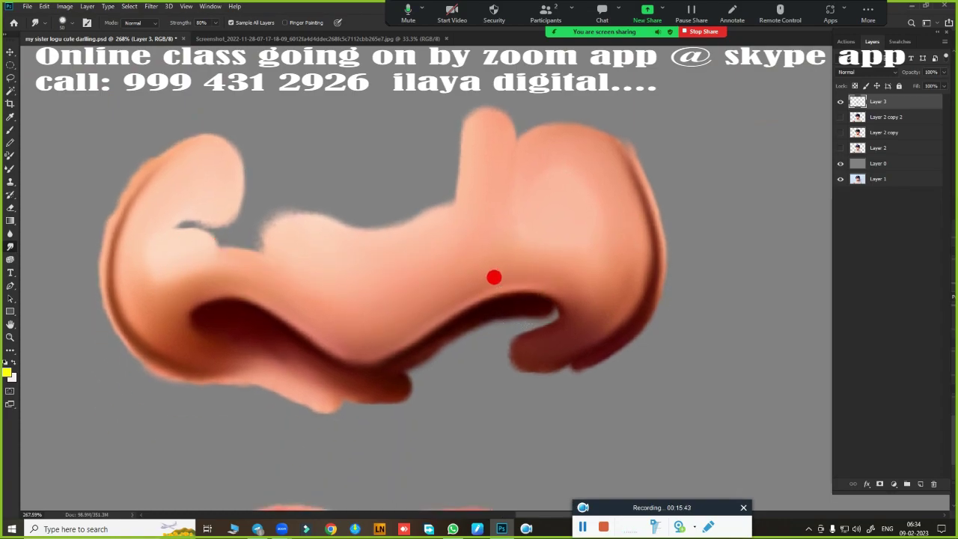
left_click(840, 118)
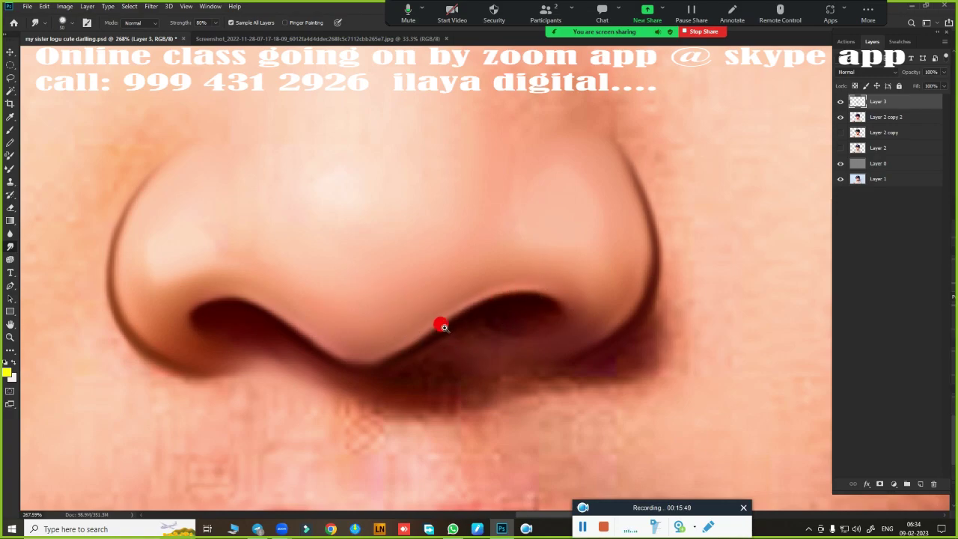
- Enlarge the Smudge brush and zoom to about 177% with the nose bridge and eyes in view
scroll(444, 327, "down", 3)
scroll(424, 316, "up", 1)
scroll(442, 310, "up", 1)
scroll(528, 295, "up", 1)
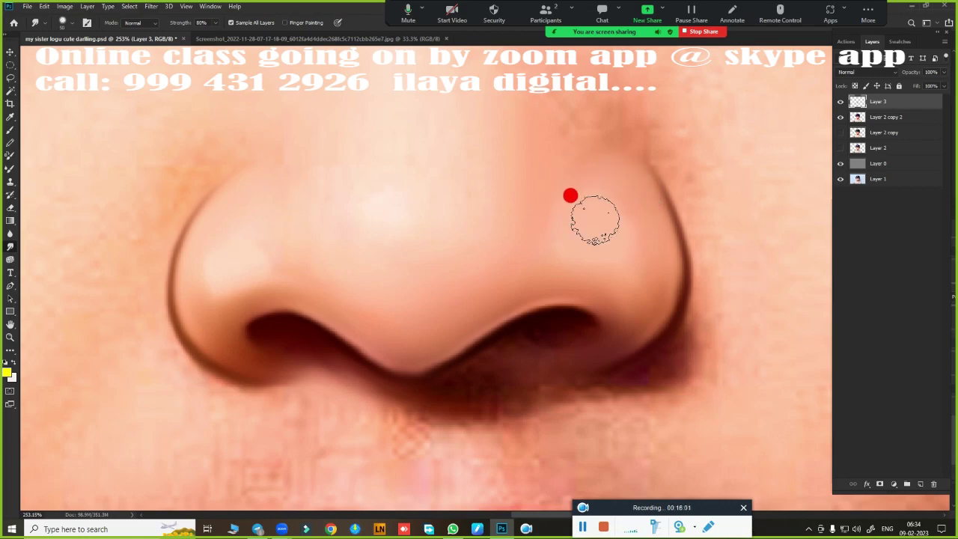
key("bracketright")
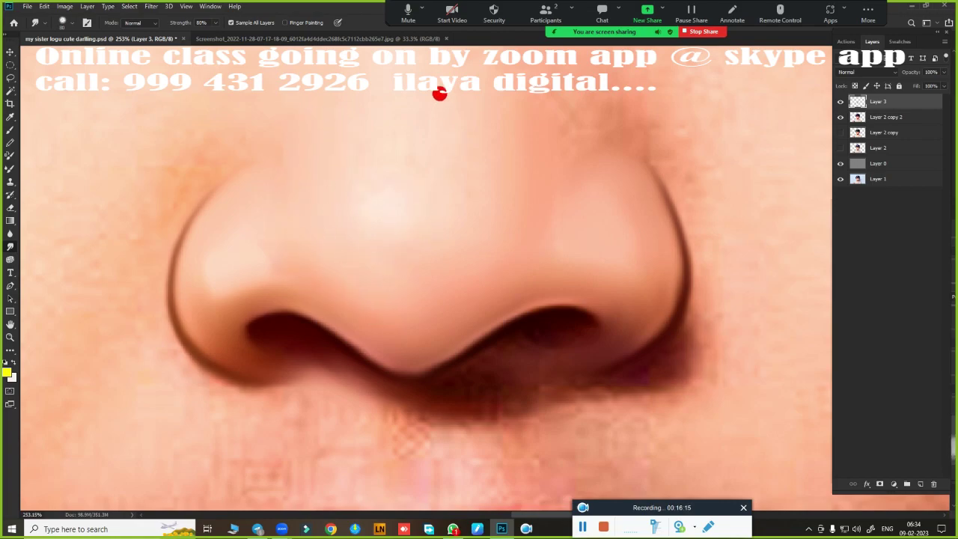
scroll(466, 329, "down", 1)
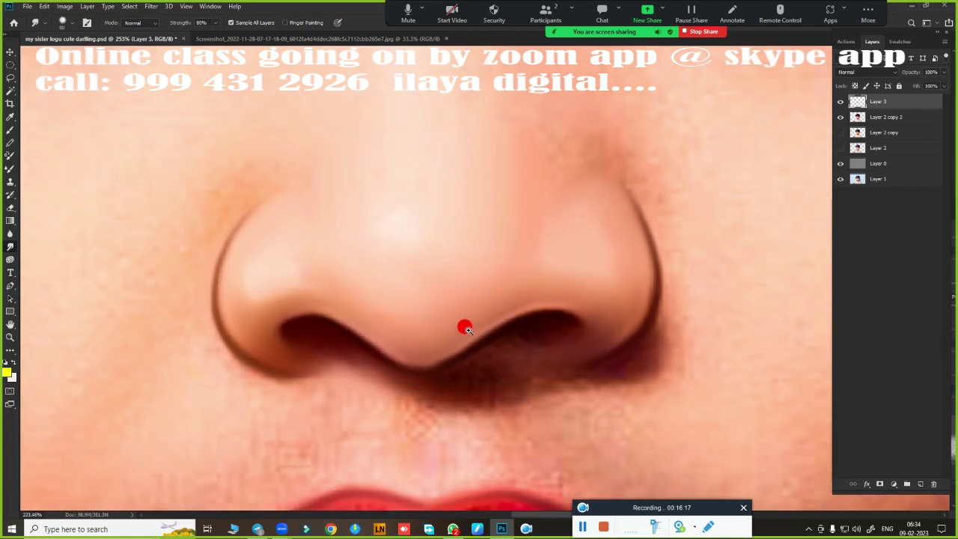
scroll(464, 344, "down", 1)
scroll(449, 408, "down", 1)
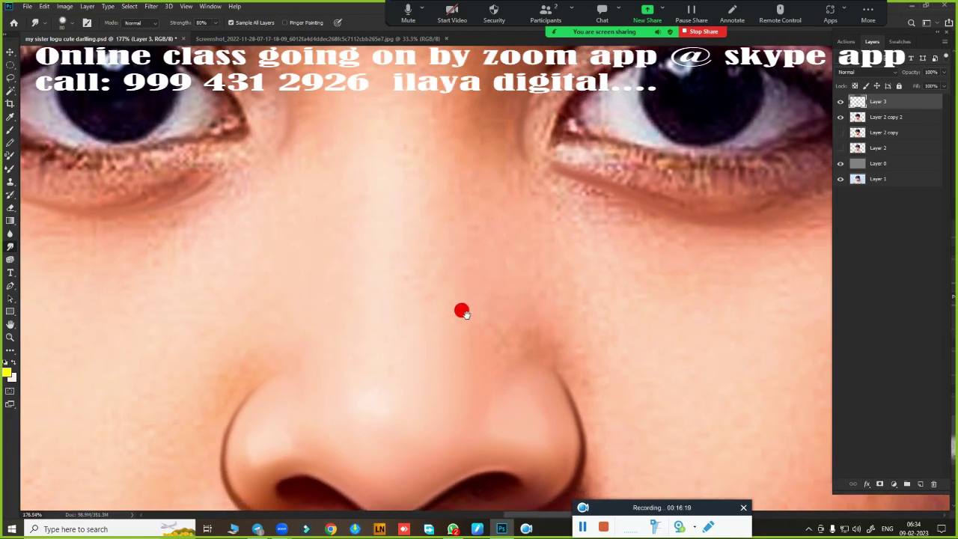
- Smooth the nose bridge between the eyes, pan back to the lower nose, and shrink the brush
scroll(462, 311, "up", 2)
scroll(460, 300, "up", 2)
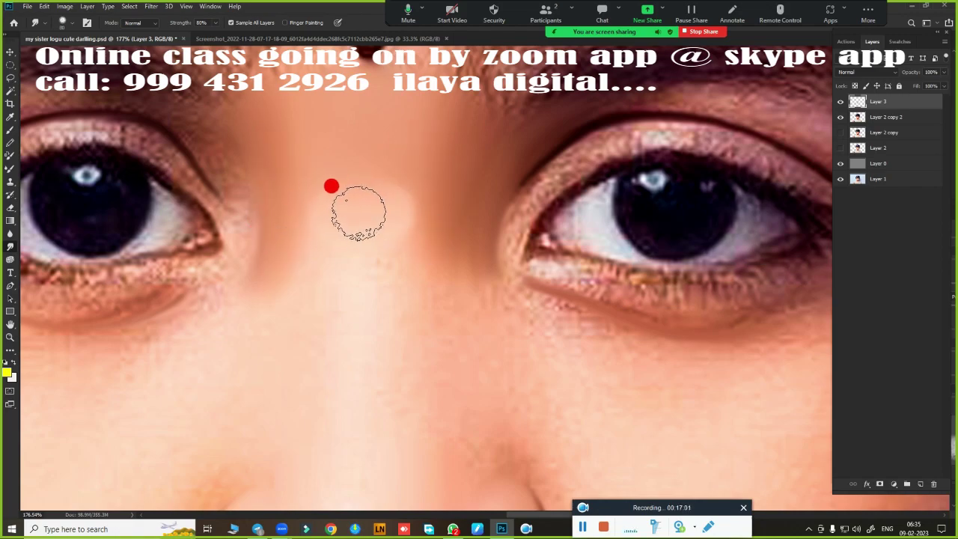
mouse_move(432, 411)
left_mouse_down()
mouse_move(484, 267)
mouse_move(449, 302)
mouse_move(443, 335)
left_mouse_up()
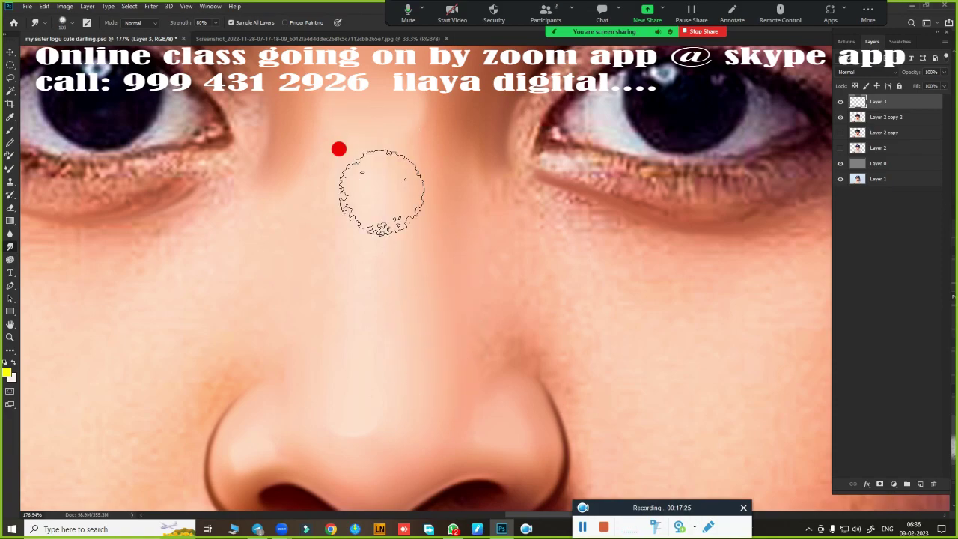
key("bracketleft")
key("bracketleft")
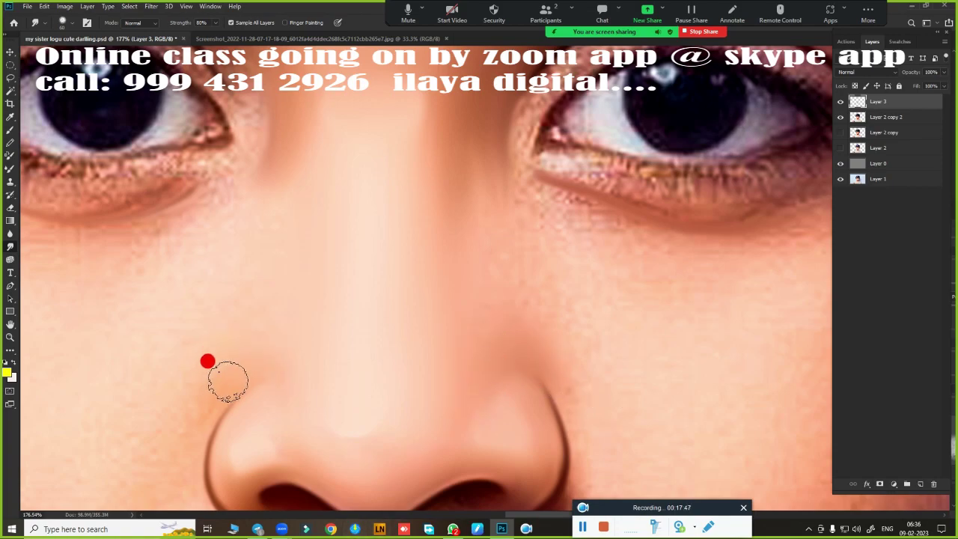
scroll(614, 423, "down", 3)
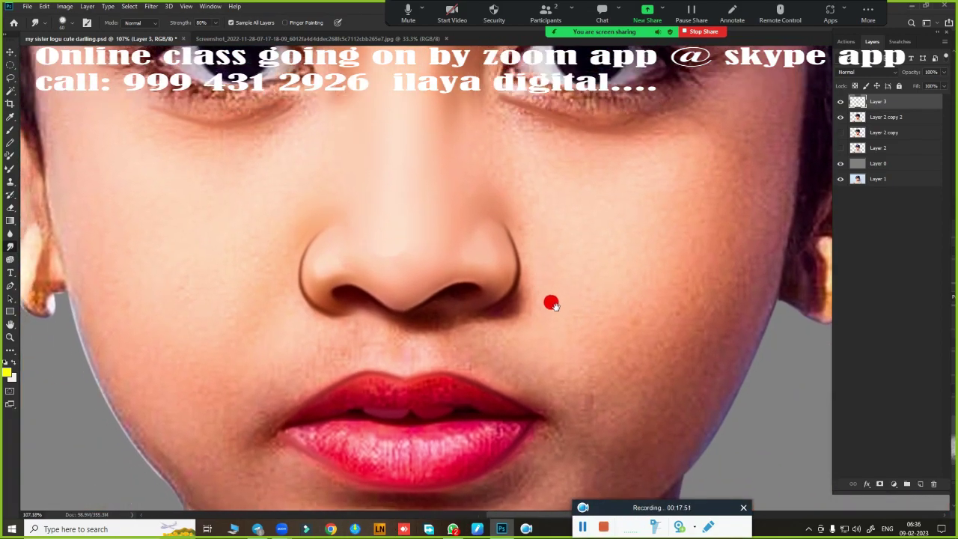
left_click_drag(550, 302, 562, 200)
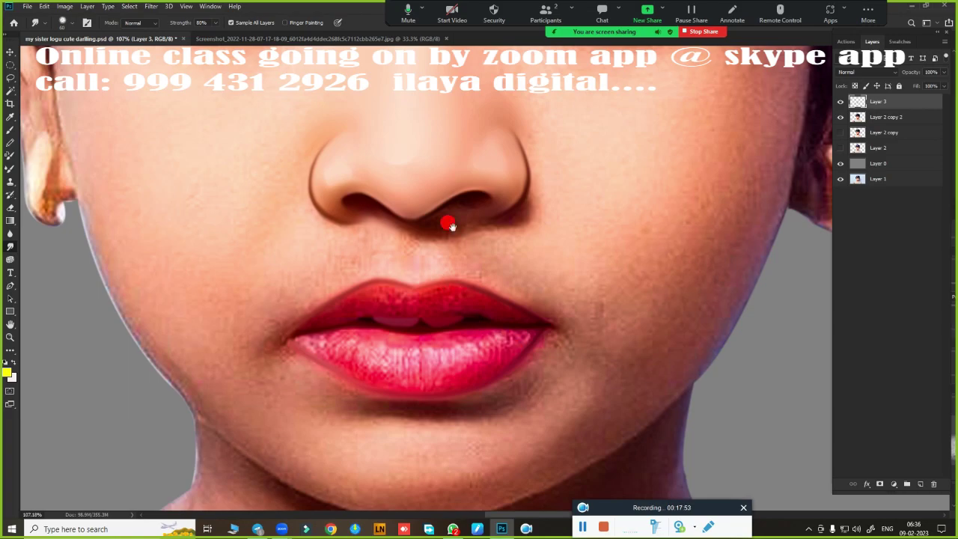
scroll(538, 261, "down", 2)
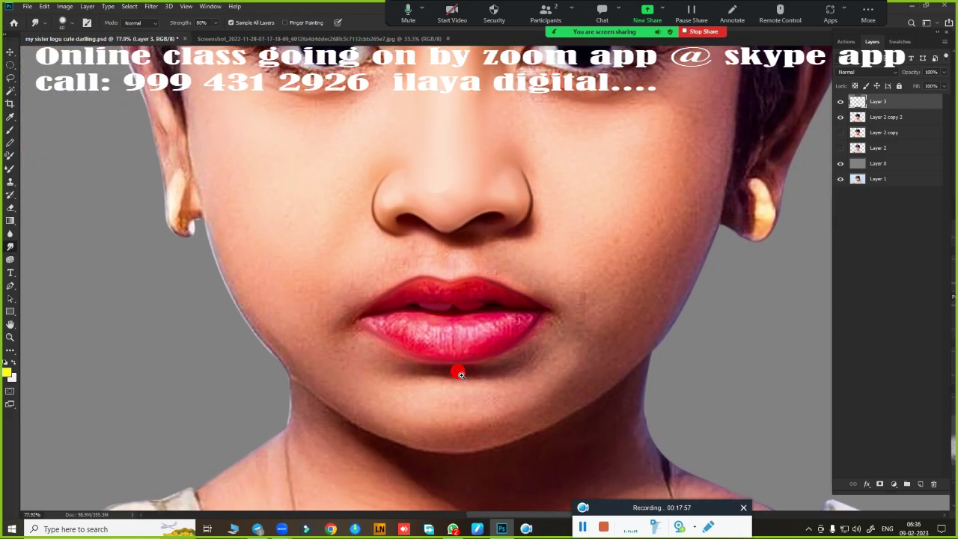
scroll(459, 375, "down", 2)
scroll(524, 329, "up", 5)
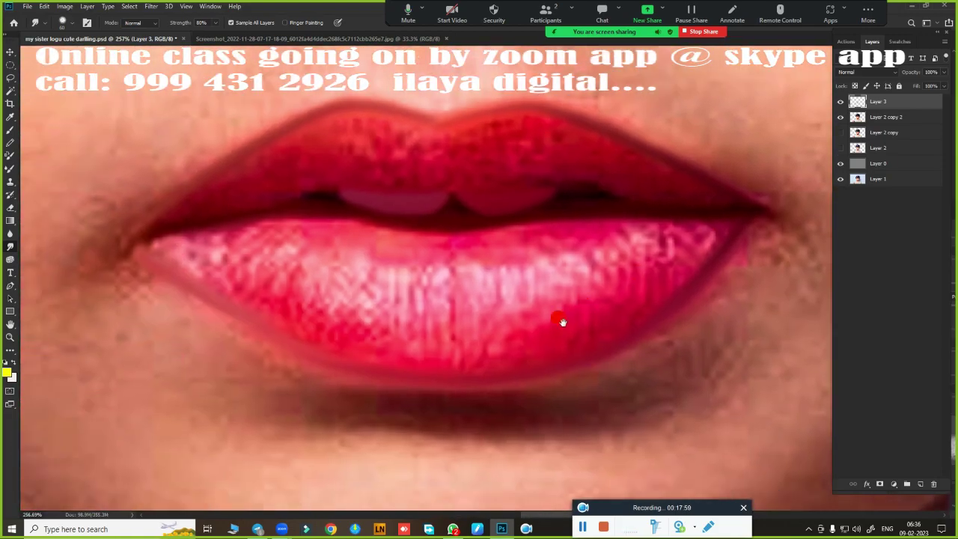
scroll(548, 294, "down", 3)
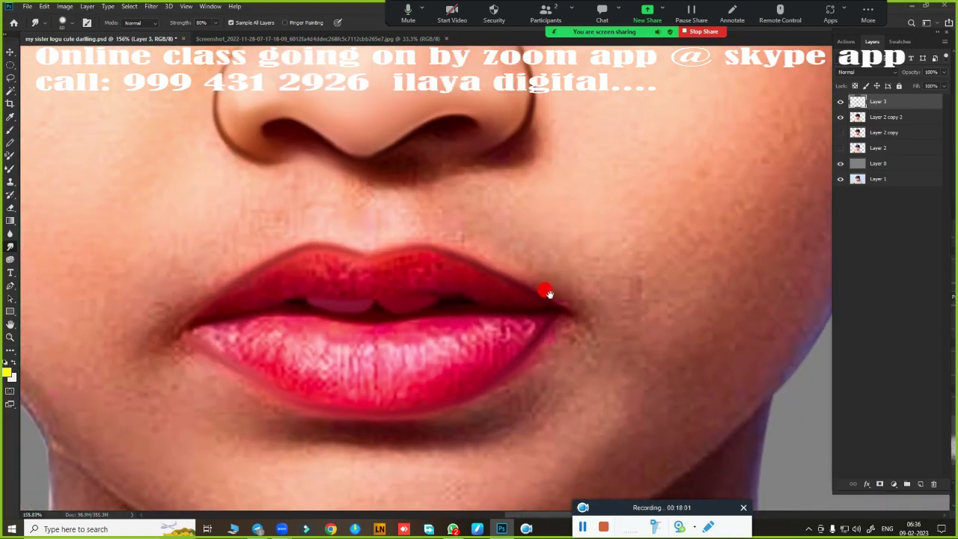
scroll(549, 293, "down", 1)
scroll(605, 239, "up", 1)
scroll(624, 241, "down", 3)
scroll(592, 252, "up", 1)
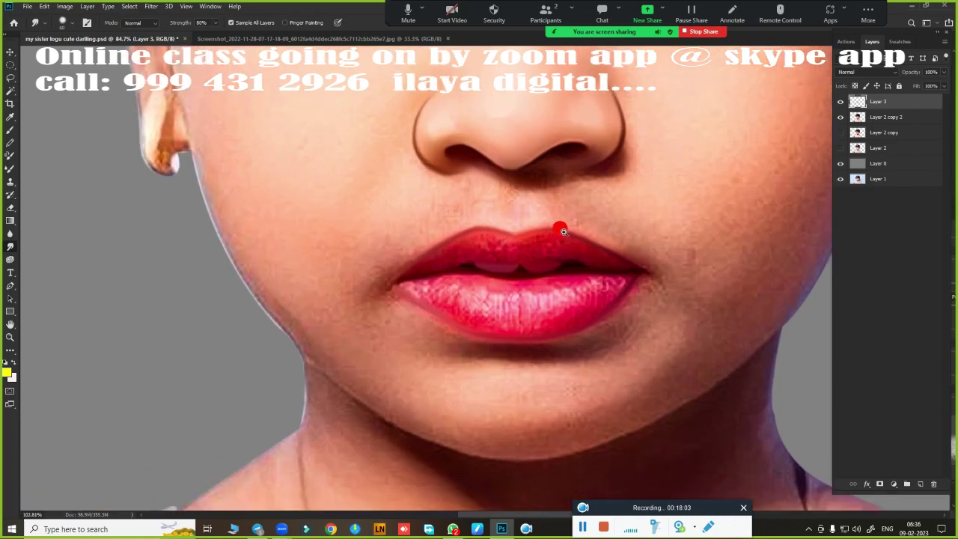
scroll(565, 229, "up", 1)
scroll(509, 249, "up", 1)
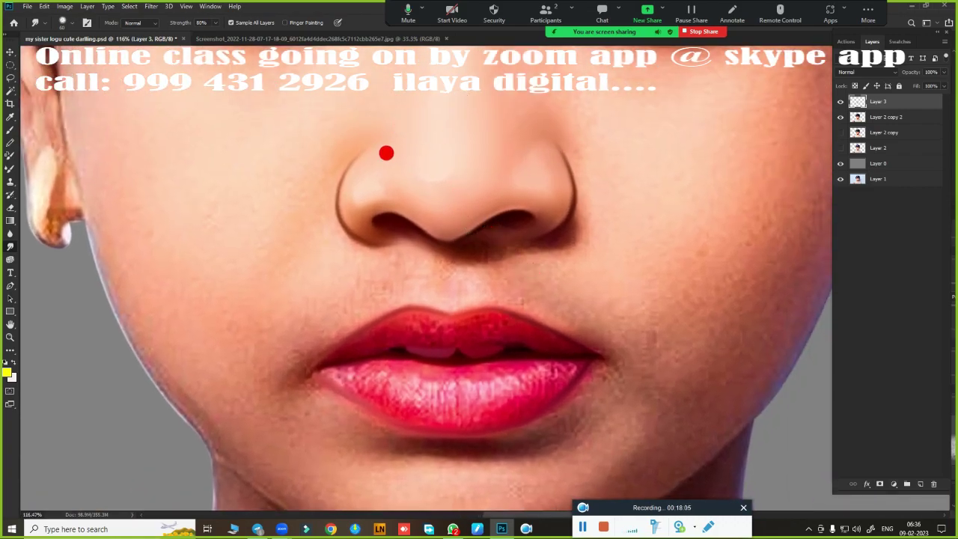
scroll(524, 247, "up", 2)
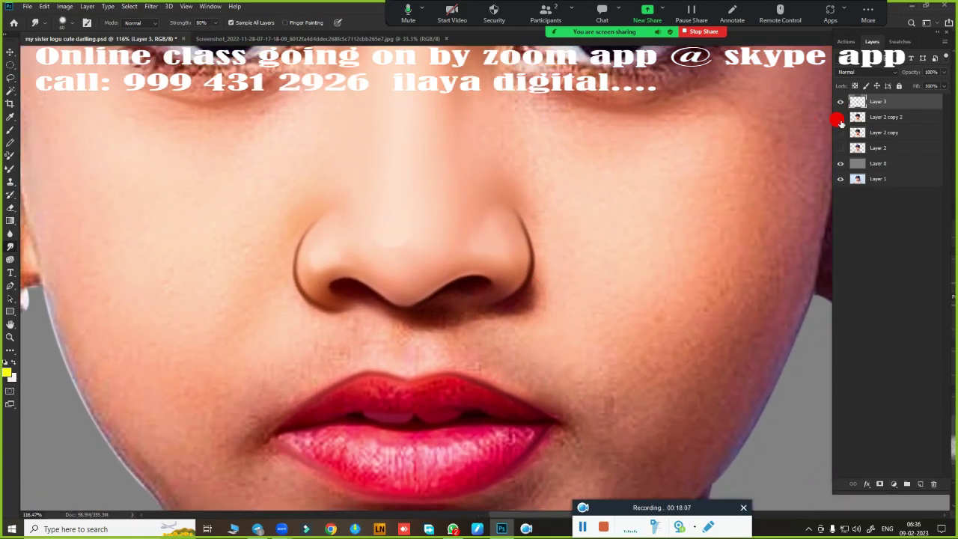
left_click(839, 118)
left_click(839, 118)
left_click(839, 118)
left_click(839, 117)
- Smudge the upper lip and mouth interior at 80% strength into smooth, even red
scroll(461, 384, "down", 1)
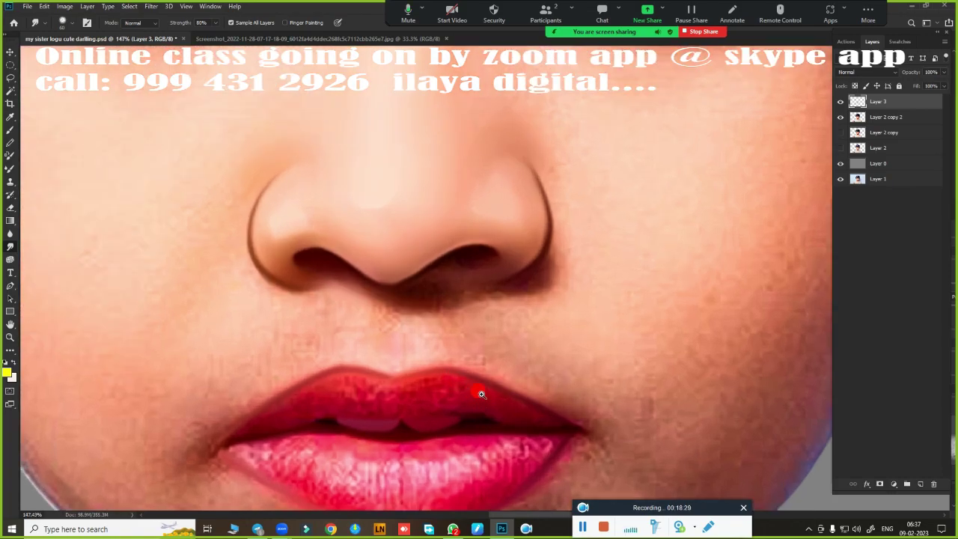
scroll(494, 337, "down", 1)
scroll(516, 285, "up", 3)
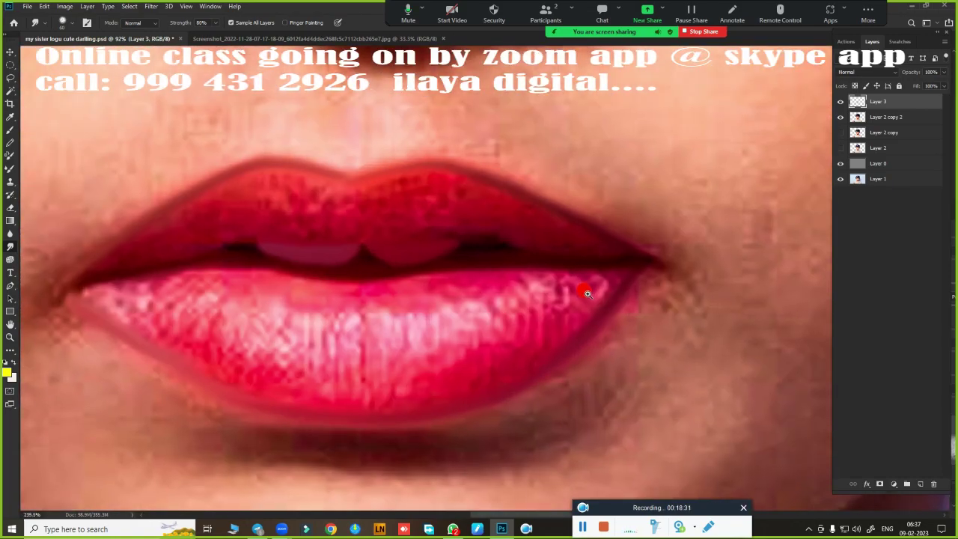
scroll(567, 299, "up", 1)
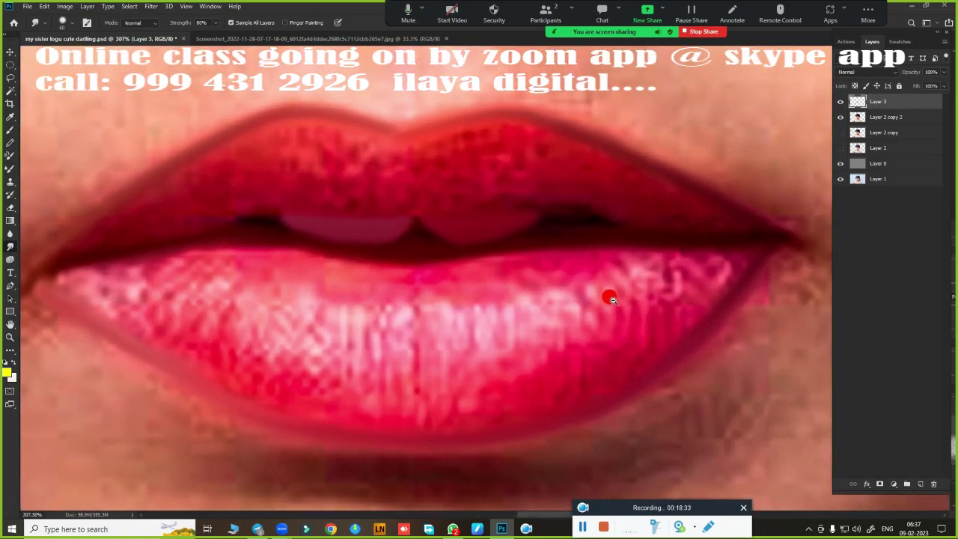
scroll(599, 301, "down", 1)
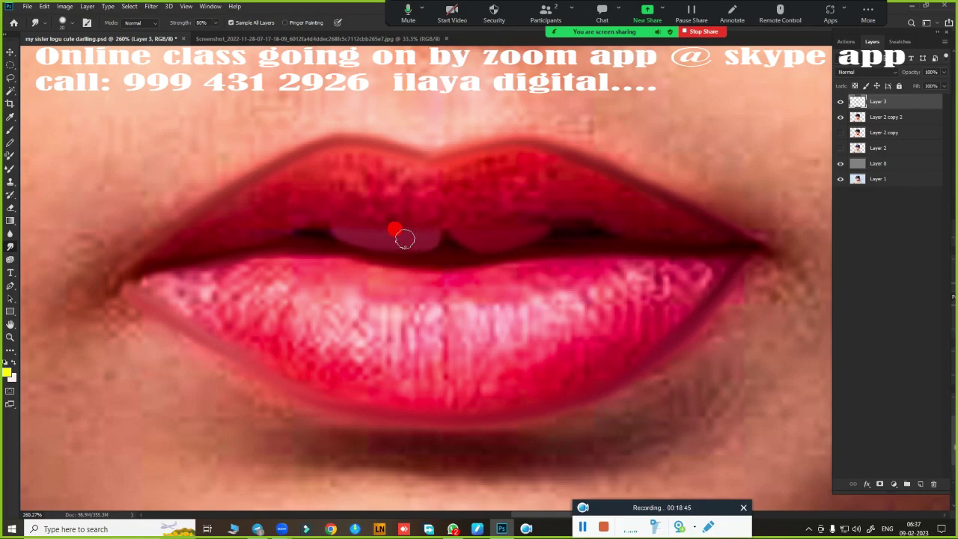
left_click_drag(349, 236, 449, 232)
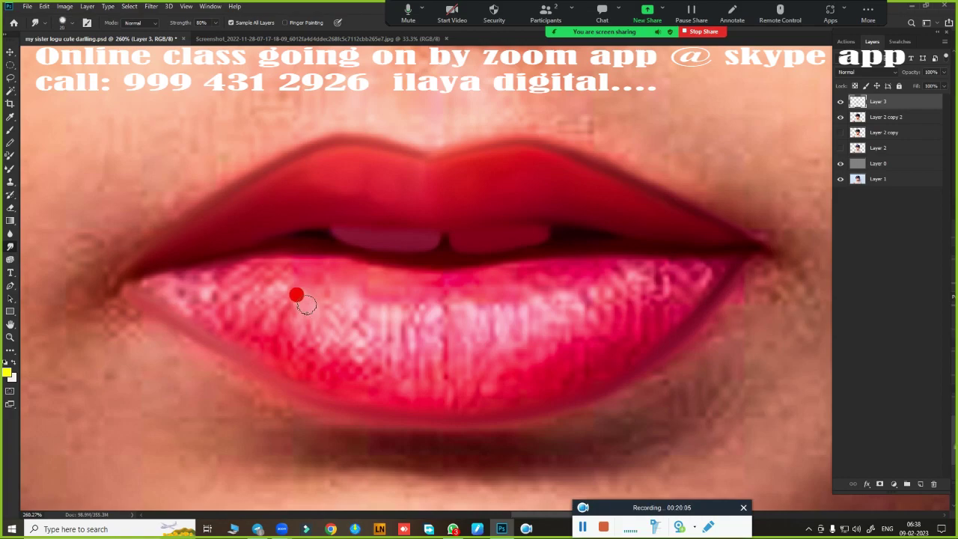
- Smudge back and forth across the lower lip and white teeth patch into smooth, even pink
mouse_move(305, 303)
left_mouse_down()
mouse_move(338, 312)
mouse_move(336, 321)
mouse_move(372, 306)
mouse_move(369, 315)
mouse_move(458, 321)
mouse_move(490, 306)
mouse_move(500, 321)
mouse_move(622, 277)
mouse_move(321, 289)
mouse_move(257, 278)
mouse_move(251, 291)
mouse_move(670, 283)
mouse_move(355, 297)
mouse_move(355, 263)
mouse_move(308, 249)
mouse_move(208, 248)
mouse_move(145, 265)
mouse_move(333, 249)
left_mouse_up()
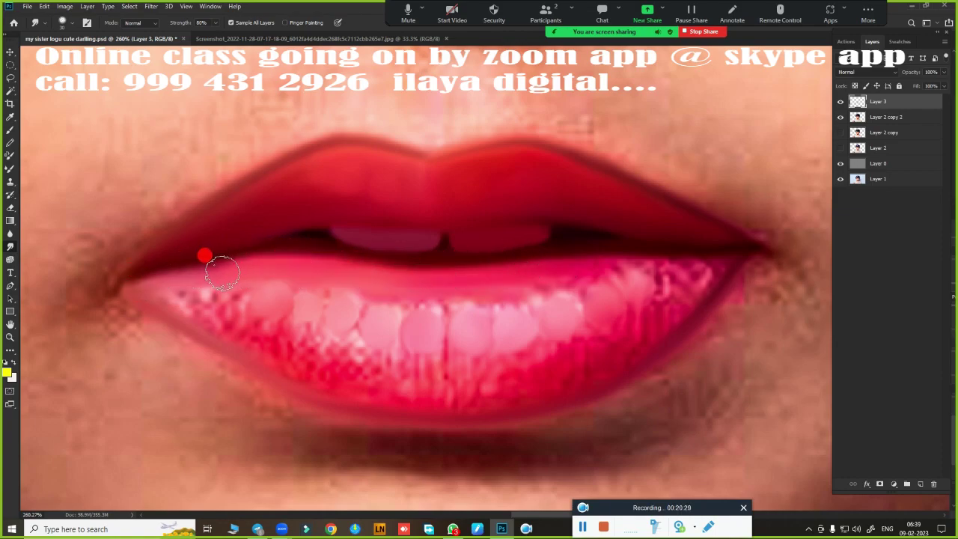
mouse_move(698, 249)
left_mouse_down()
mouse_move(488, 270)
mouse_move(631, 252)
mouse_move(216, 261)
mouse_move(168, 287)
mouse_move(133, 273)
mouse_move(235, 340)
mouse_move(339, 367)
mouse_move(235, 336)
mouse_move(135, 282)
mouse_move(308, 381)
mouse_move(377, 393)
mouse_move(388, 390)
mouse_move(278, 367)
mouse_move(229, 341)
mouse_move(352, 385)
mouse_move(695, 302)
mouse_move(681, 295)
mouse_move(695, 293)
mouse_move(623, 357)
mouse_move(590, 367)
mouse_move(714, 274)
mouse_move(690, 294)
mouse_move(681, 266)
mouse_move(646, 321)
mouse_move(590, 355)
mouse_move(639, 325)
mouse_move(610, 358)
mouse_move(462, 392)
mouse_move(427, 390)
mouse_move(551, 381)
mouse_move(381, 385)
mouse_move(598, 363)
mouse_move(340, 393)
mouse_move(657, 326)
mouse_move(669, 297)
mouse_move(688, 297)
mouse_move(701, 280)
mouse_move(568, 372)
mouse_move(695, 282)
mouse_move(634, 309)
mouse_move(624, 347)
mouse_move(562, 379)
mouse_move(517, 385)
mouse_move(336, 374)
mouse_move(342, 381)
mouse_move(241, 332)
mouse_move(359, 381)
mouse_move(517, 383)
mouse_move(497, 342)
left_mouse_up()
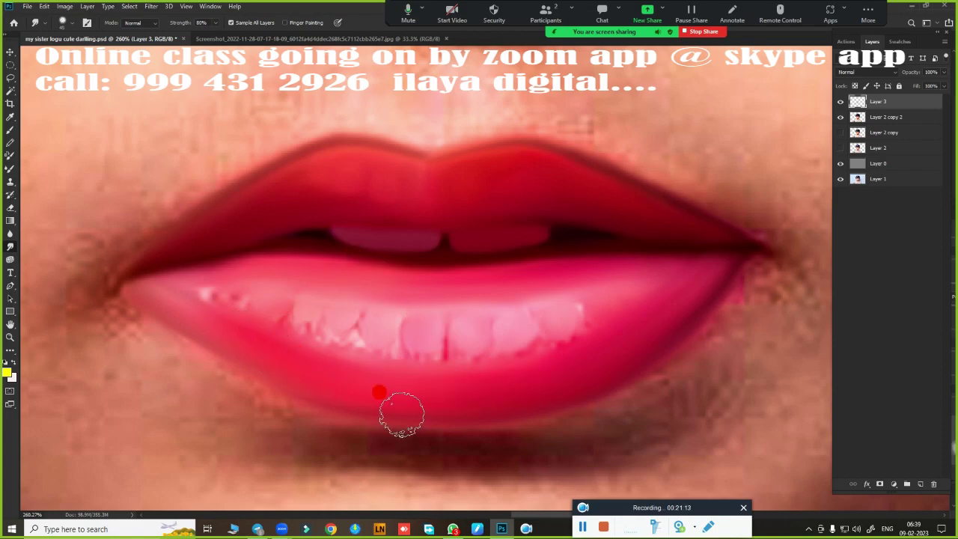
mouse_move(206, 299)
left_mouse_down()
mouse_move(282, 286)
mouse_move(263, 300)
mouse_move(312, 321)
mouse_move(332, 315)
mouse_move(380, 381)
mouse_move(417, 367)
mouse_move(442, 342)
mouse_move(477, 374)
mouse_move(503, 367)
mouse_move(534, 355)
mouse_move(564, 321)
mouse_move(591, 325)
mouse_move(634, 305)
mouse_move(580, 280)
mouse_move(230, 296)
mouse_move(162, 276)
mouse_move(177, 270)
mouse_move(121, 273)
left_mouse_up()
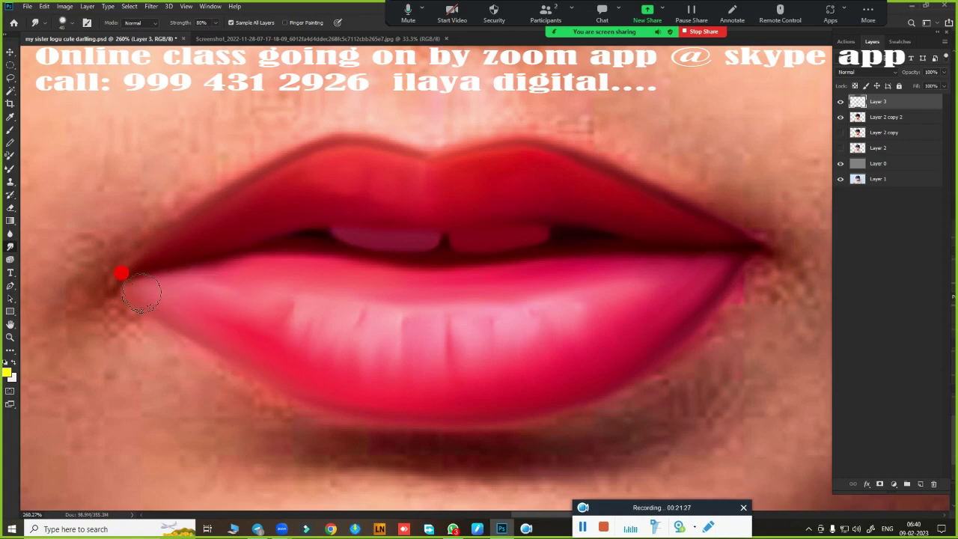
mouse_move(322, 309)
left_mouse_down()
mouse_move(412, 327)
mouse_move(511, 313)
left_mouse_up()
mouse_move(570, 323)
left_mouse_down()
mouse_move(297, 312)
mouse_move(302, 325)
mouse_move(602, 321)
mouse_move(558, 304)
mouse_move(515, 311)
left_mouse_up()
key("ctrl+0")
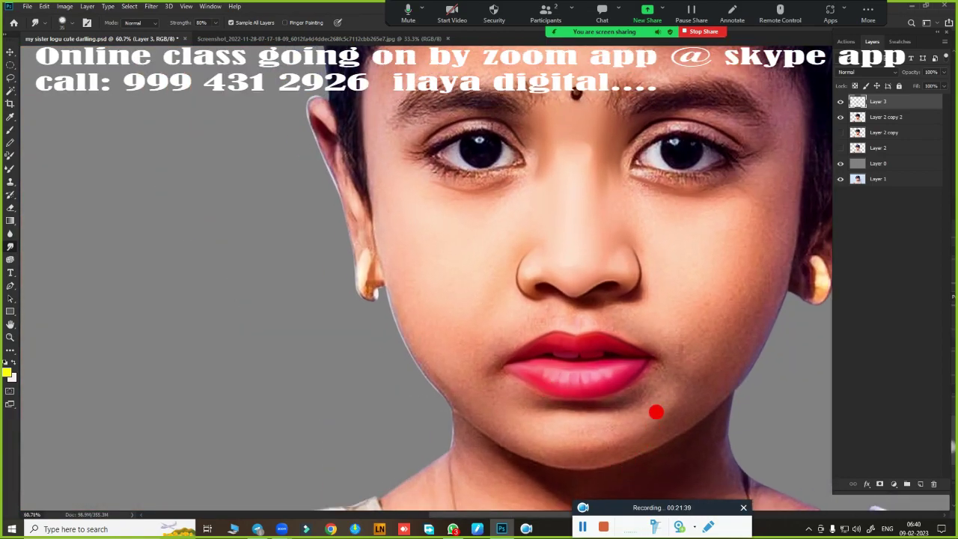
scroll(613, 408, "down", 3)
left_click_drag(608, 414, 627, 461)
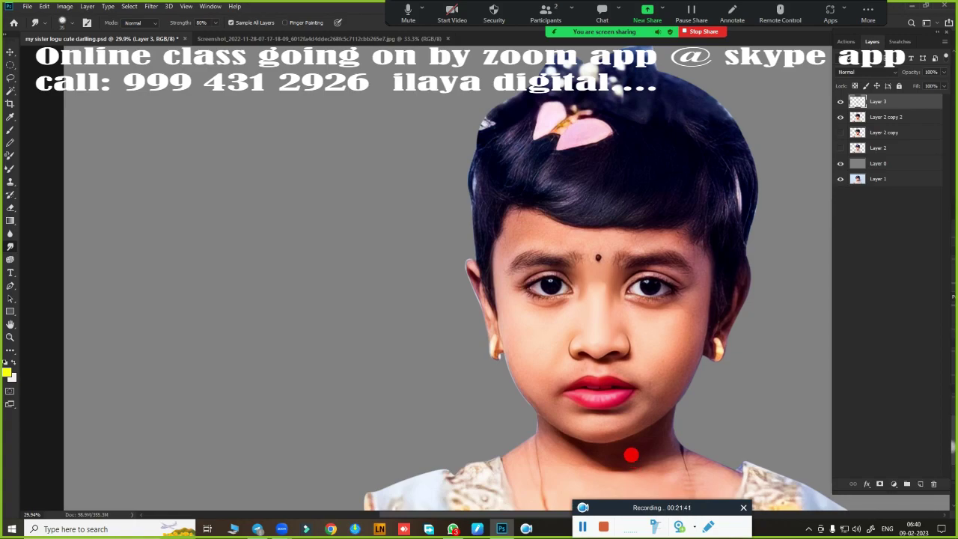
scroll(624, 429, "up", 5)
scroll(652, 423, "up", 4)
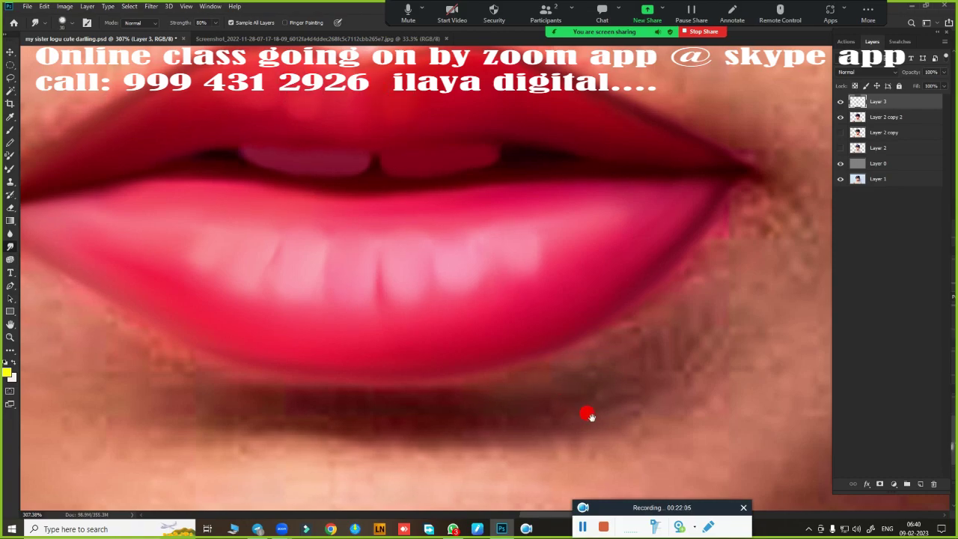
- Frame the upper teeth, make white the foreground colour, and dismiss the meeting-ending notice
key("super")
key("super")
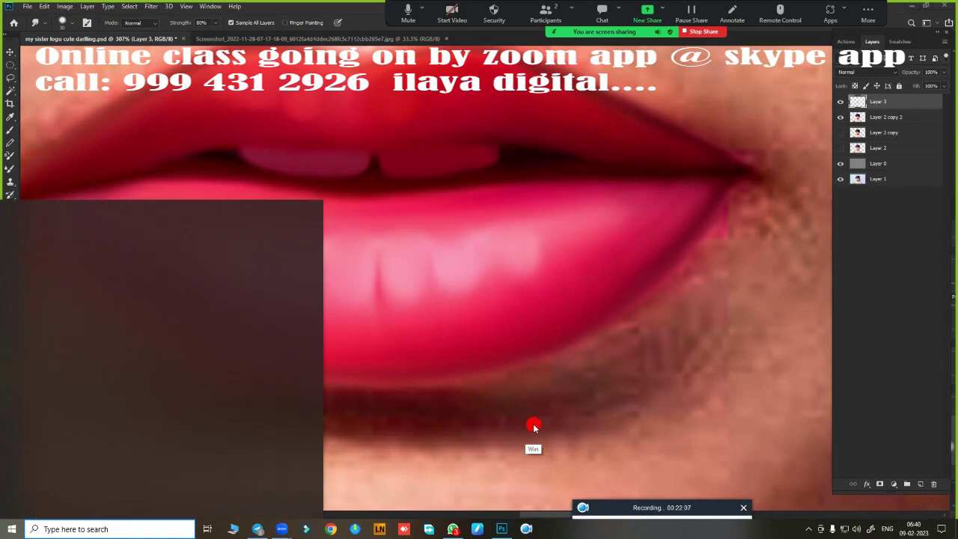
scroll(447, 359, "down", 2)
scroll(327, 277, "down", 1)
scroll(305, 284, "down", 1)
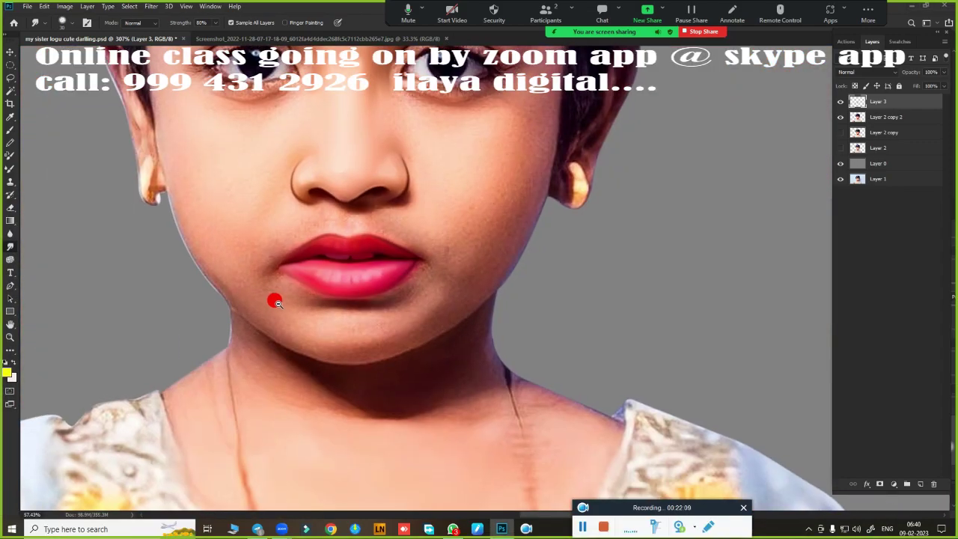
scroll(274, 299, "down", 1)
scroll(462, 254, "up", 1)
scroll(456, 253, "down", 3)
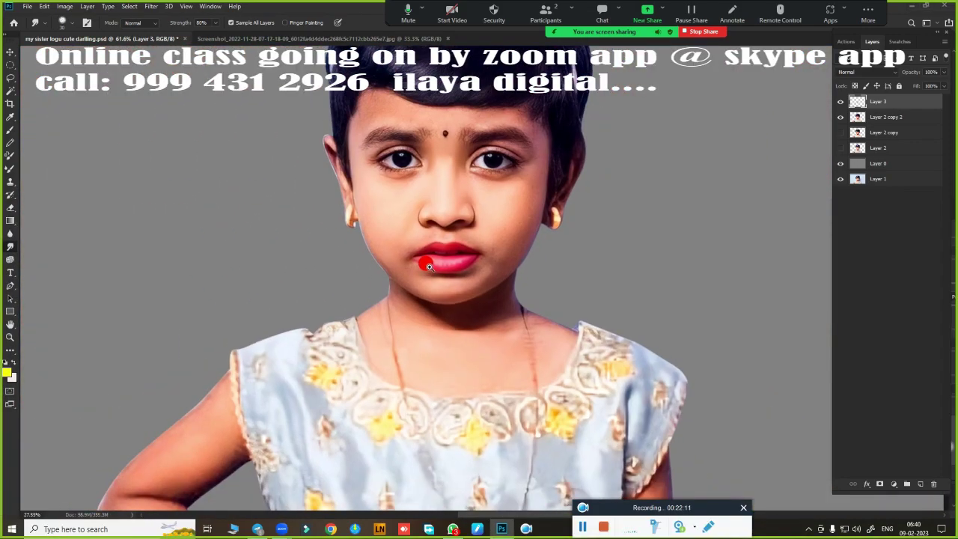
scroll(496, 263, "up", 5)
scroll(402, 240, "down", 2)
scroll(411, 257, "up", 1)
scroll(441, 261, "up", 3)
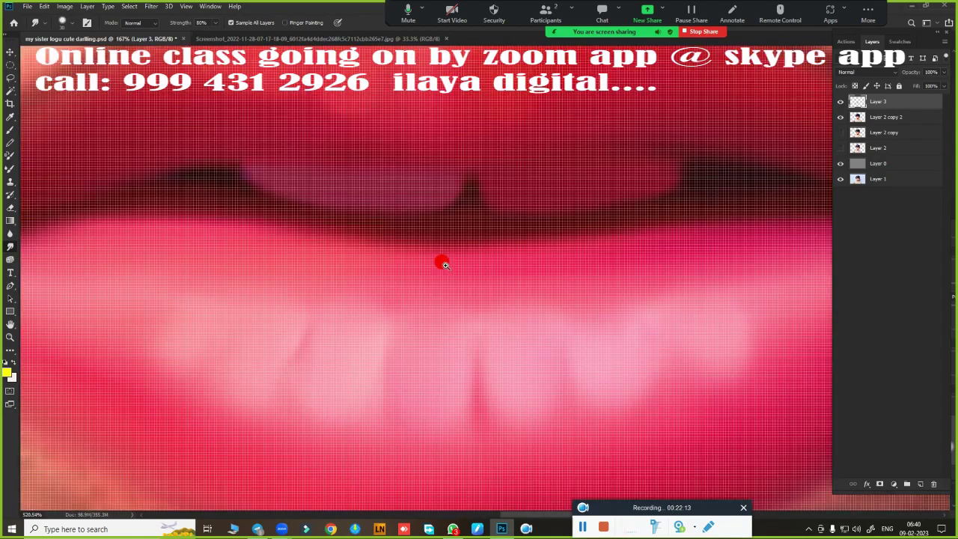
scroll(424, 265, "down", 2)
scroll(423, 264, "up", 1)
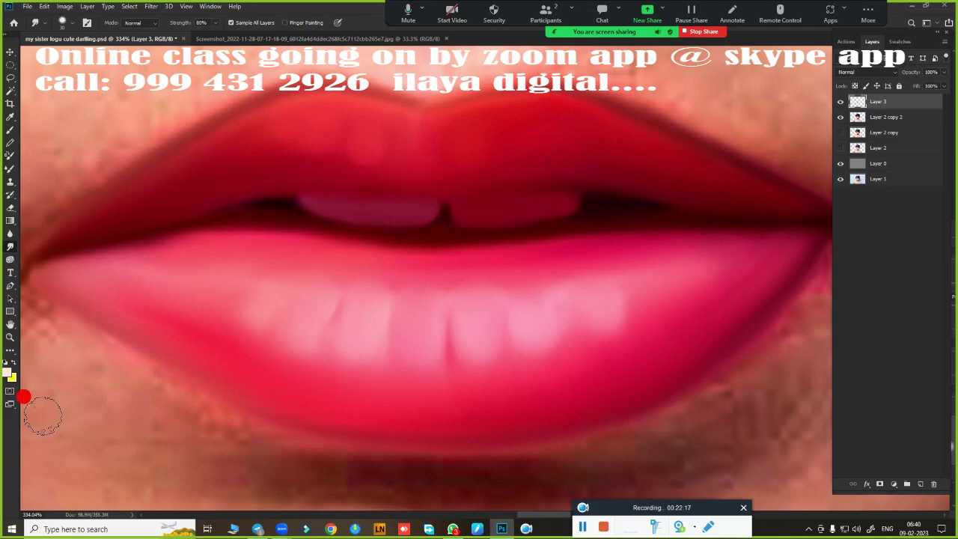
left_click(13, 362)
scroll(411, 268, "up", 2)
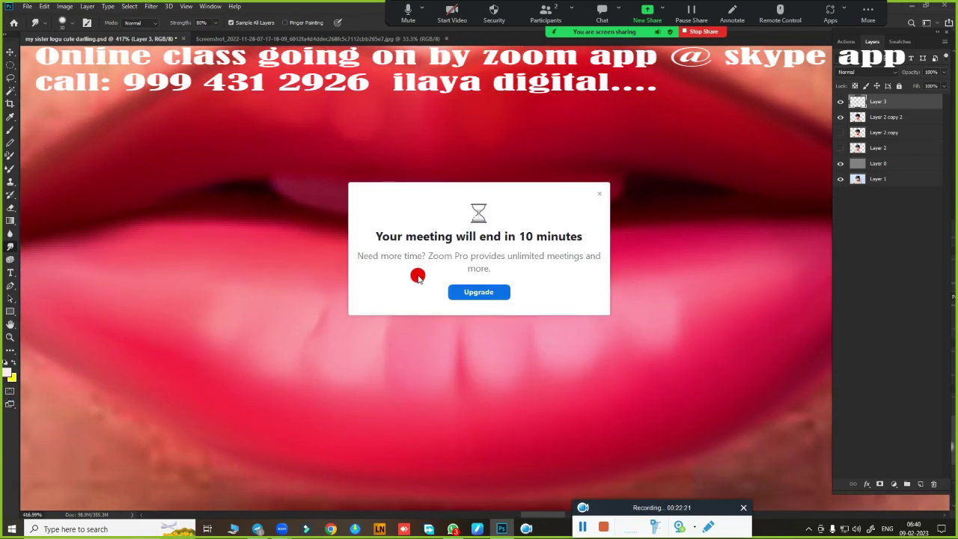
left_click(598, 196)
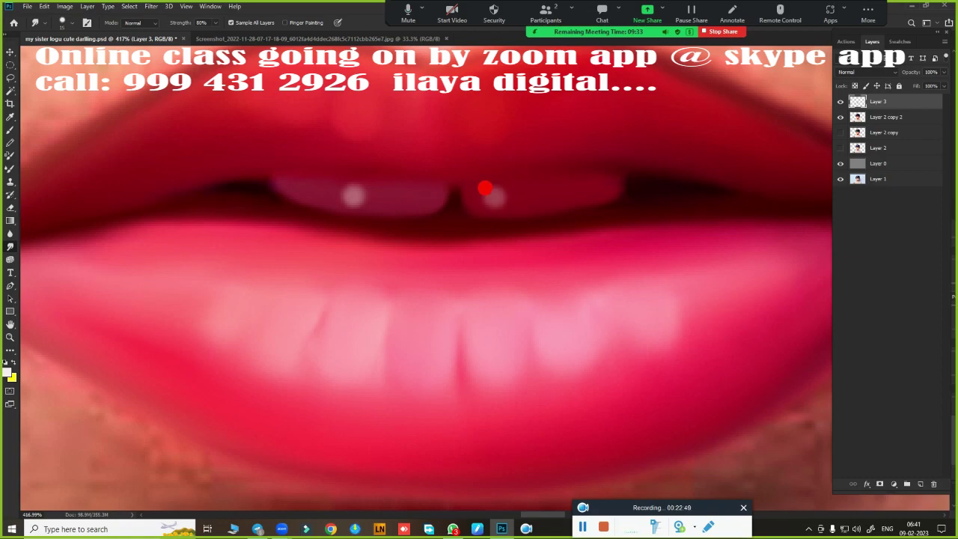
- Add and smudge another white highlight, then shape two upper teeth with the Mixer Brush
left_click(561, 193)
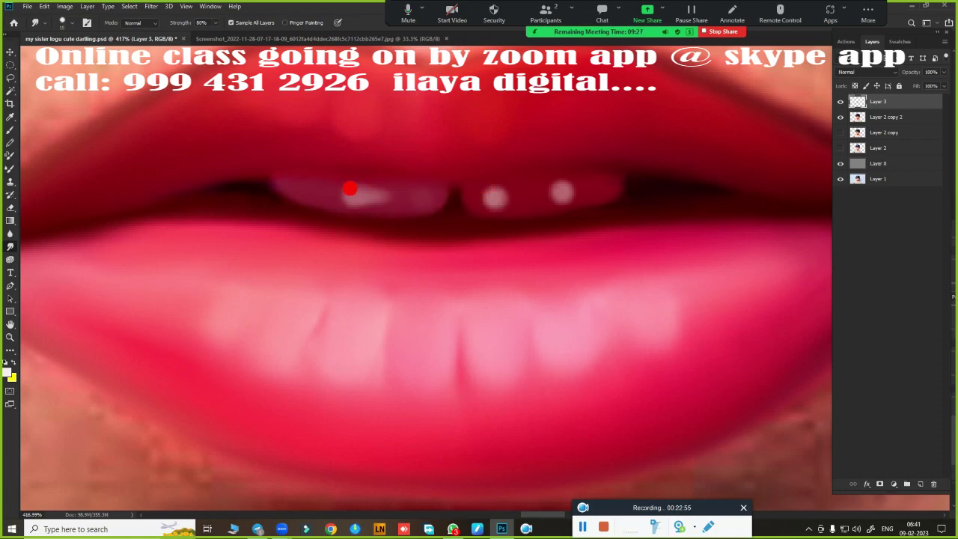
mouse_move(335, 194)
left_mouse_down()
mouse_move(348, 211)
mouse_move(342, 201)
mouse_move(384, 197)
mouse_move(361, 209)
left_mouse_up()
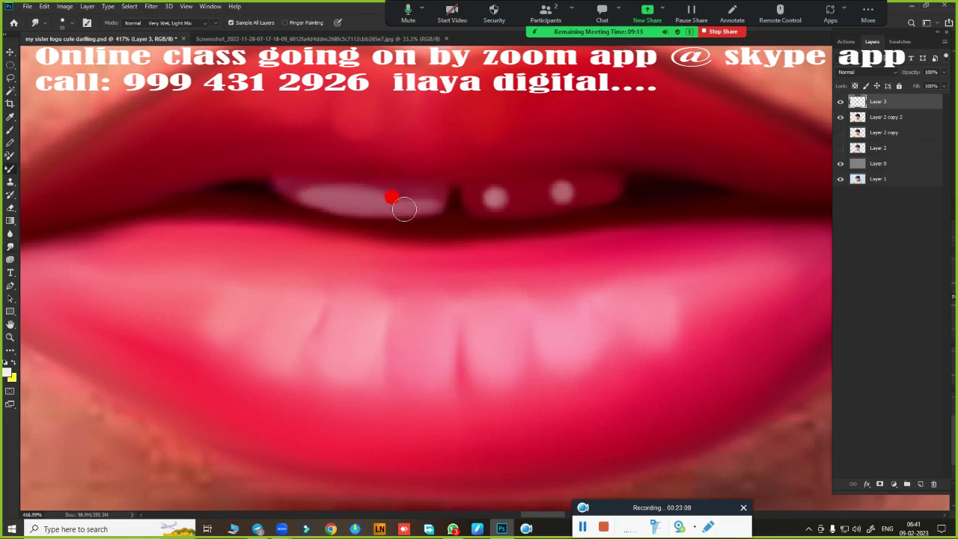
key("b")
left_click_drag(377, 195, 422, 198)
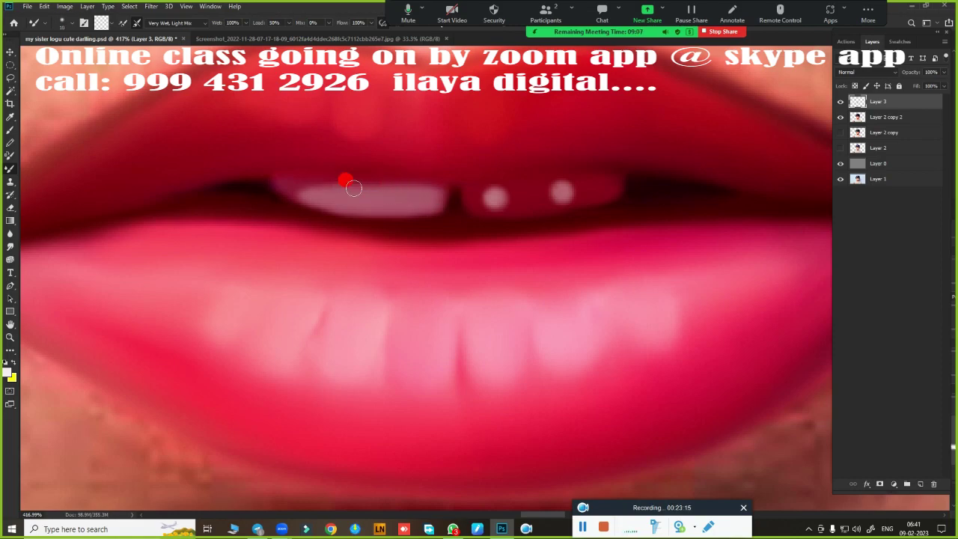
left_click_drag(353, 187, 288, 183)
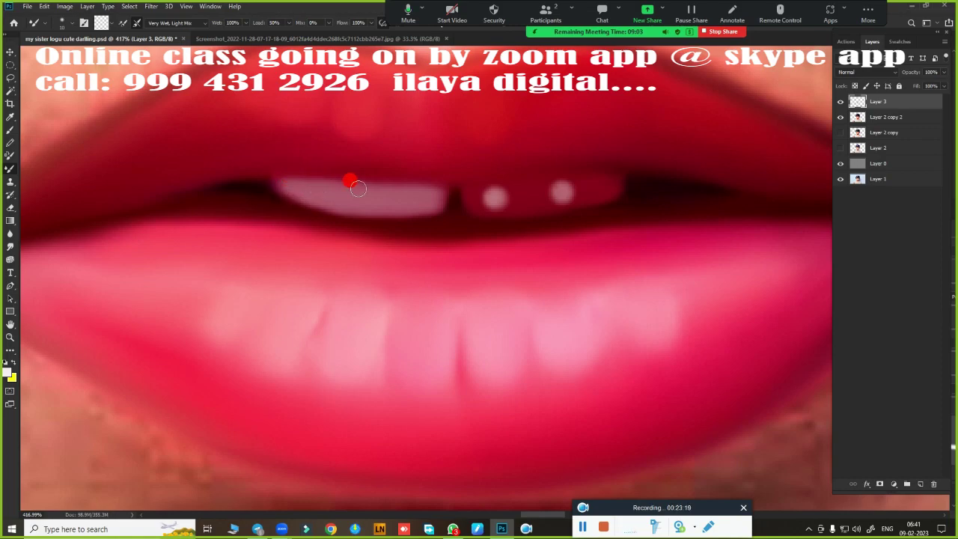
mouse_move(358, 188)
left_mouse_down()
mouse_move(350, 185)
mouse_move(388, 185)
left_mouse_up()
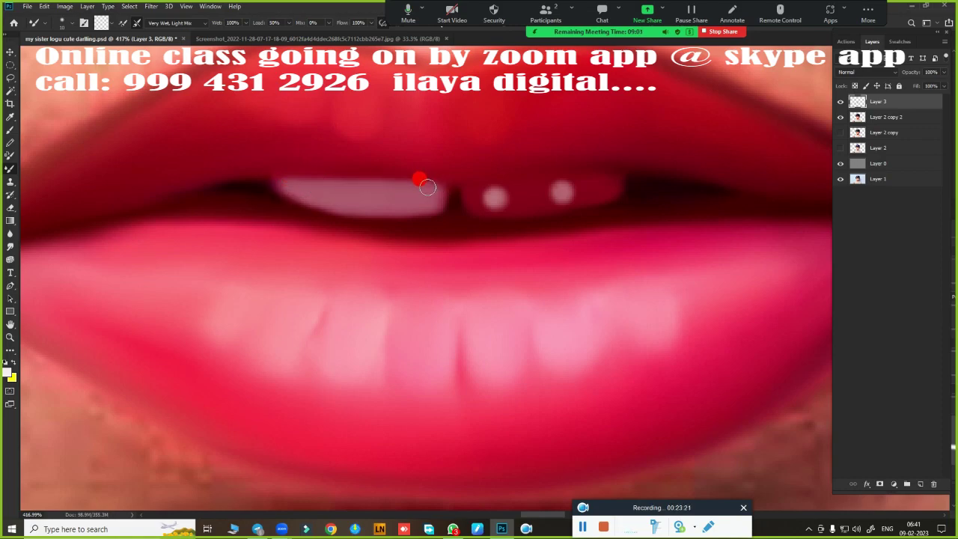
left_click_drag(310, 172, 341, 179)
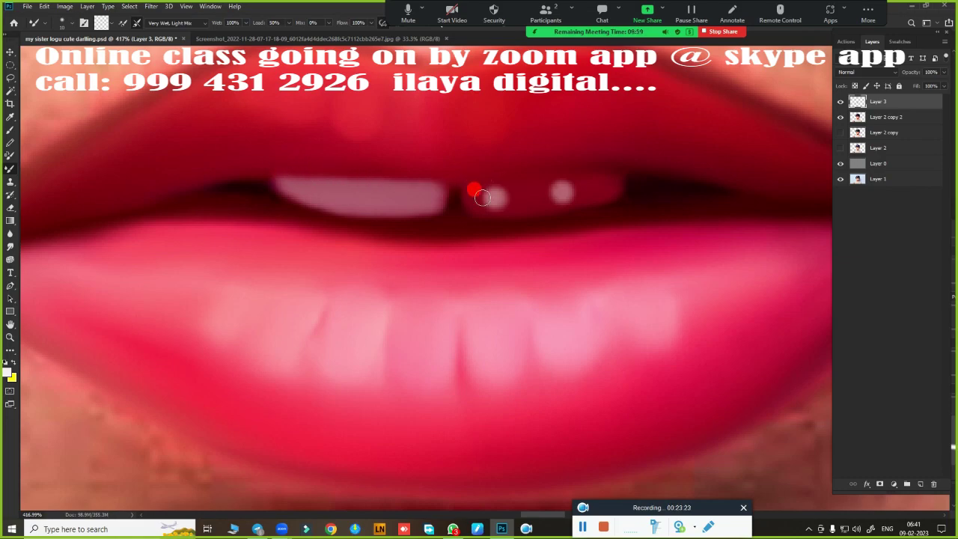
mouse_move(491, 196)
left_mouse_down()
mouse_move(477, 192)
mouse_move(513, 166)
mouse_move(477, 178)
mouse_move(496, 205)
mouse_move(500, 196)
mouse_move(491, 196)
mouse_move(595, 184)
mouse_move(556, 196)
mouse_move(591, 194)
mouse_move(508, 201)
left_mouse_up()
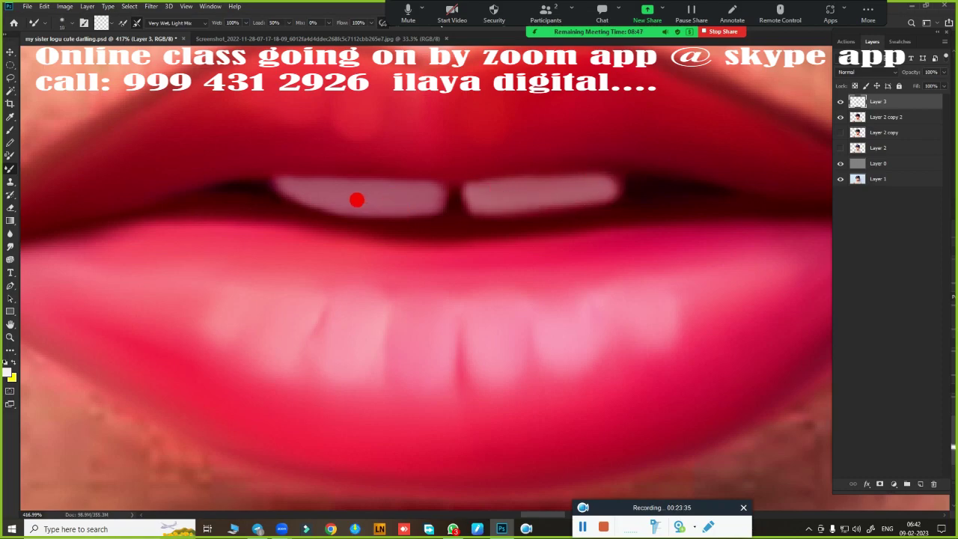
- Smudge the left and right upper teeth edges smooth, then zoom out and hide Layer 3
key("r")
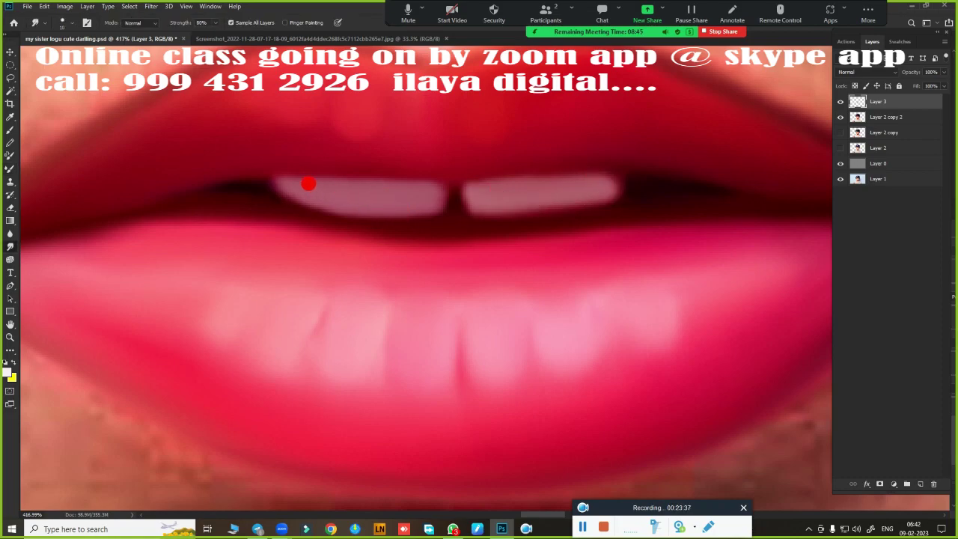
mouse_move(309, 188)
left_mouse_down()
mouse_move(434, 190)
mouse_move(436, 206)
left_mouse_up()
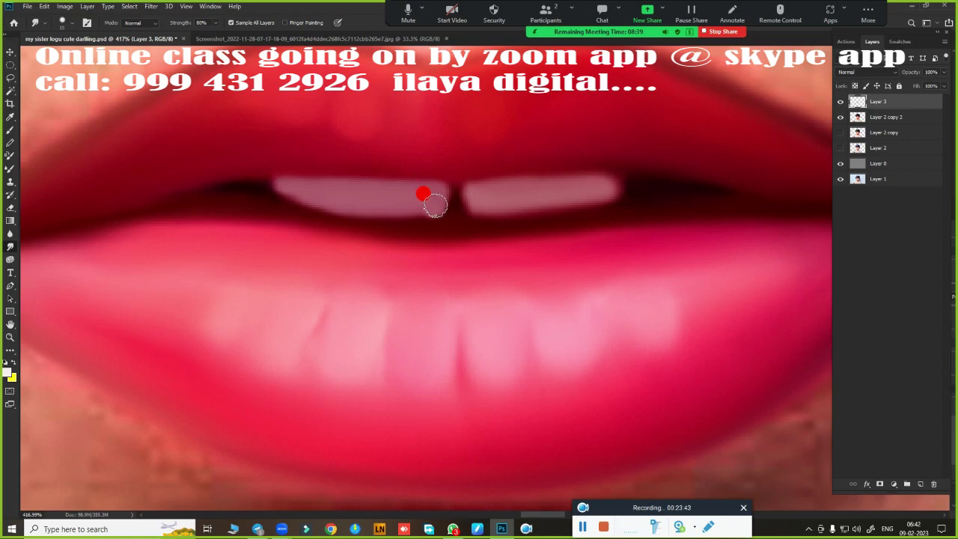
left_click_drag(402, 205, 304, 195)
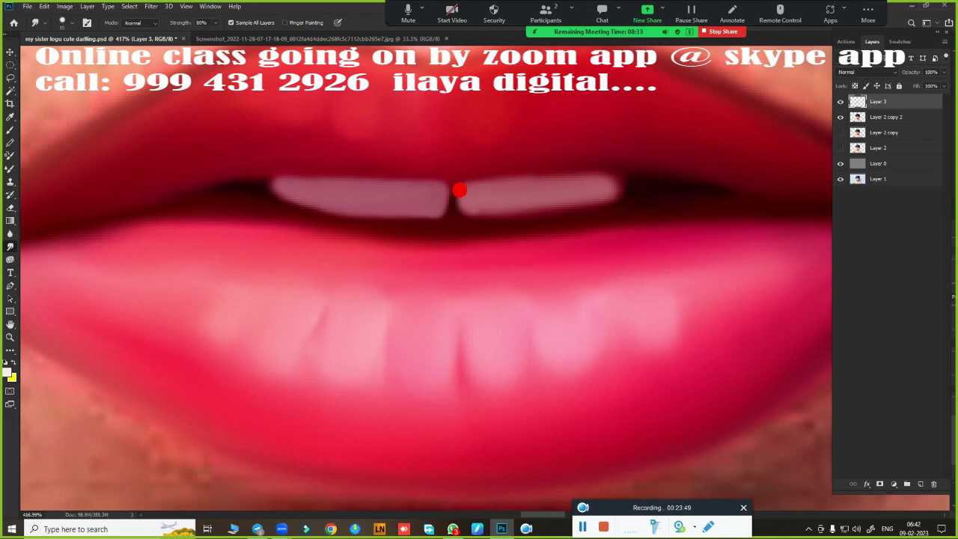
left_click_drag(474, 200, 509, 211)
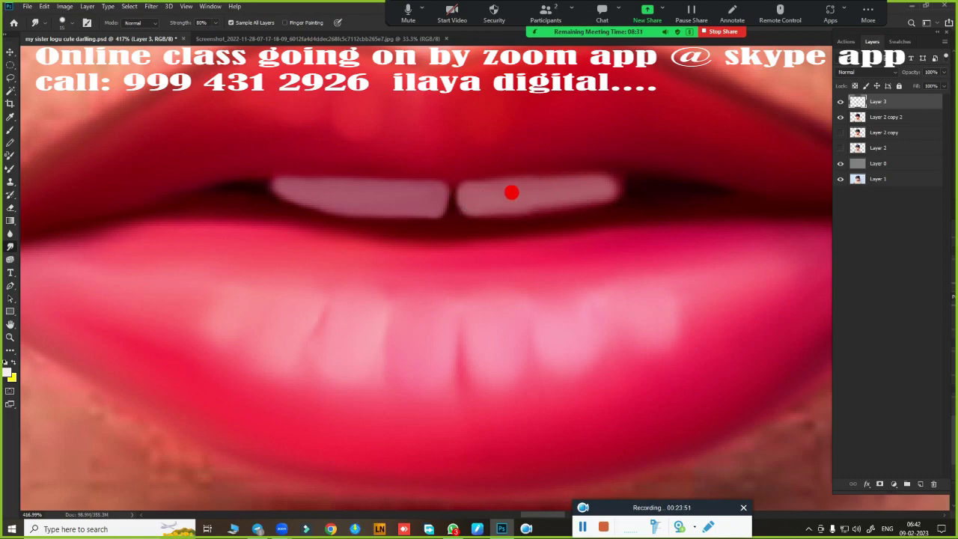
left_click_drag(599, 196, 493, 208)
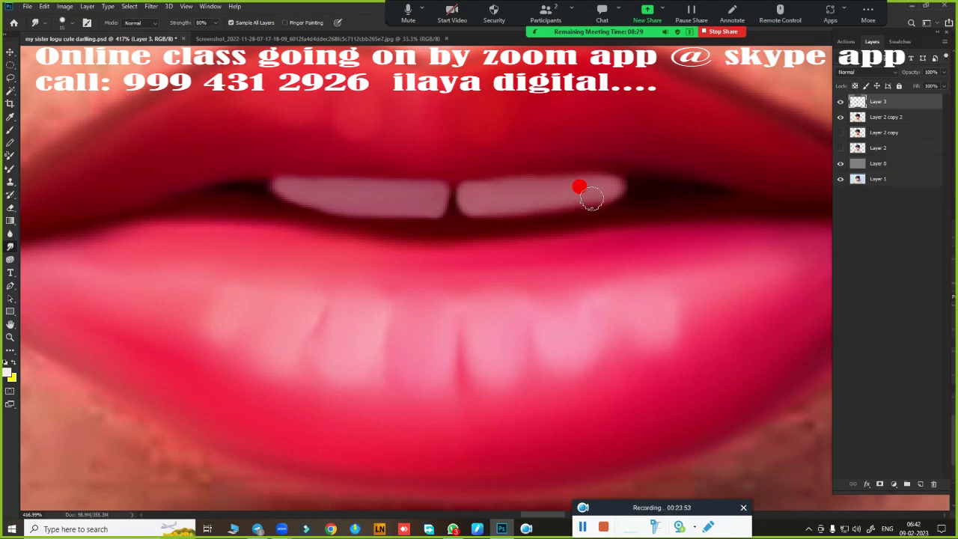
left_click_drag(598, 187, 645, 191)
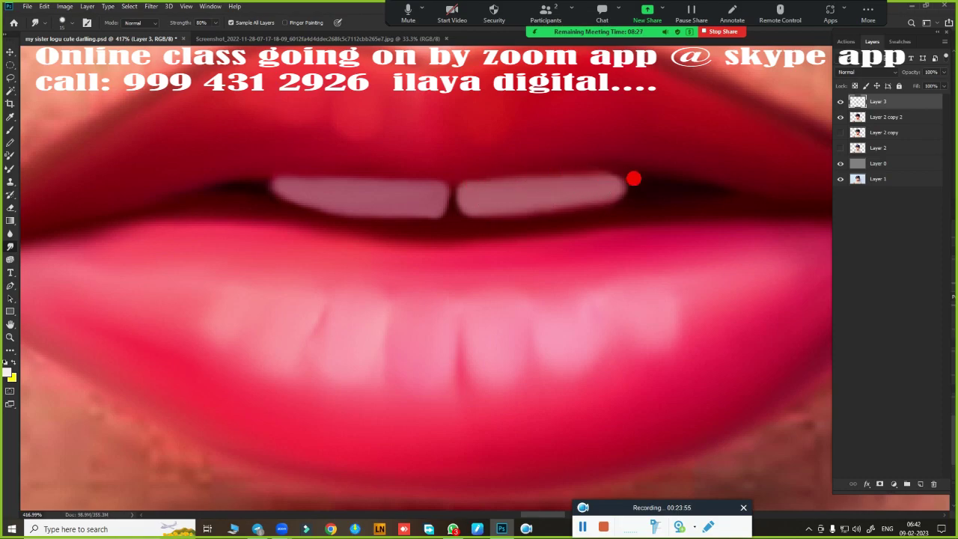
left_click_drag(569, 359, 555, 457)
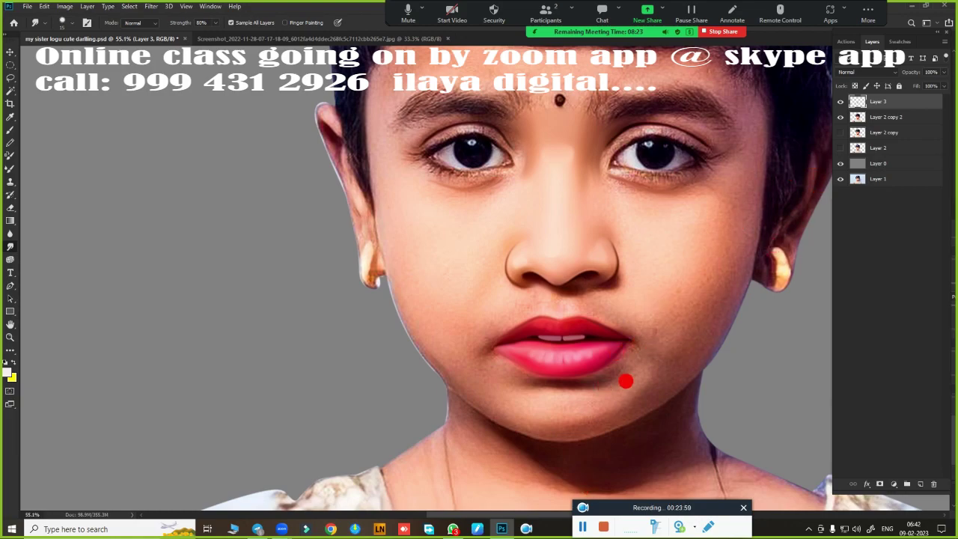
left_click(839, 102)
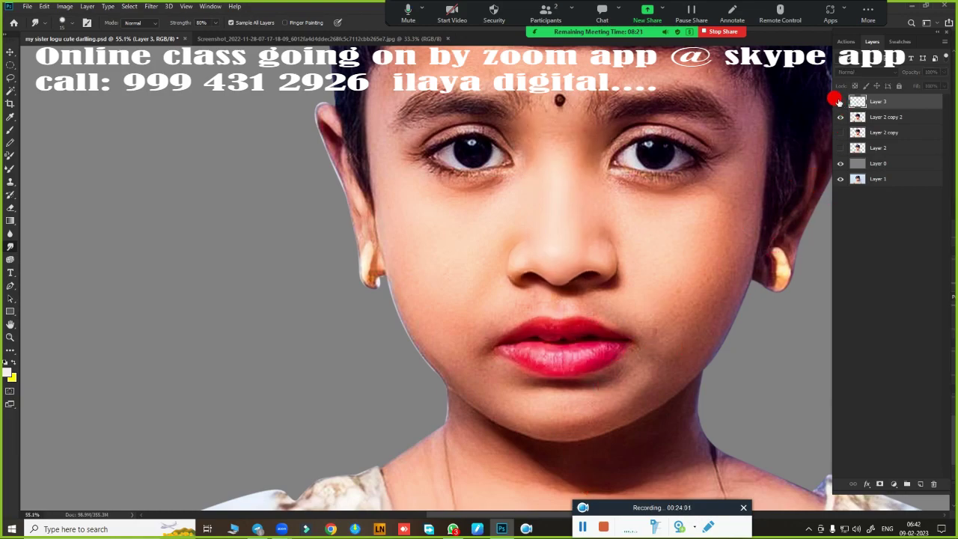
- Toggle Layer 3 on and off to compare, leaving it visible
left_click(839, 102)
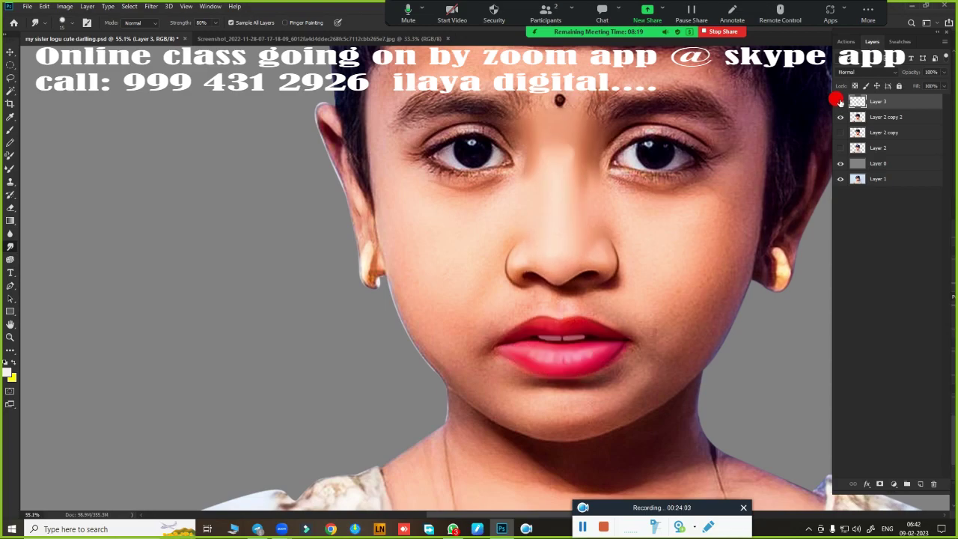
left_click(839, 102)
left_click(839, 103)
- Zoom in on the upper lip, then pan to view the nose and lips together
scroll(627, 341, "up", 2)
scroll(635, 357, "up", 3)
scroll(680, 337, "up", 2)
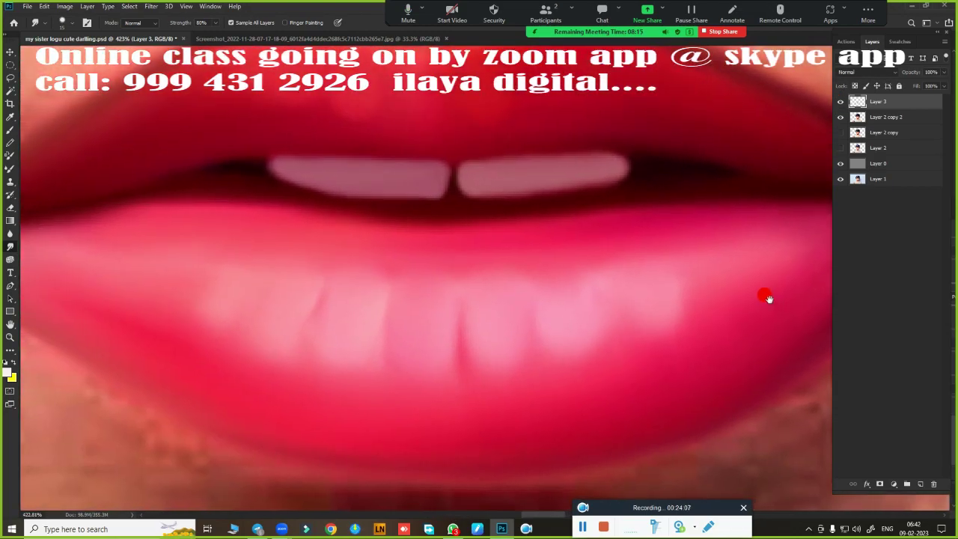
left_click_drag(412, 328, 421, 398)
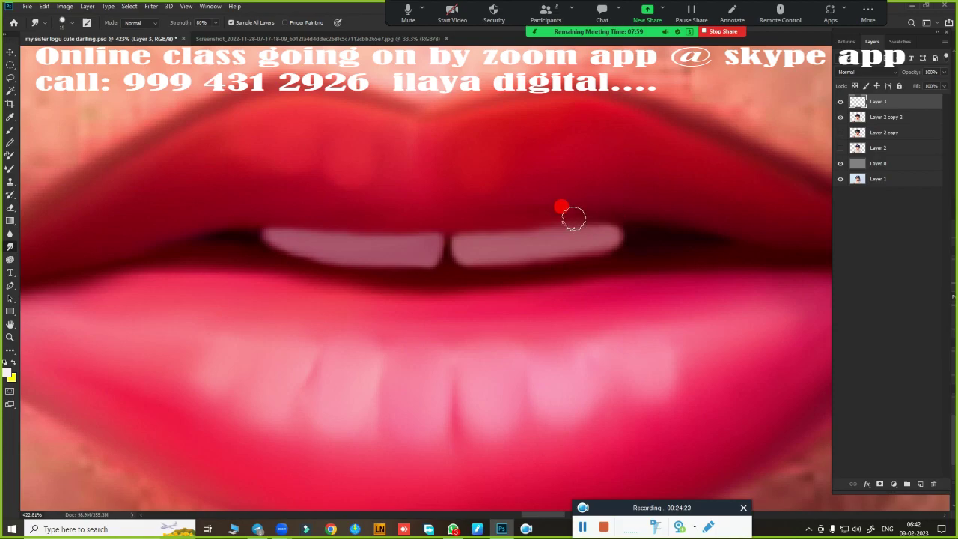
scroll(528, 404, "down", 3)
scroll(517, 406, "down", 3)
mouse_move(518, 406)
left_mouse_down()
mouse_move(442, 295)
mouse_move(487, 260)
left_mouse_up()
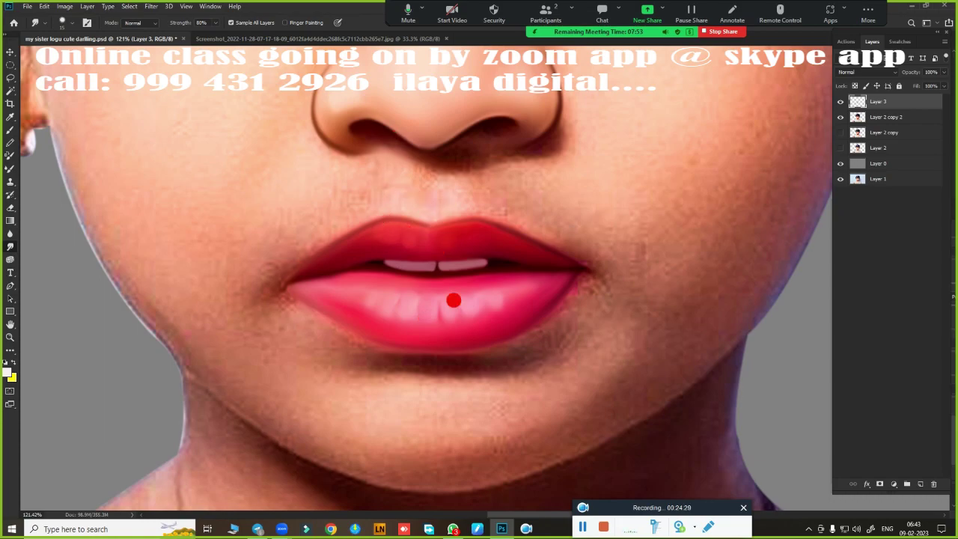
- Zoom in on the lips and smudge the upper lip's left edge down to the mouth corner
scroll(433, 302, "up", 2)
scroll(449, 317, "up", 2)
scroll(458, 323, "up", 1)
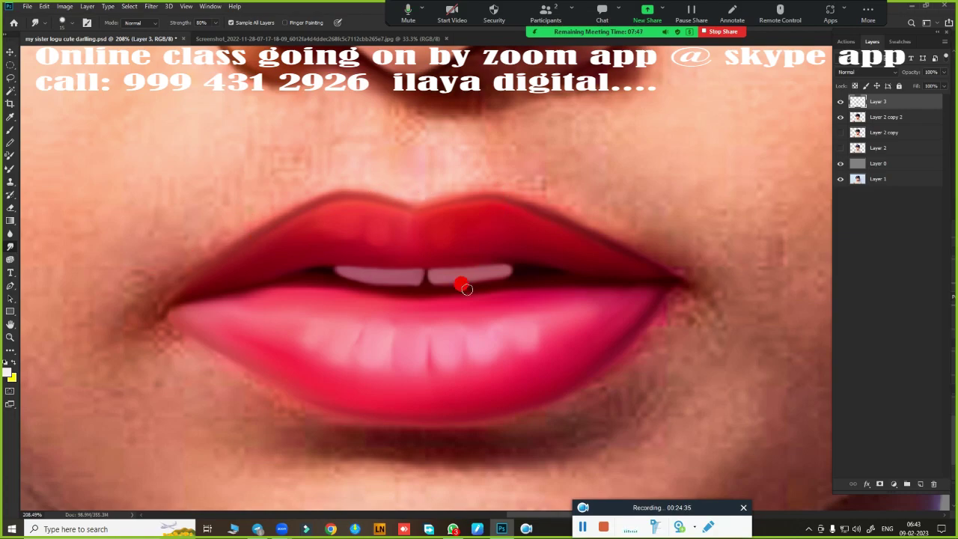
scroll(444, 322, "up", 2)
scroll(472, 318, "up", 2)
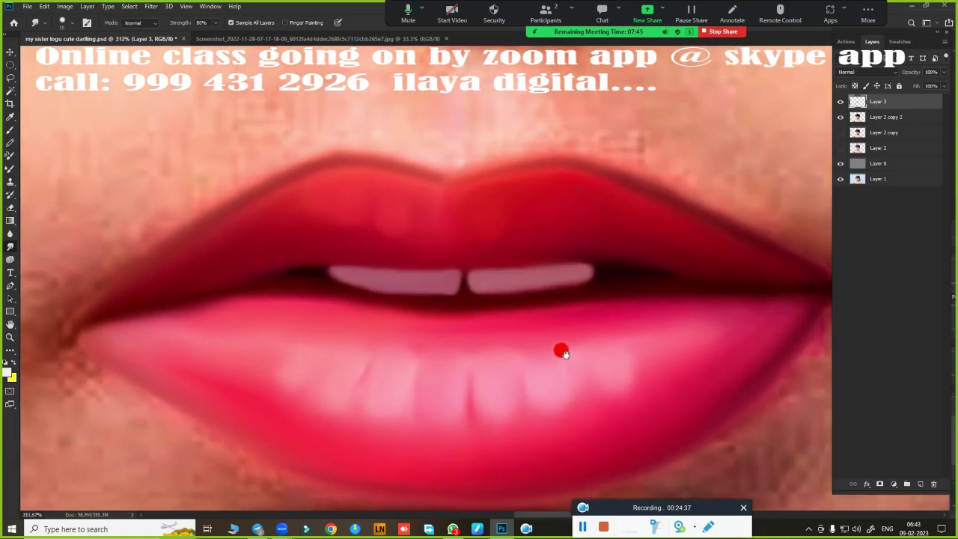
scroll(561, 357, "down", 1)
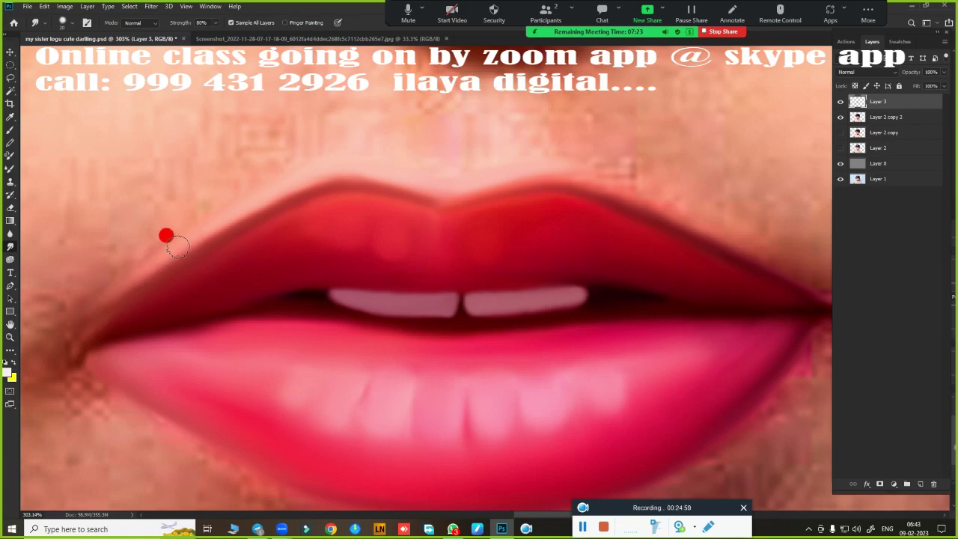
left_click_drag(129, 288, 70, 331)
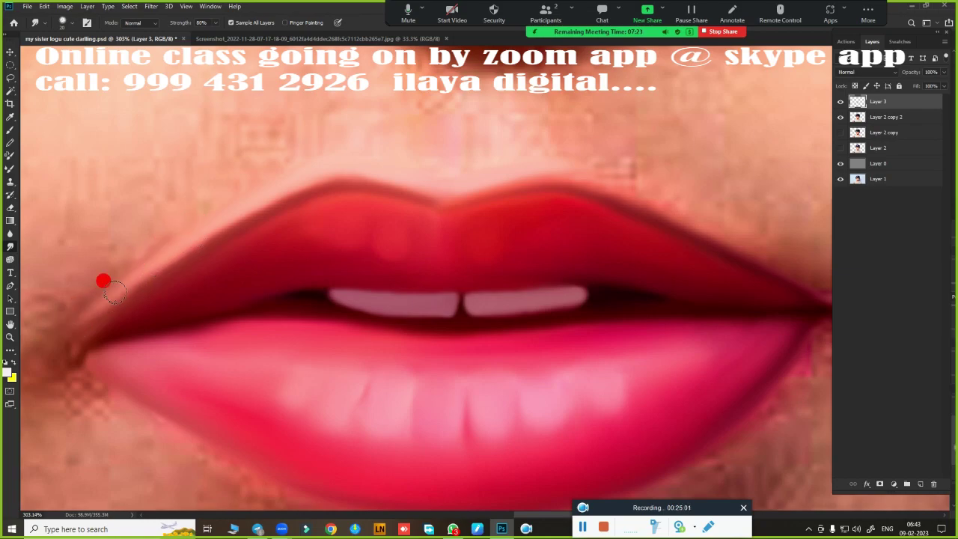
left_click_drag(105, 297, 58, 338)
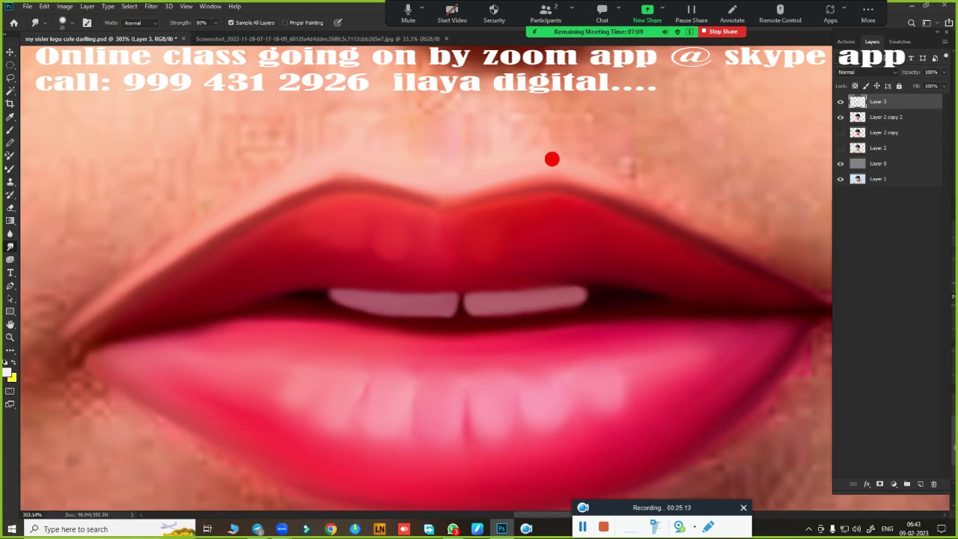
left_click_drag(502, 315, 374, 347)
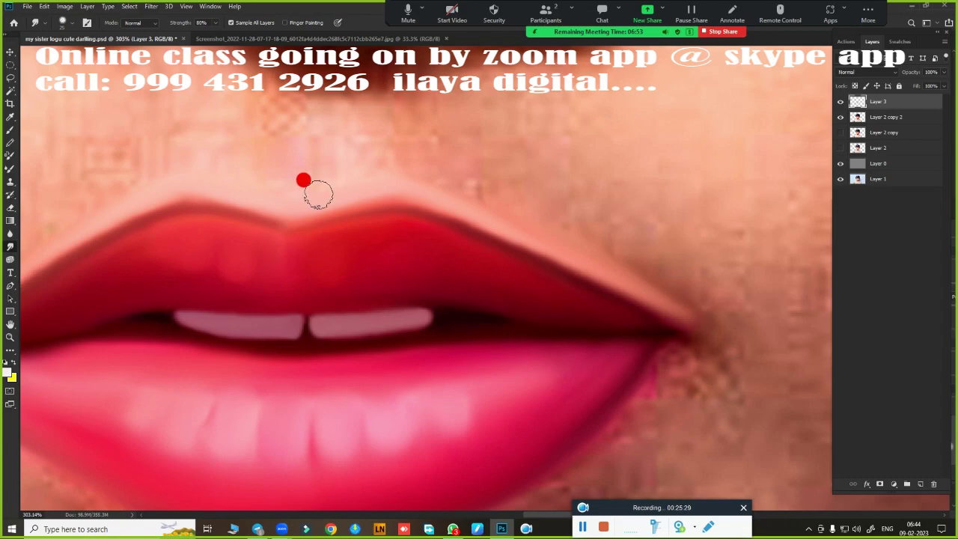
- Zoom in on the left cheek and shrink the Smudge brush to a small size
scroll(599, 408, "down", 5)
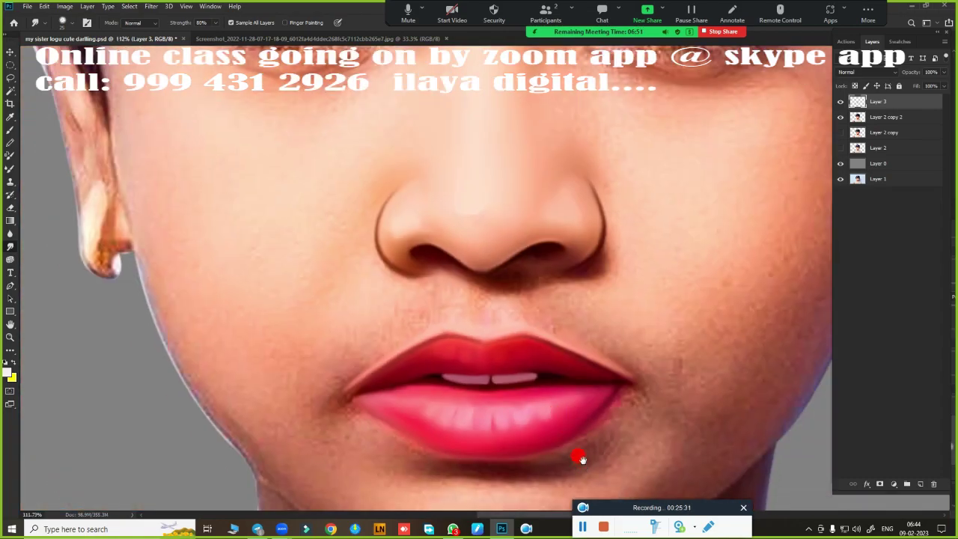
scroll(596, 428, "up", 3)
scroll(621, 376, "up", 2)
scroll(609, 394, "down", 4)
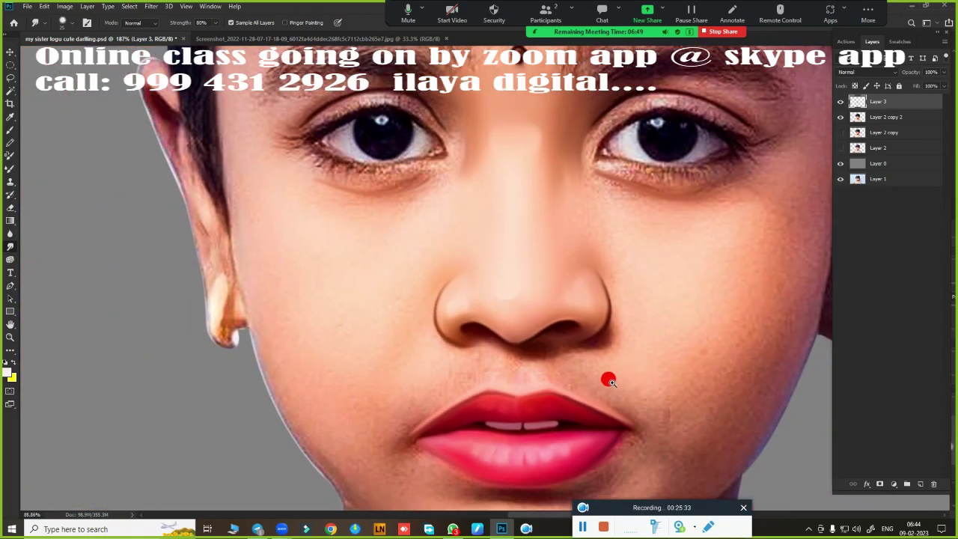
scroll(636, 247, "up", 1)
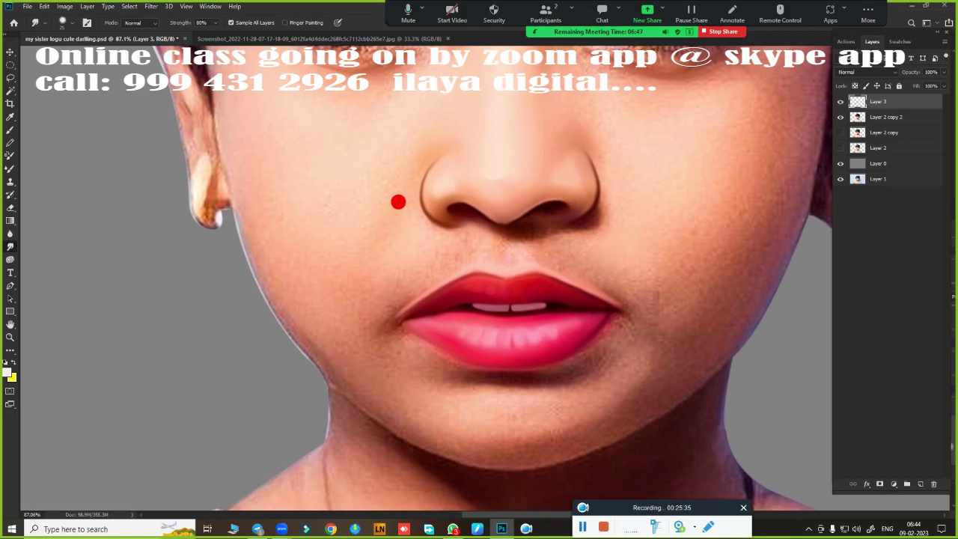
scroll(462, 254, "up", 2)
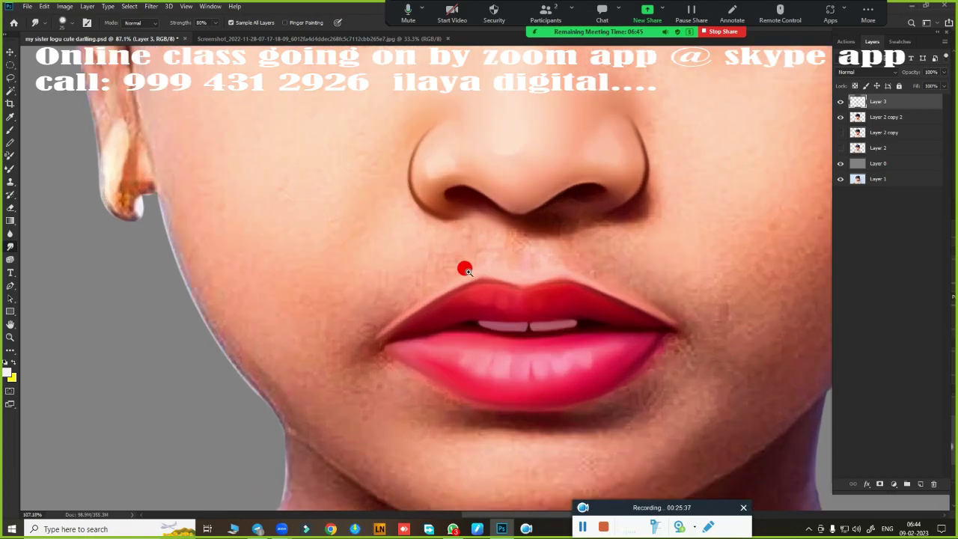
scroll(472, 270, "up", 2)
scroll(557, 321, "down", 3)
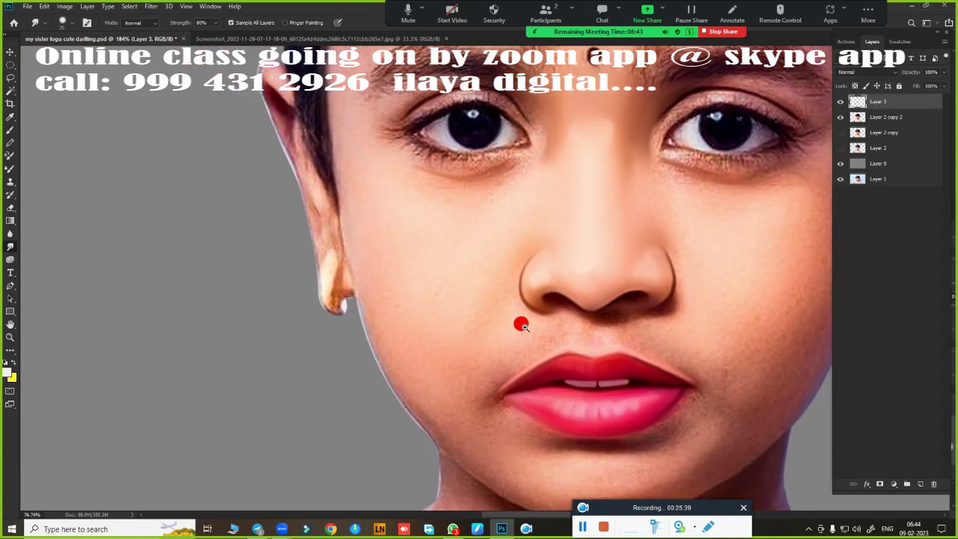
scroll(544, 332, "up", 2)
scroll(453, 273, "up", 1)
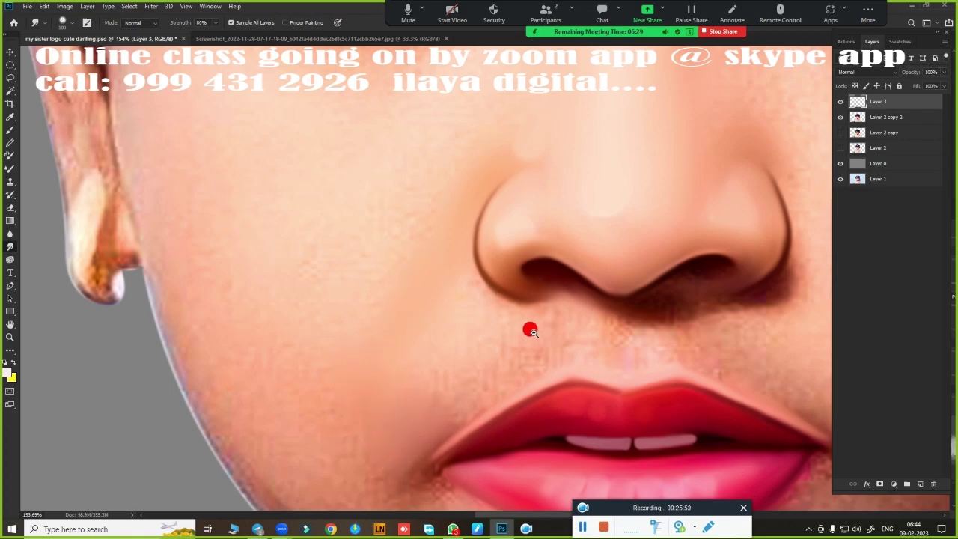
scroll(530, 331, "down", 3)
scroll(528, 327, "up", 2)
scroll(474, 351, "up", 2)
scroll(504, 261, "up", 2)
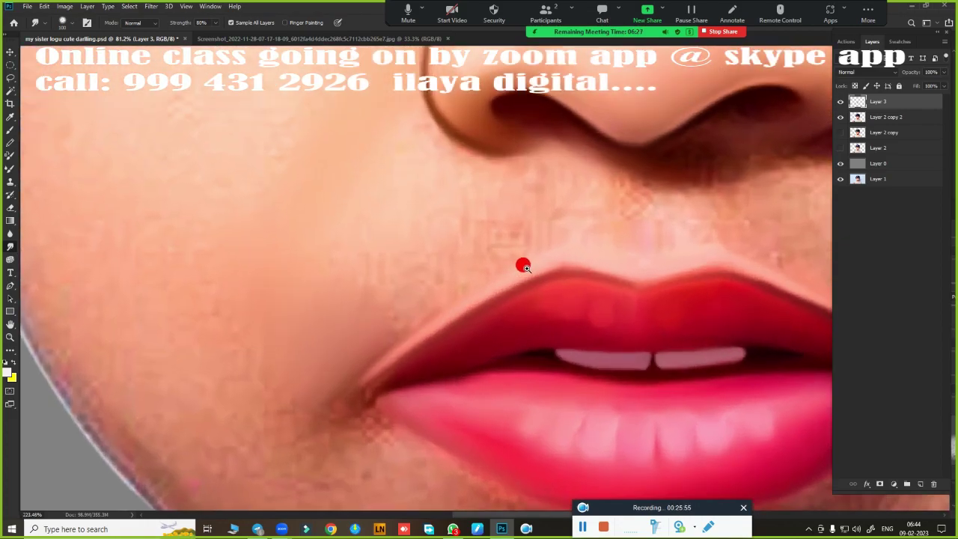
scroll(524, 266, "up", 2)
scroll(502, 252, "up", 1)
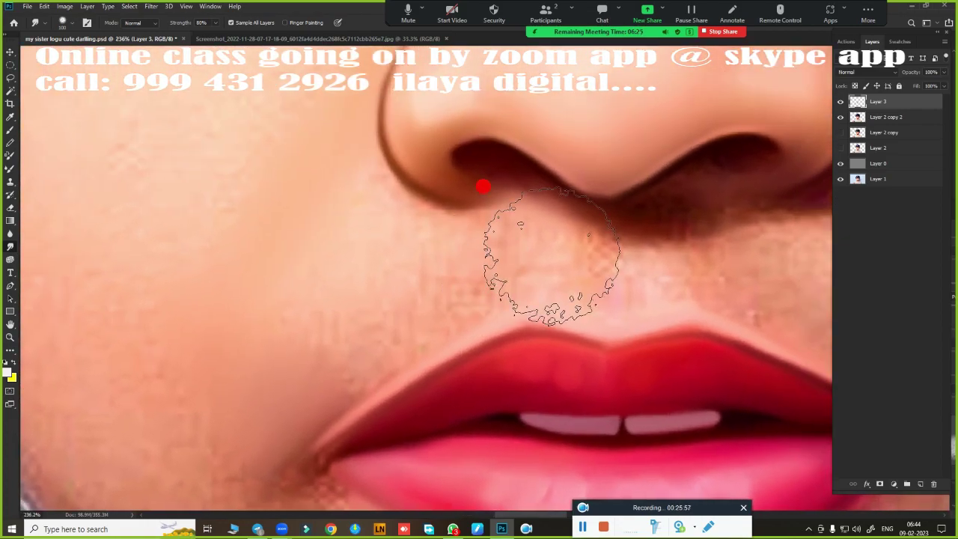
key("bracketleft")
key("bracketleft")
key("bracketleft")
key("bracketleft")
key("bracketleft")
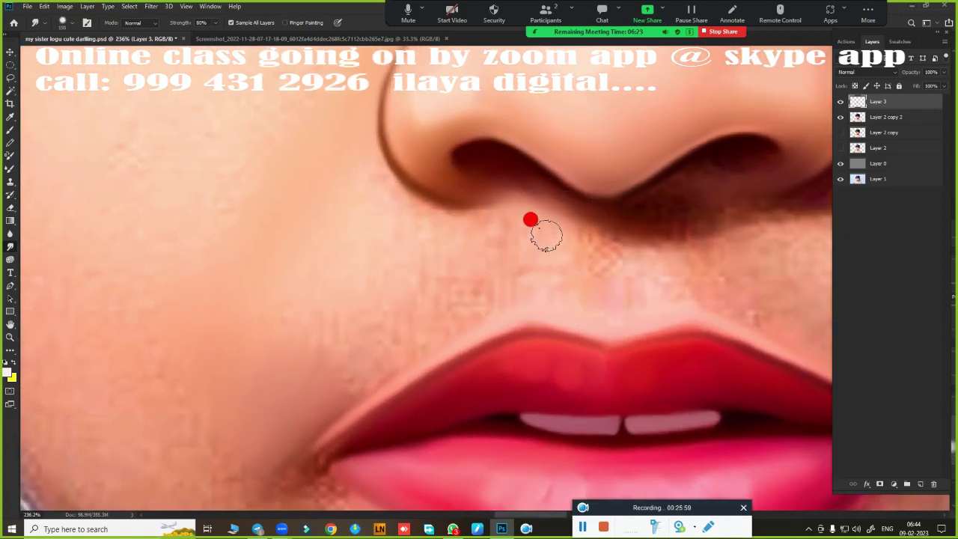
key("bracketright")
key("bracketright")
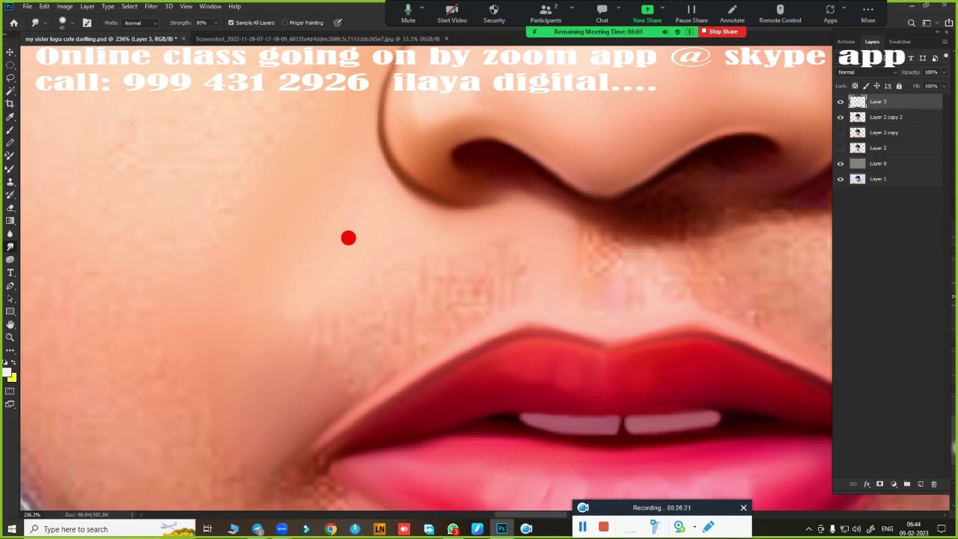
- Smudge a soft smile line from beside the nose down to the left mouth corner
left_click_drag(288, 348, 279, 383)
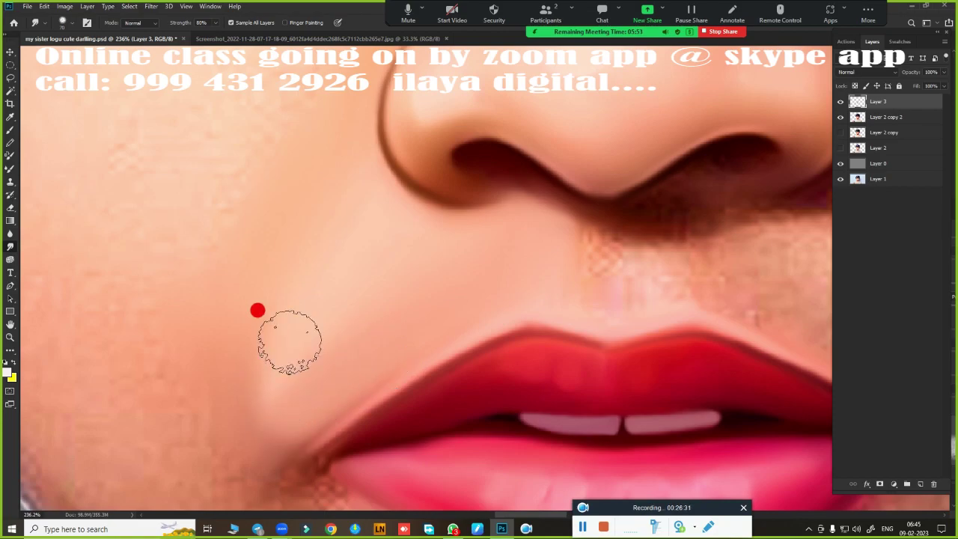
left_click_drag(290, 342, 258, 415)
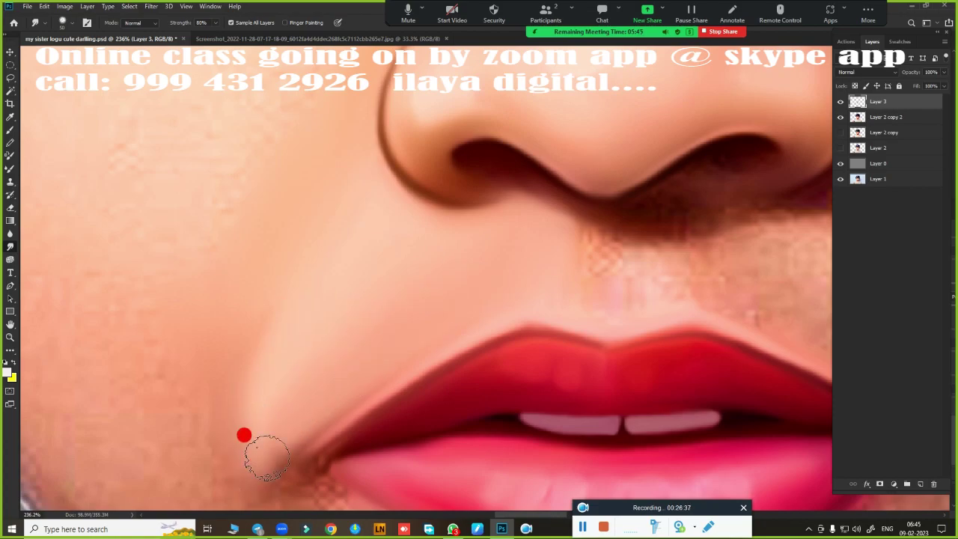
scroll(404, 340, "down", 4)
- Zoom on the left cheek and switch to the Pen tool
scroll(427, 340, "up", 1)
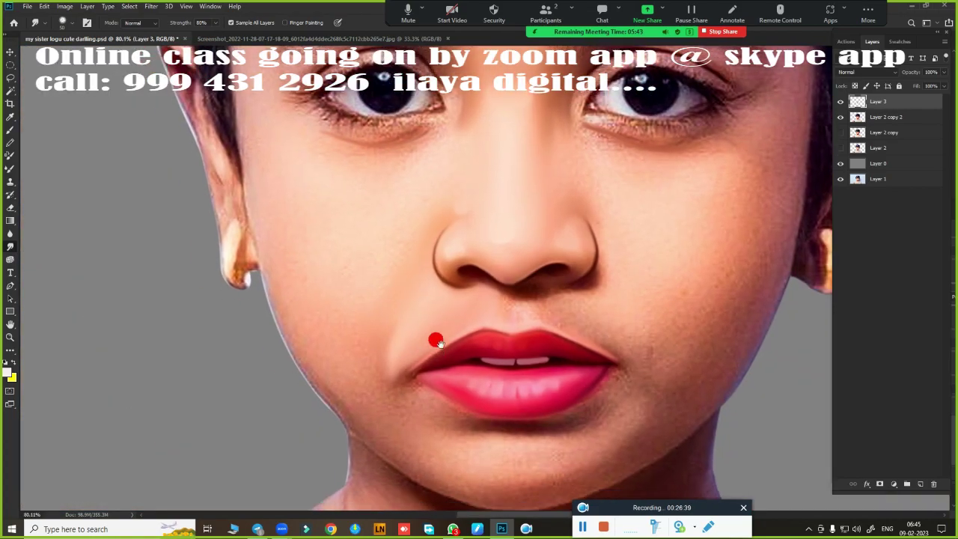
scroll(426, 300, "up", 2)
scroll(445, 273, "up", 1)
scroll(449, 281, "down", 1)
key("e")
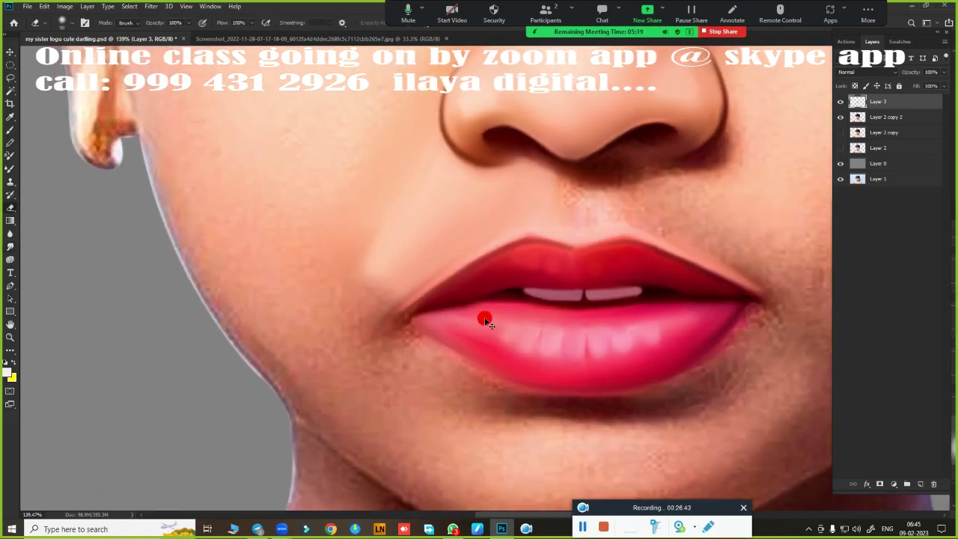
scroll(429, 333, "down", 4)
scroll(489, 359, "up", 3)
scroll(455, 389, "up", 2)
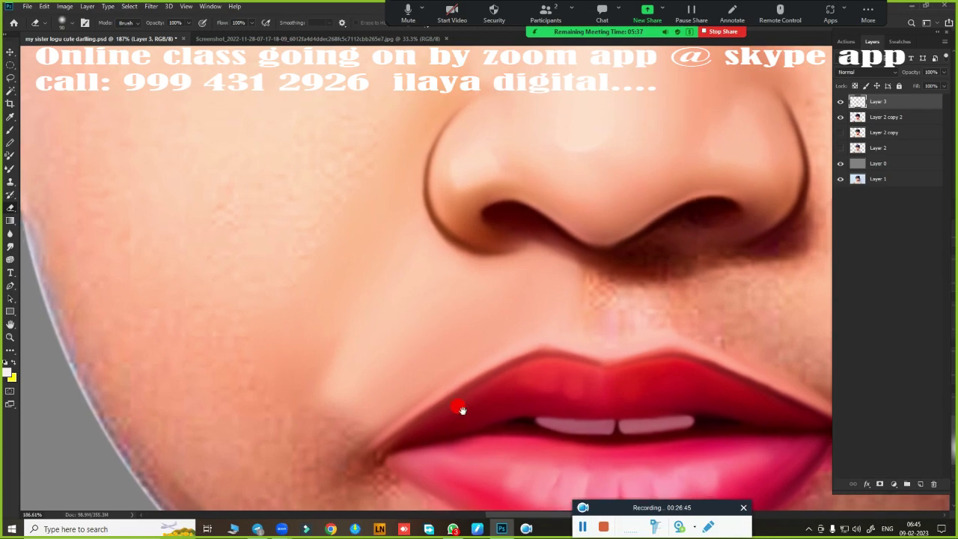
key("p")
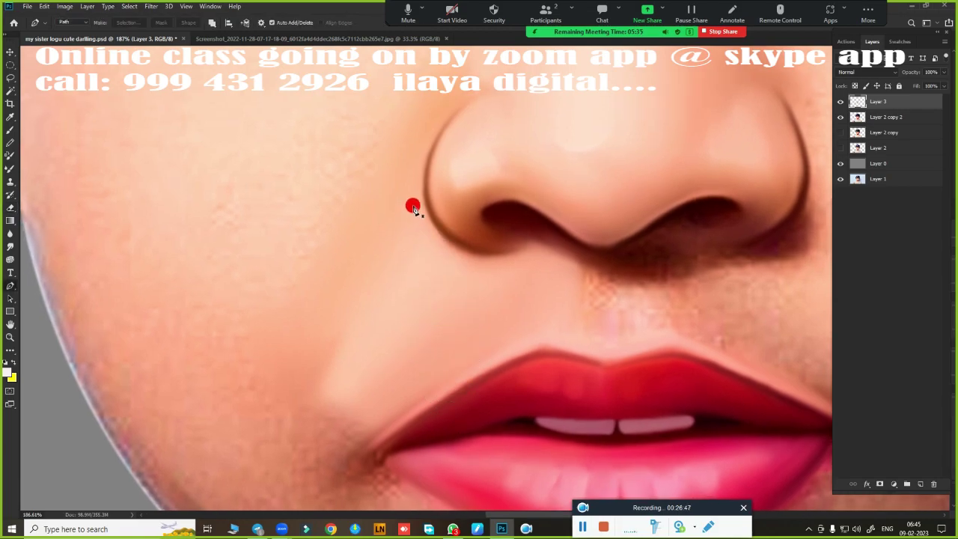
scroll(414, 260, "down", 5)
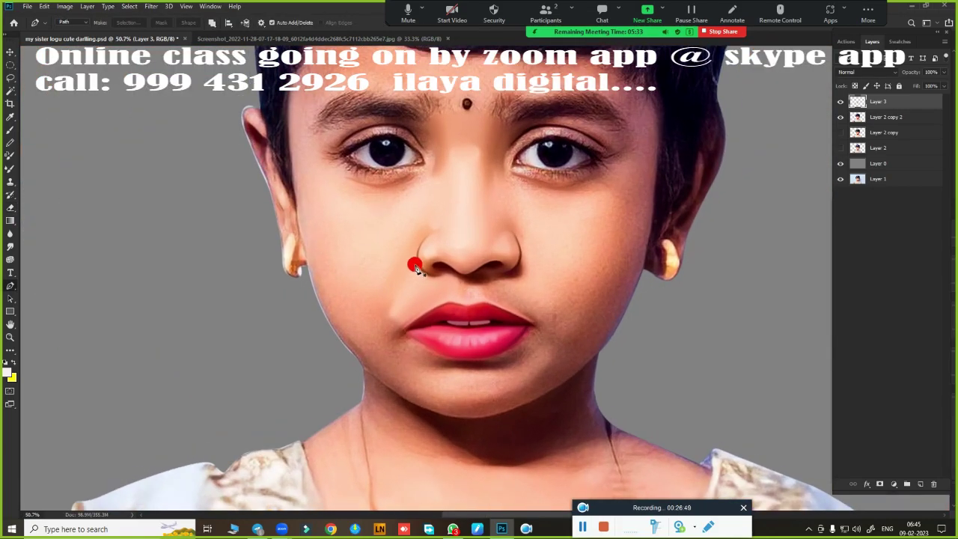
- Trace a path from the left nostril to the chin and back along the lip, then load it as a selection
left_click(414, 264)
scroll(536, 339, "up", 2)
left_click(374, 411)
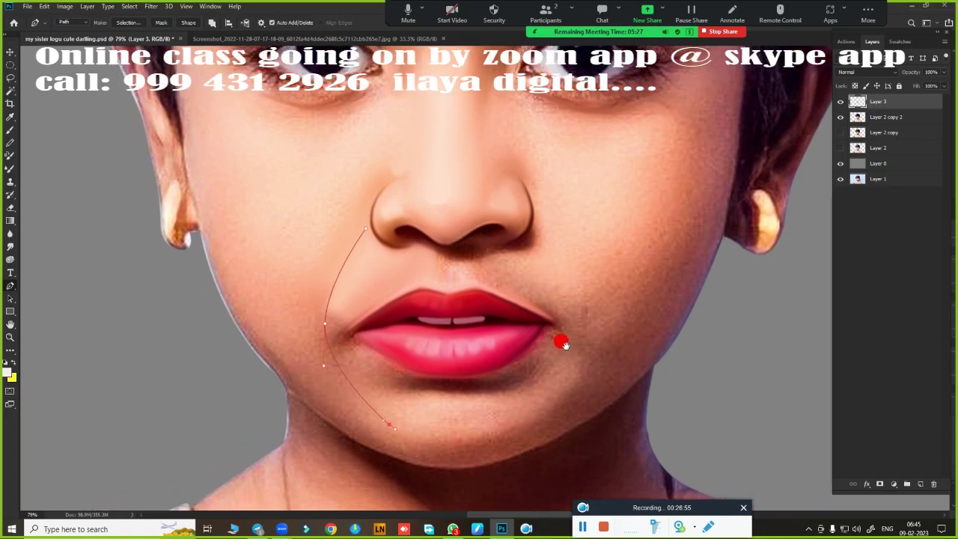
scroll(558, 299, "up", 1)
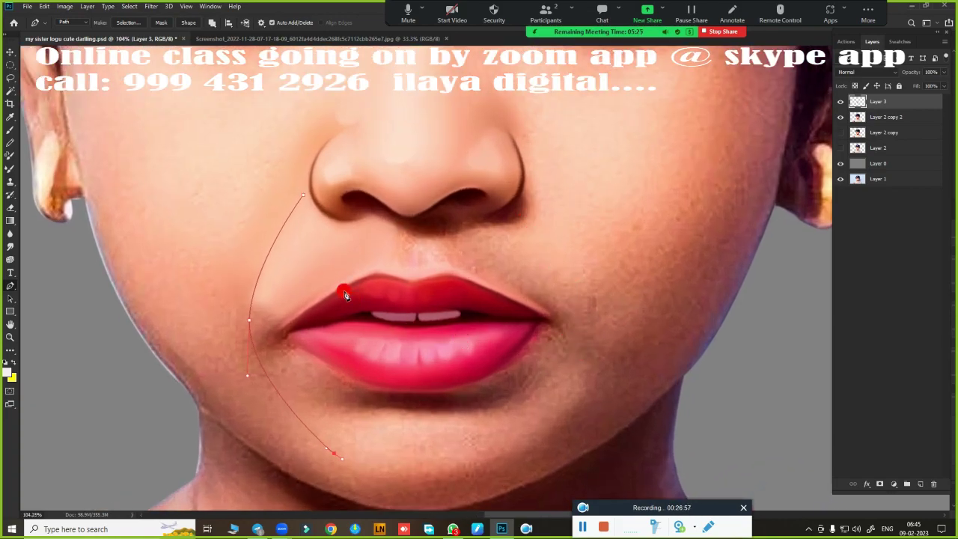
left_click_drag(373, 319, 384, 320)
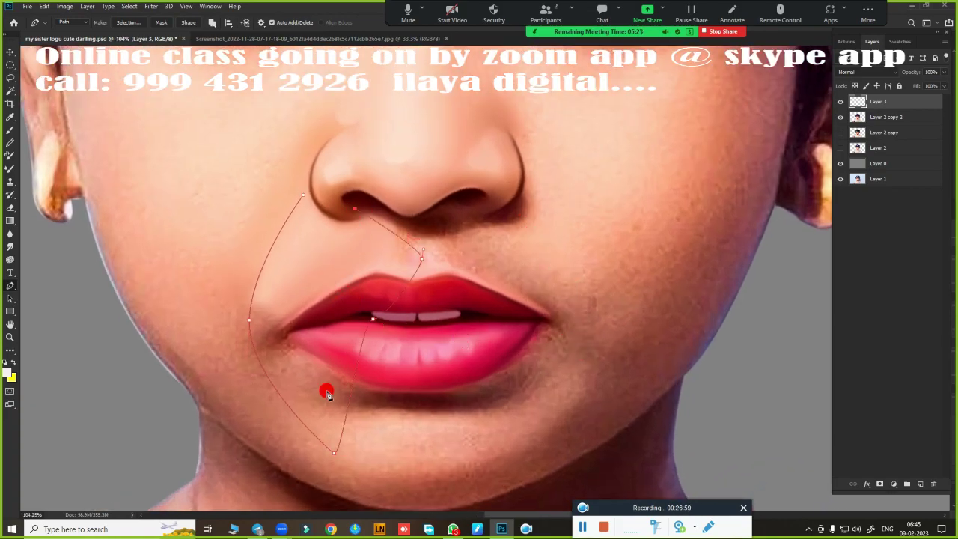
key("ctrl+Return")
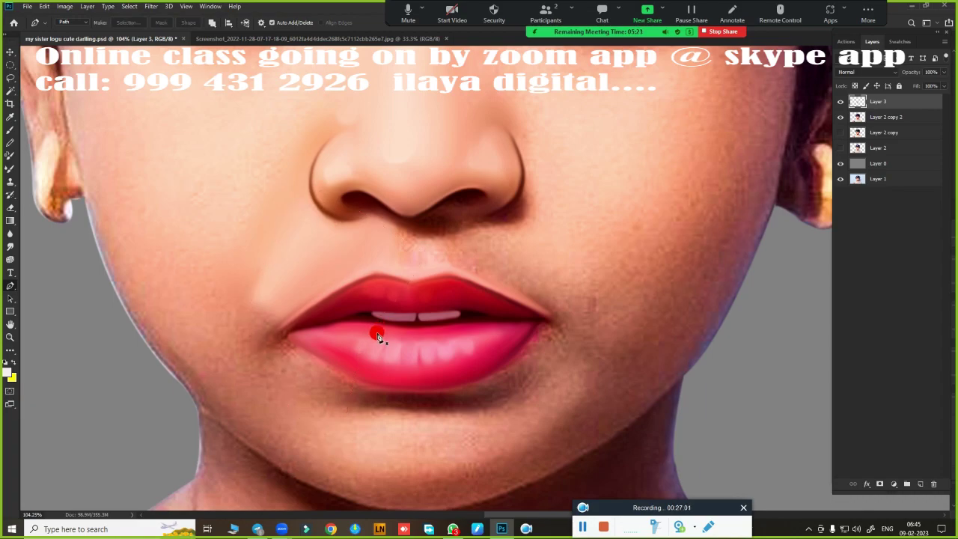
scroll(299, 322, "up", 3)
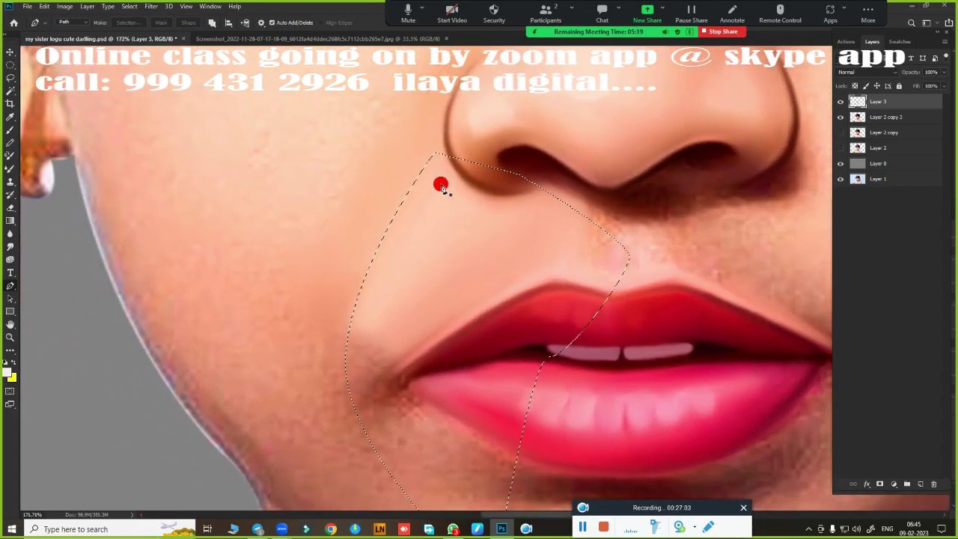
- Deselect, then smudge the light edge beside the left lip corner at 80% strength
key("r")
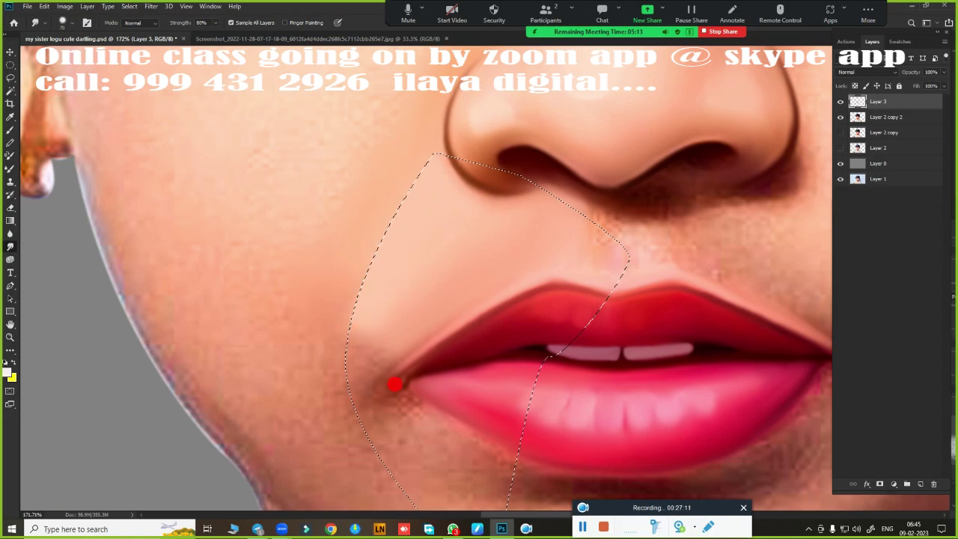
key("ctrl+d")
scroll(415, 427, "down", 5)
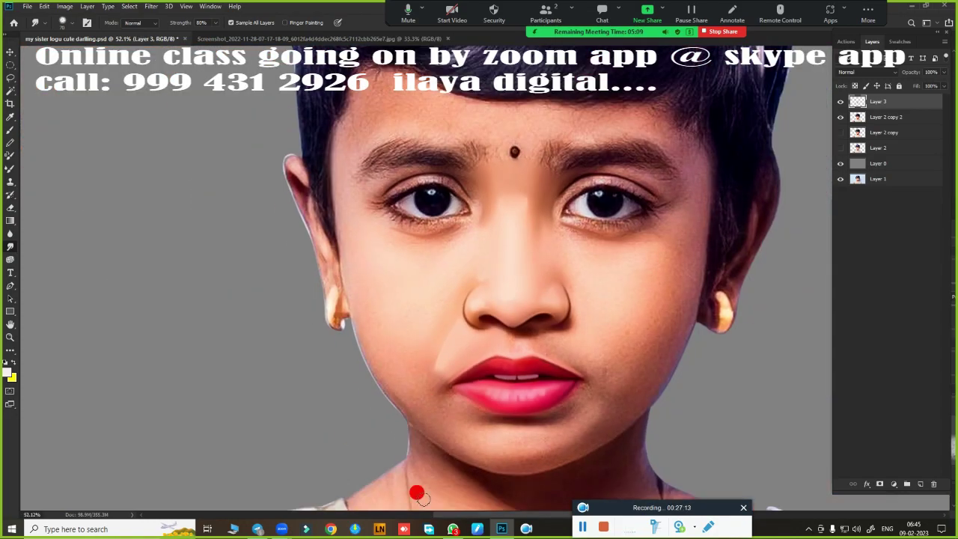
scroll(495, 380, "up", 5)
scroll(526, 397, "up", 3)
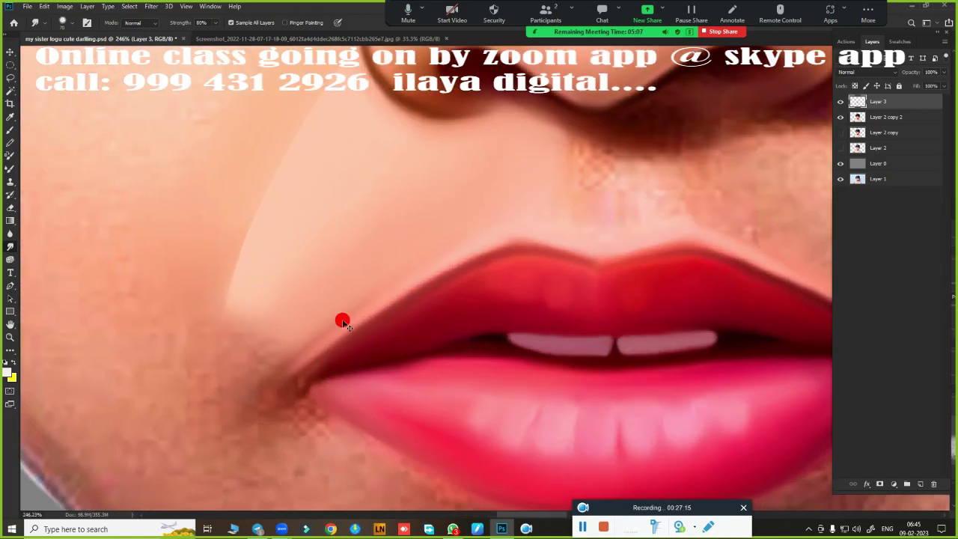
scroll(342, 321, "down", 1)
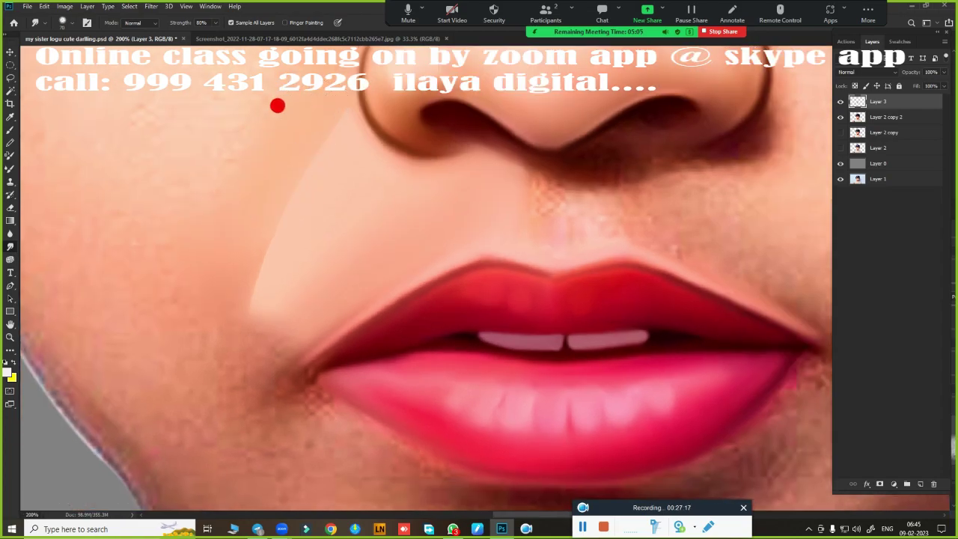
left_click_drag(225, 349, 253, 315)
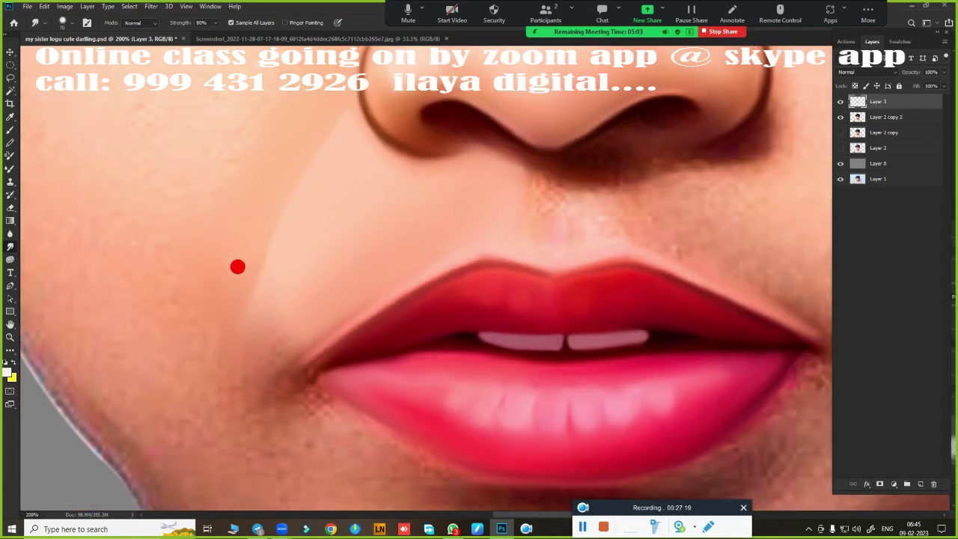
left_click_drag(238, 266, 239, 329)
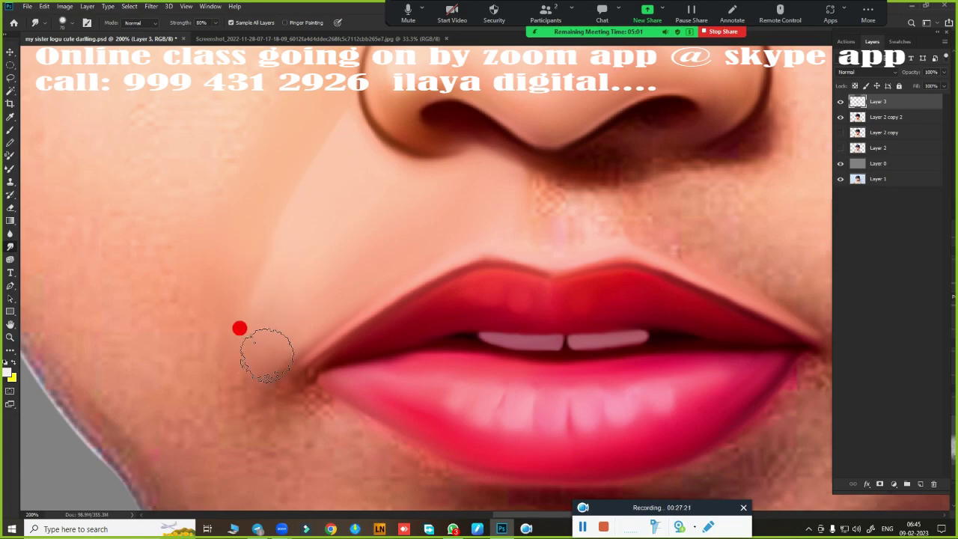
mouse_move(205, 376)
left_mouse_down()
mouse_move(278, 396)
mouse_move(248, 333)
mouse_move(238, 378)
left_mouse_up()
mouse_move(281, 404)
left_mouse_down()
mouse_move(267, 312)
mouse_move(214, 338)
mouse_move(128, 295)
mouse_move(154, 265)
mouse_move(168, 287)
left_mouse_up()
- Switch to the Pen tool and start a curved path beside the right nostril
scroll(209, 337, "down", 3)
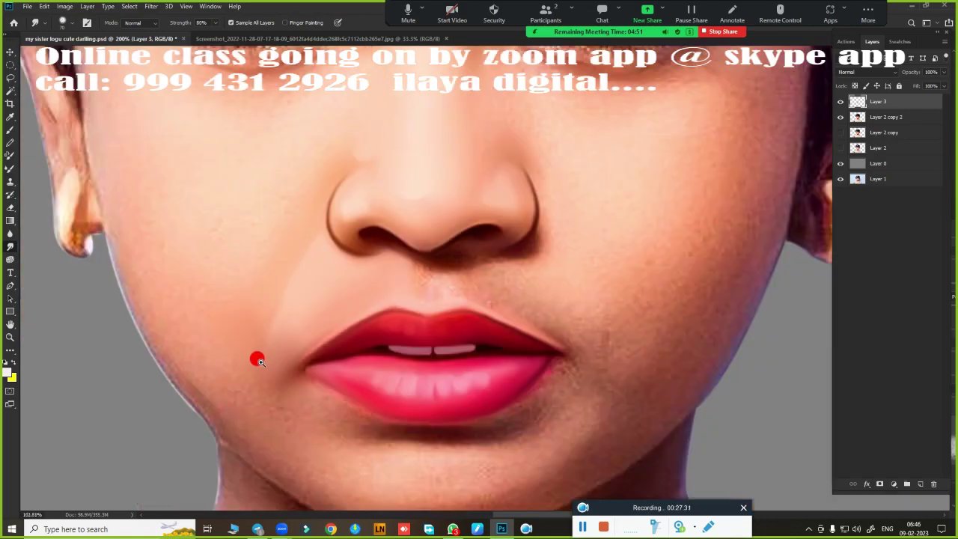
scroll(459, 336, "up", 3)
scroll(471, 321, "up", 3)
scroll(509, 314, "down", 2)
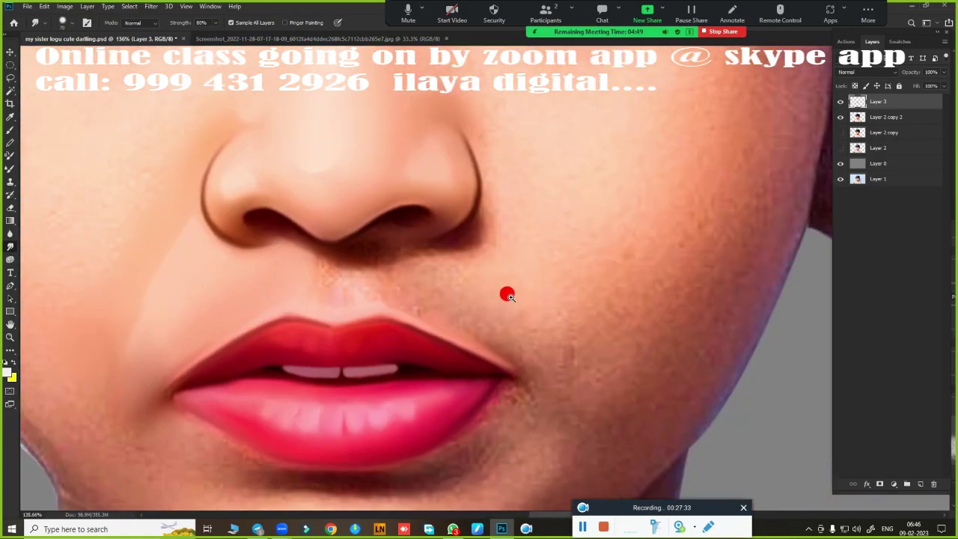
key("p")
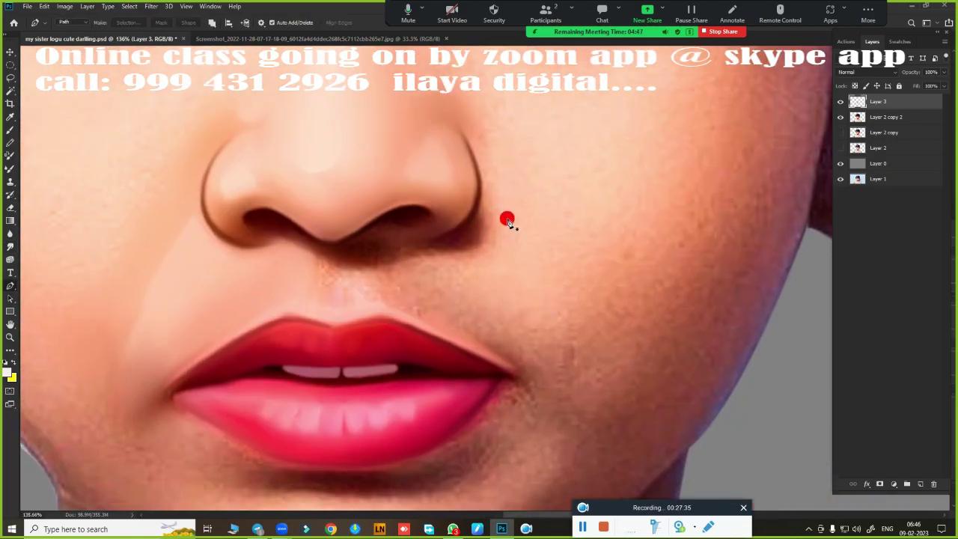
scroll(532, 283, "down", 2)
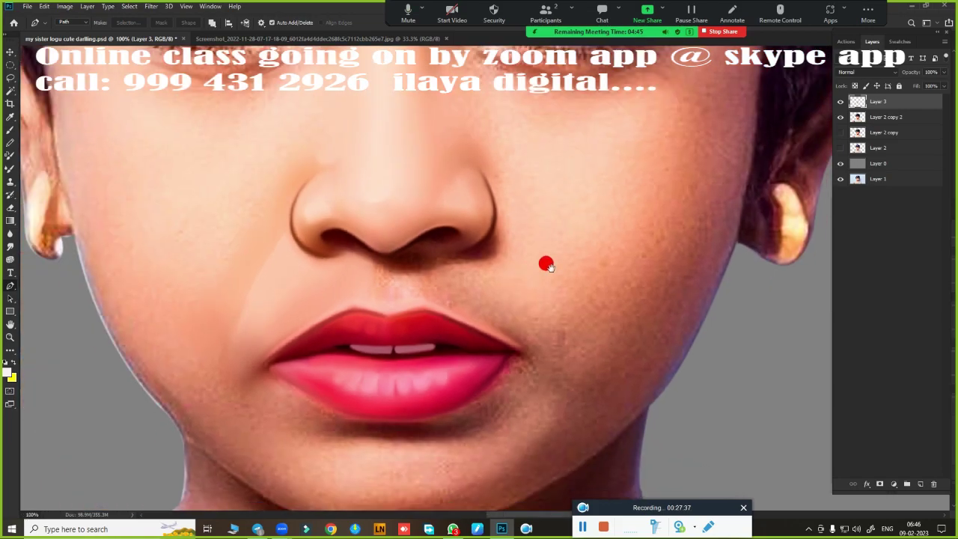
scroll(545, 263, "up", 1)
left_click(547, 203)
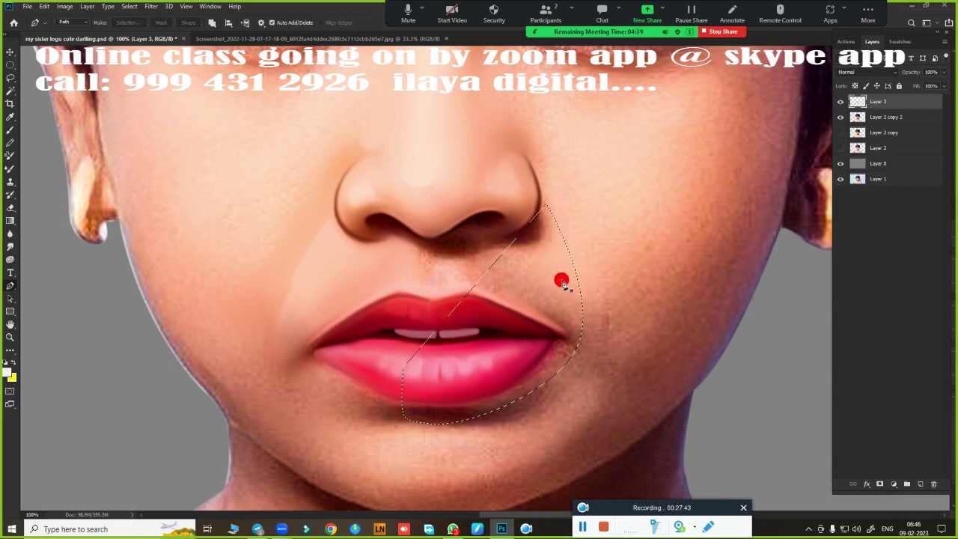
scroll(598, 307, "up", 2)
scroll(581, 313, "up", 1)
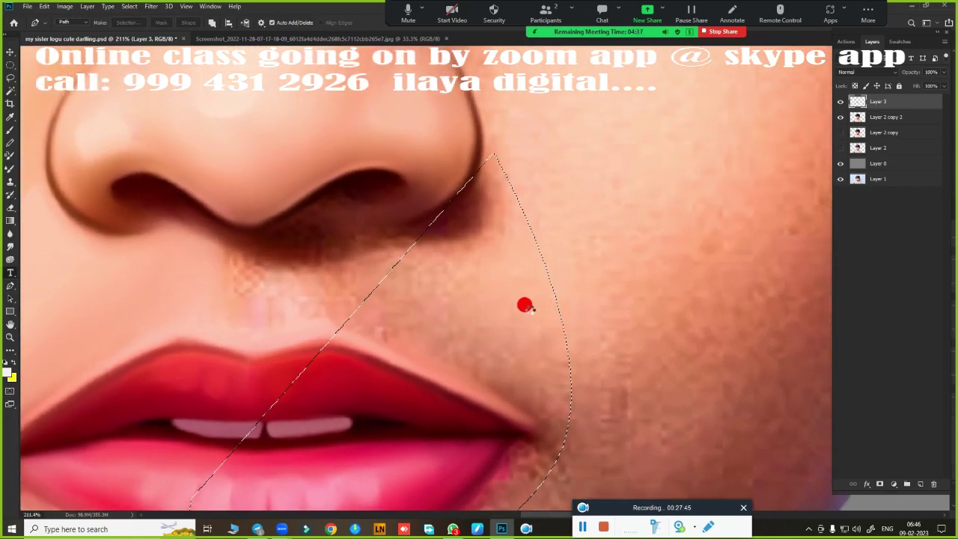
- Smudge a pale streak down the right cheek's curved edge, then hide the selection outline
key("r")
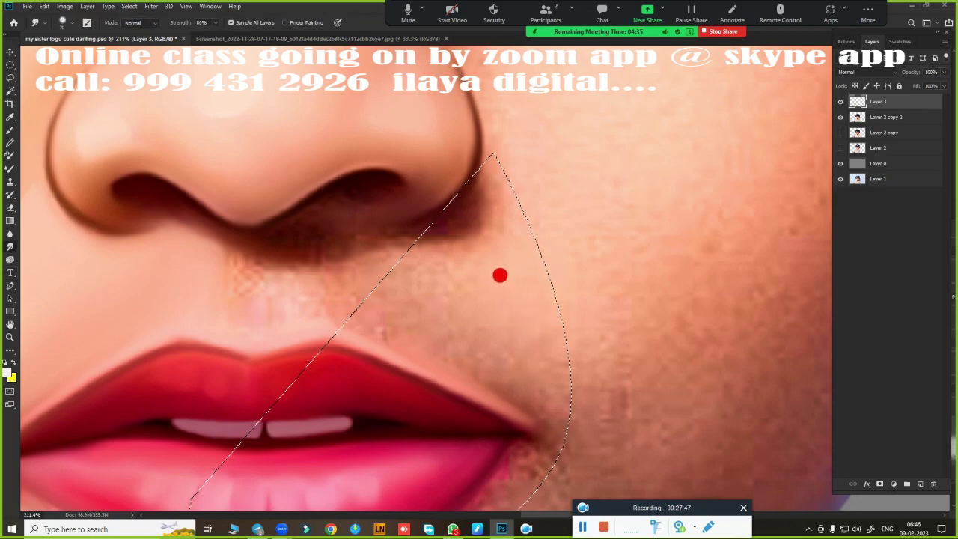
mouse_move(536, 302)
left_mouse_down()
mouse_move(530, 212)
mouse_move(526, 281)
mouse_move(548, 319)
mouse_move(526, 293)
mouse_move(547, 331)
left_mouse_up()
mouse_move(568, 255)
left_mouse_down()
mouse_move(535, 175)
mouse_move(594, 338)
left_mouse_up()
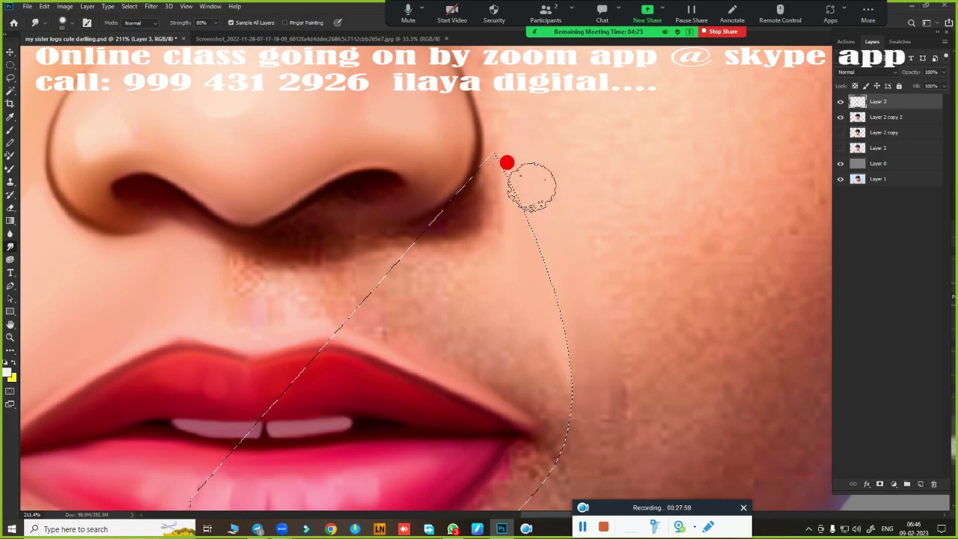
mouse_move(507, 162)
left_mouse_down()
mouse_move(488, 165)
mouse_move(543, 387)
mouse_move(579, 417)
mouse_move(549, 386)
left_mouse_up()
key("ctrl+h")
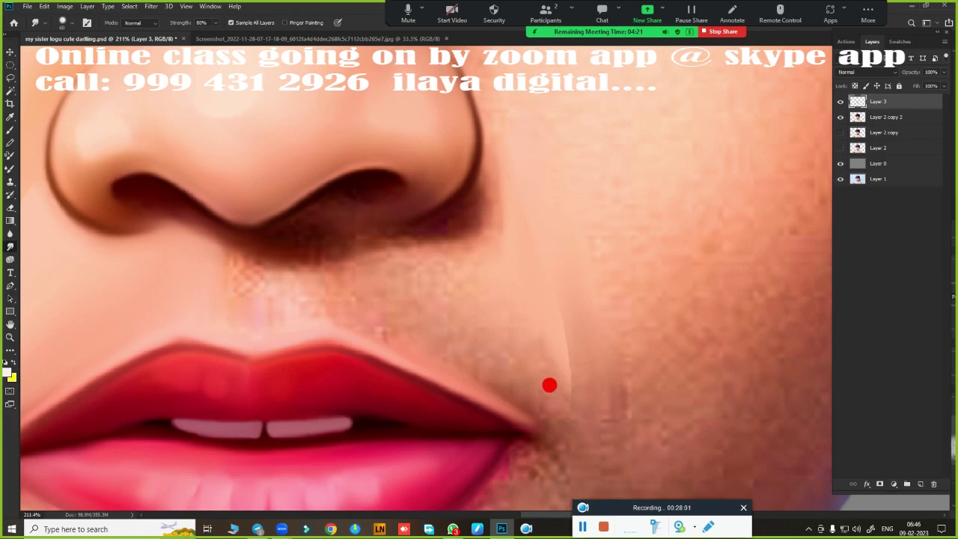
scroll(549, 386, "down", 5)
scroll(589, 355, "up", 2)
scroll(568, 239, "up", 2)
- Smudge away the dark outline around the right nostril
scroll(569, 276, "up", 3)
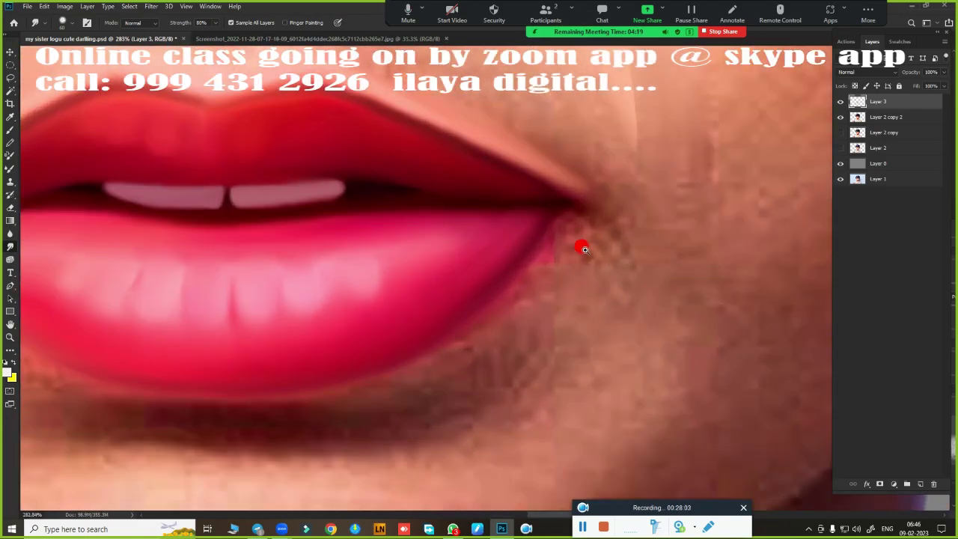
mouse_move(584, 249)
left_mouse_down()
mouse_move(604, 464)
mouse_move(573, 376)
mouse_move(607, 424)
mouse_move(505, 336)
left_mouse_up()
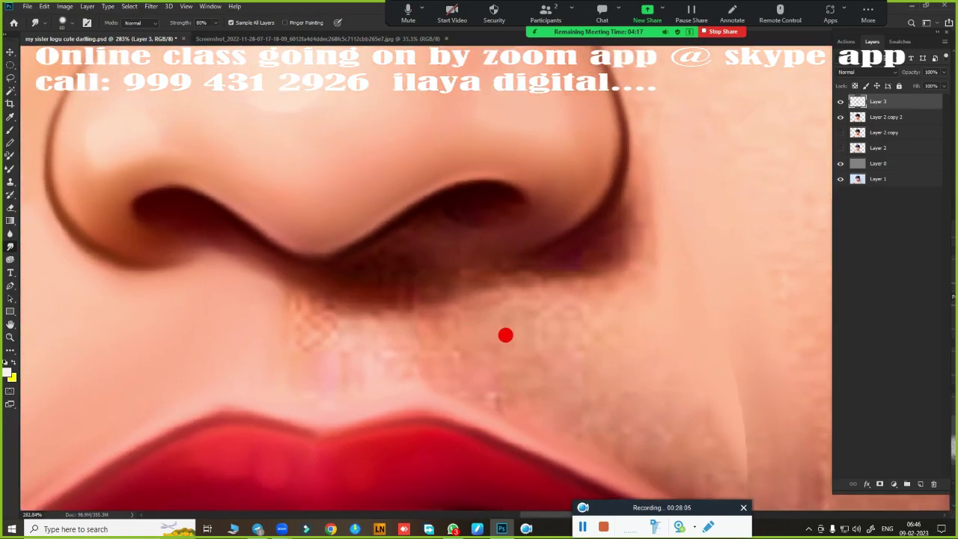
mouse_move(623, 232)
left_mouse_down()
mouse_move(609, 231)
mouse_move(624, 226)
mouse_move(648, 149)
mouse_move(637, 96)
mouse_move(636, 105)
left_mouse_up()
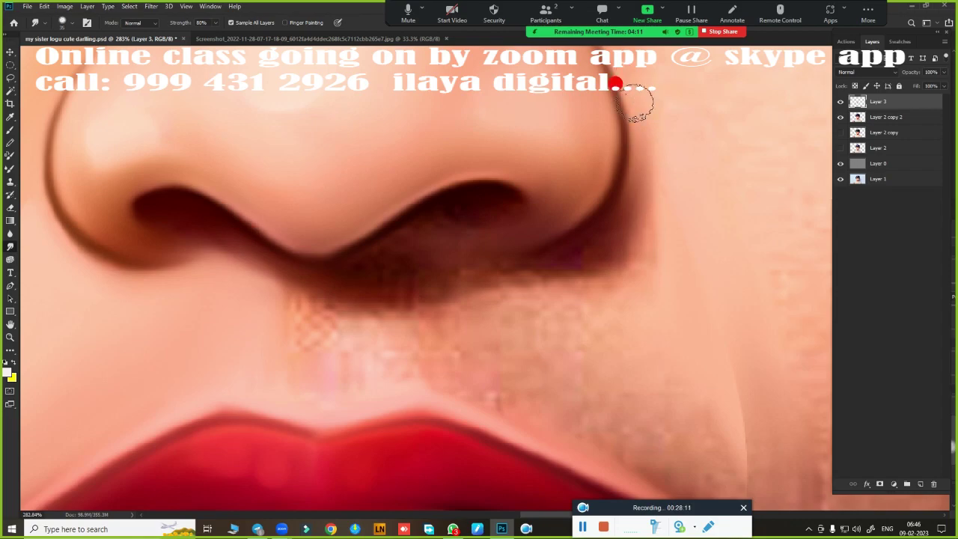
left_click_drag(603, 214, 571, 227)
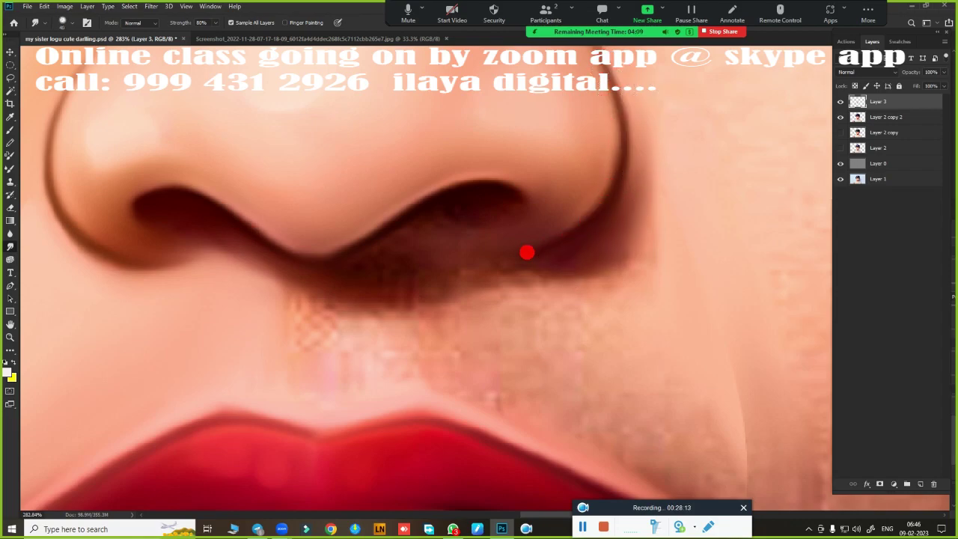
mouse_move(527, 252)
left_mouse_down()
mouse_move(541, 223)
mouse_move(541, 237)
mouse_move(469, 254)
mouse_move(631, 219)
mouse_move(640, 116)
mouse_move(649, 161)
left_mouse_up()
mouse_move(595, 188)
left_mouse_down()
mouse_move(479, 263)
mouse_move(636, 241)
mouse_move(631, 258)
left_mouse_up()
- Blend the shadow and speckled skin below the nostril, then fit the image on screen
mouse_move(589, 236)
left_mouse_down()
mouse_move(557, 247)
mouse_move(415, 205)
mouse_move(482, 185)
mouse_move(444, 187)
mouse_move(297, 259)
mouse_move(352, 234)
mouse_move(415, 230)
left_mouse_up()
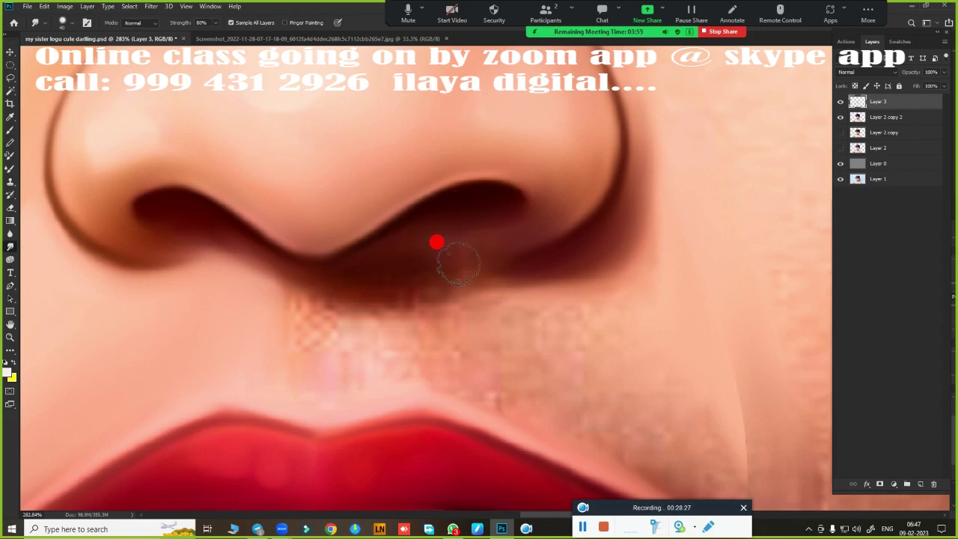
mouse_move(458, 262)
left_mouse_down()
mouse_move(392, 279)
mouse_move(453, 257)
mouse_move(441, 252)
mouse_move(455, 292)
mouse_move(321, 336)
mouse_move(304, 302)
mouse_move(280, 329)
mouse_move(280, 289)
mouse_move(324, 284)
mouse_move(342, 334)
mouse_move(344, 321)
mouse_move(304, 357)
mouse_move(273, 308)
mouse_move(267, 344)
mouse_move(382, 289)
mouse_move(400, 290)
mouse_move(395, 317)
mouse_move(396, 289)
mouse_move(412, 293)
mouse_move(464, 267)
mouse_move(398, 291)
mouse_move(337, 276)
mouse_move(357, 355)
mouse_move(572, 405)
mouse_move(447, 276)
mouse_move(411, 297)
mouse_move(590, 402)
mouse_move(580, 370)
mouse_move(594, 357)
mouse_move(469, 242)
left_mouse_up()
mouse_move(538, 243)
left_mouse_down()
mouse_move(454, 271)
mouse_move(568, 190)
mouse_move(500, 235)
mouse_move(537, 220)
mouse_move(438, 252)
mouse_move(399, 244)
mouse_move(479, 239)
mouse_move(412, 274)
mouse_move(428, 268)
mouse_move(459, 328)
mouse_move(532, 319)
mouse_move(584, 332)
mouse_move(605, 387)
mouse_move(603, 373)
mouse_move(635, 400)
mouse_move(644, 437)
mouse_move(618, 351)
mouse_move(580, 324)
mouse_move(641, 367)
mouse_move(658, 412)
mouse_move(579, 206)
left_mouse_up()
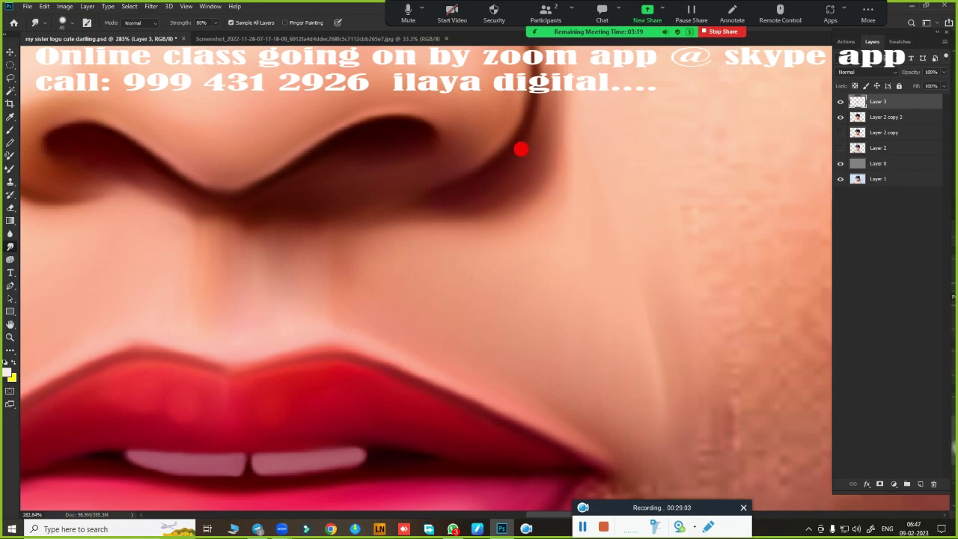
left_click_drag(487, 172, 281, 194)
mouse_move(239, 270)
left_mouse_down()
mouse_move(227, 269)
mouse_move(229, 220)
mouse_move(227, 247)
mouse_move(321, 313)
mouse_move(248, 272)
mouse_move(254, 212)
mouse_move(210, 269)
mouse_move(225, 220)
mouse_move(229, 276)
mouse_move(394, 364)
mouse_move(415, 340)
left_mouse_up()
key("ctrl+0")
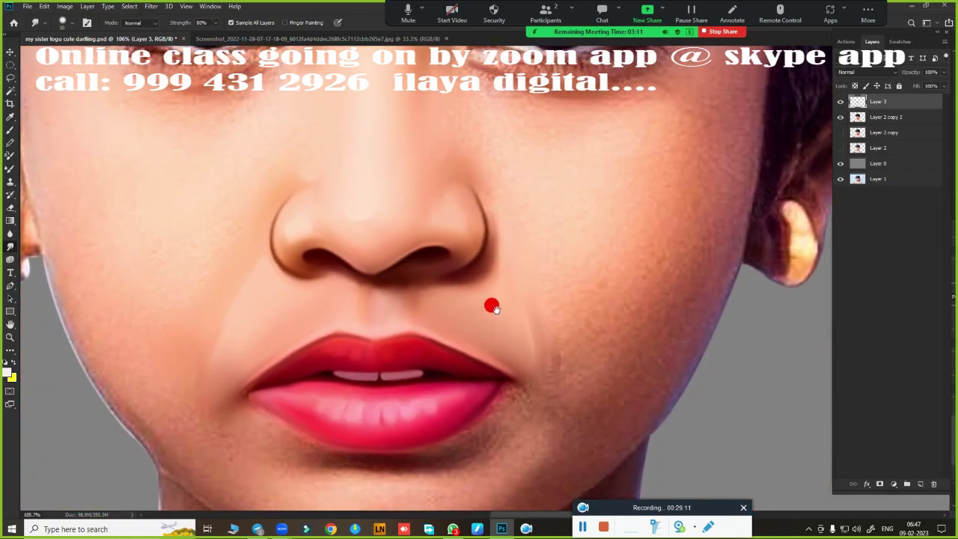
- Pan and zoom the view to frame the lips and chin
left_click_drag(491, 304, 404, 305)
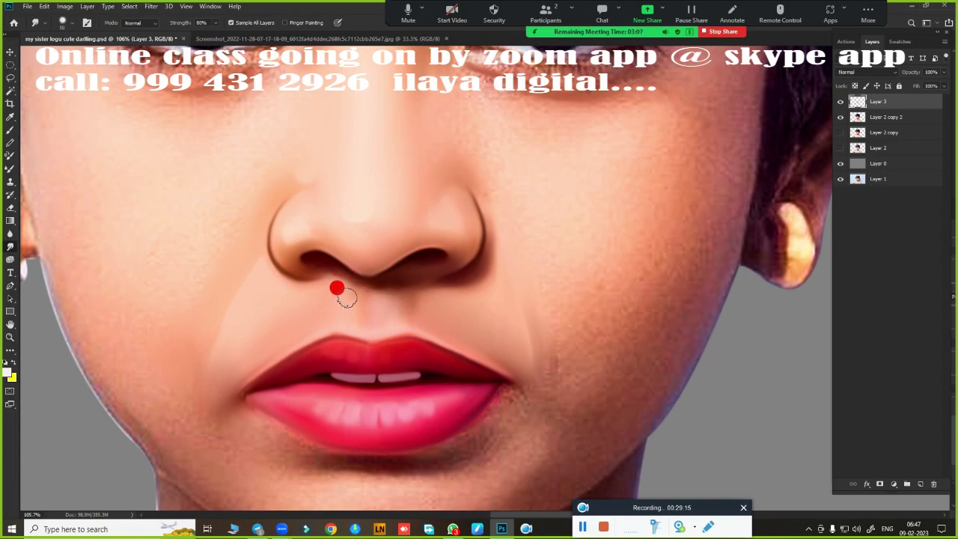
scroll(556, 363, "down", 2)
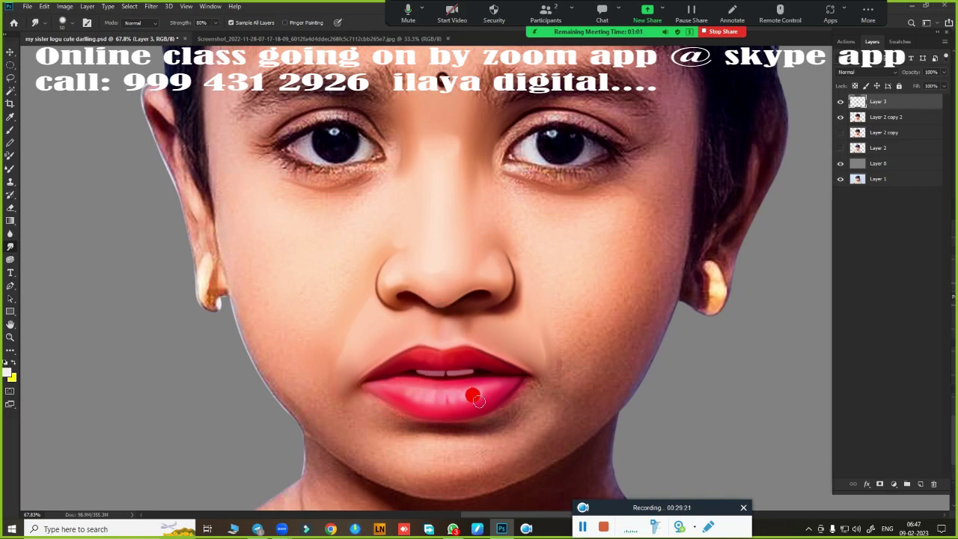
scroll(479, 415, "up", 2)
scroll(511, 432, "up", 2)
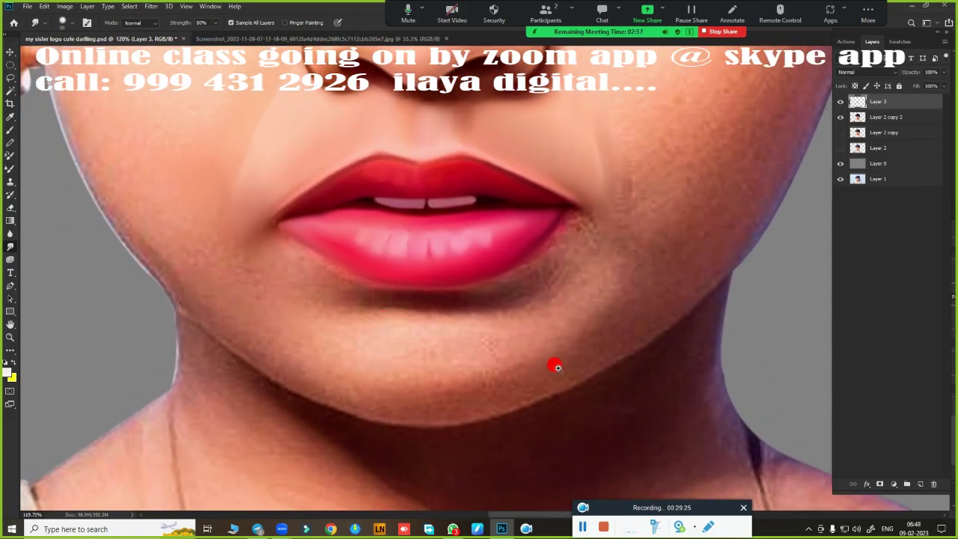
scroll(558, 367, "up", 1)
scroll(580, 379, "down", 1)
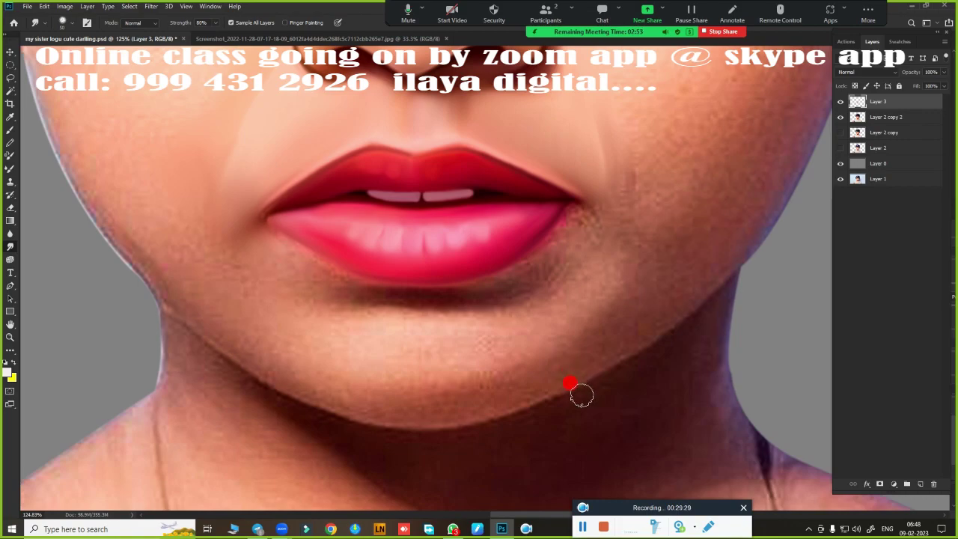
- Trace a Pen path along the jawline and back under the lower lip, loading it as a selection
key("p")
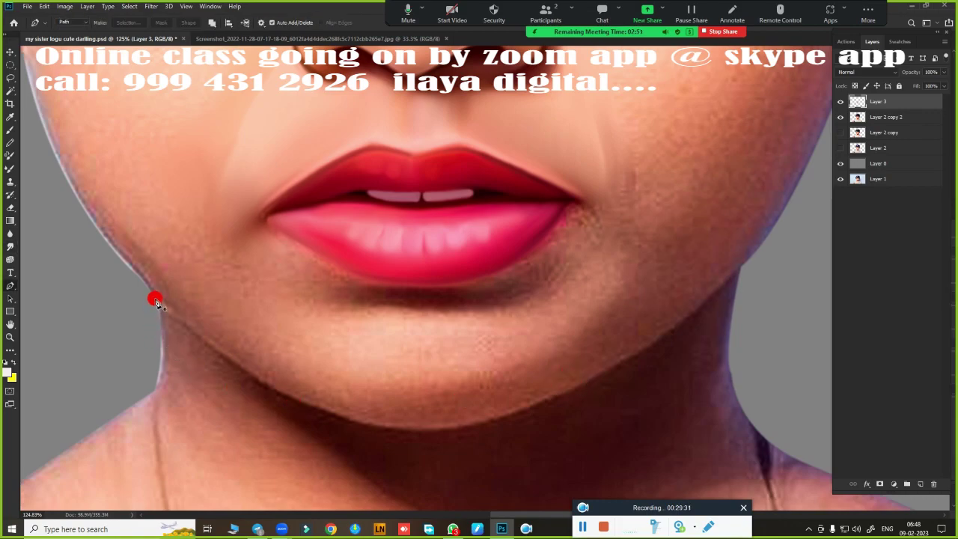
left_click(154, 298)
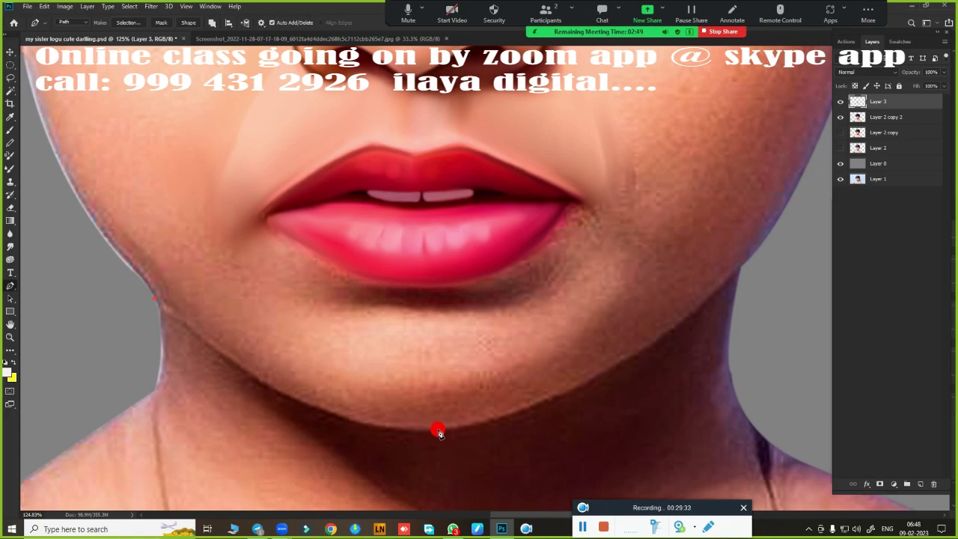
left_click_drag(513, 415, 569, 408)
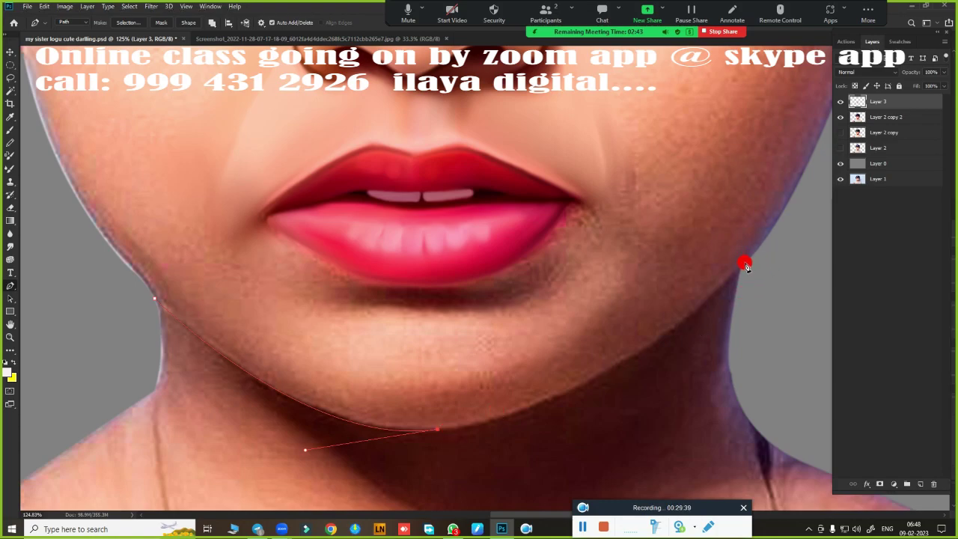
mouse_move(803, 192)
left_mouse_down()
mouse_move(826, 138)
mouse_move(869, 118)
left_mouse_up()
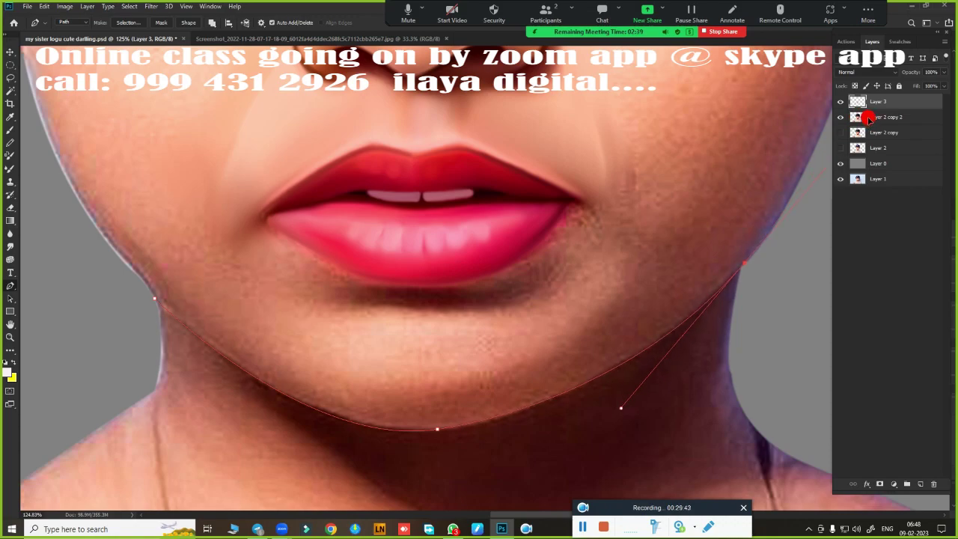
left_click_drag(767, 151, 773, 150)
scroll(567, 246, "up", 3)
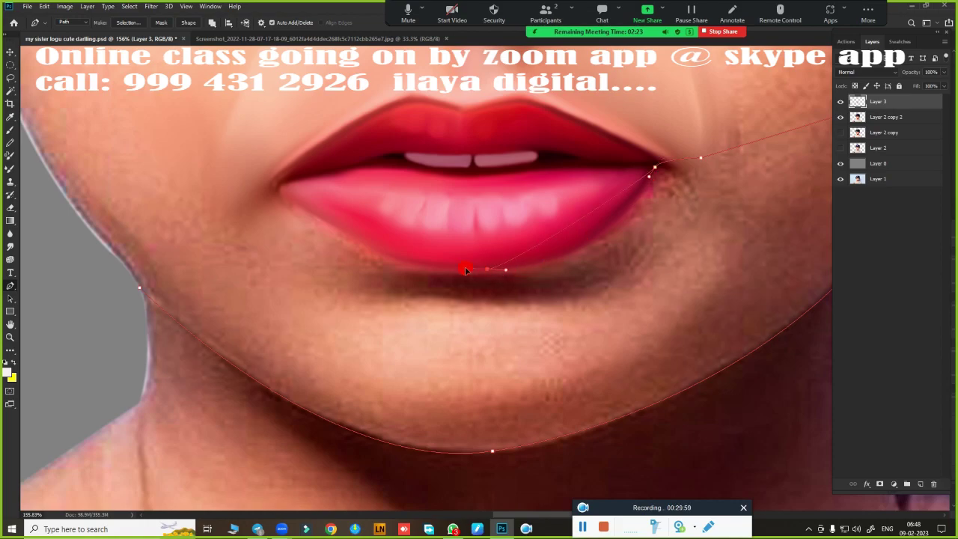
mouse_move(465, 270)
left_mouse_down()
mouse_move(397, 265)
mouse_move(364, 267)
mouse_move(360, 277)
left_mouse_up()
left_click(283, 186)
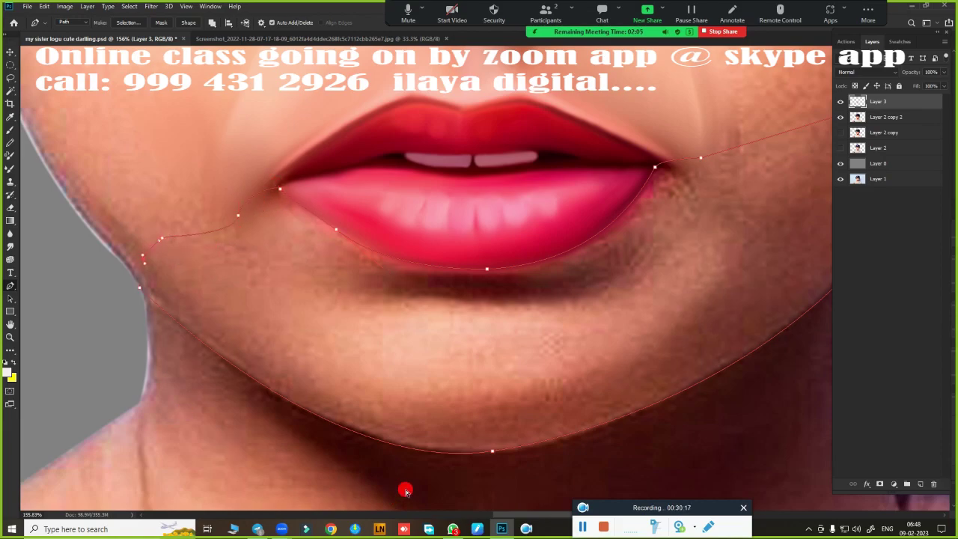
key("ctrl+Return")
scroll(401, 419, "right", 2)
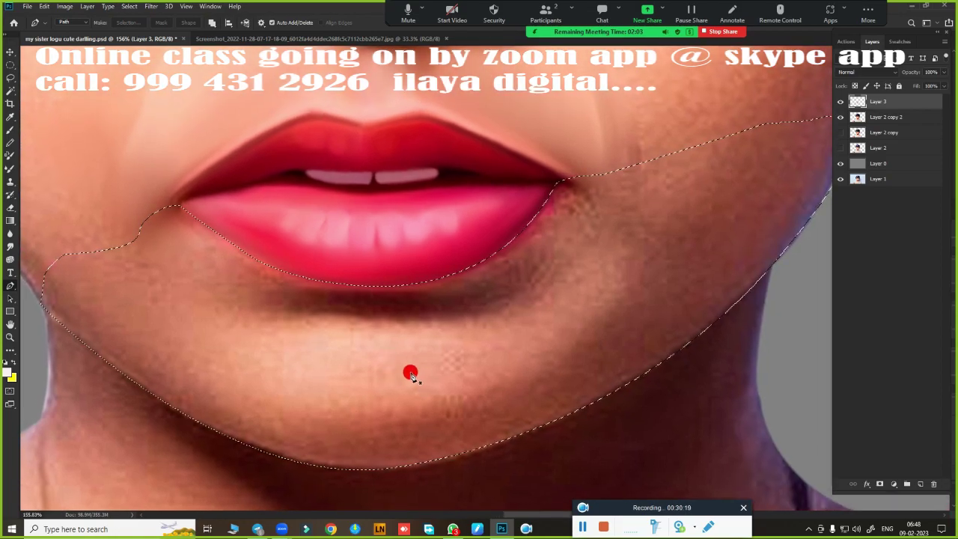
- Switch to the Smudge tool and blend the skin along the right jaw edge
scroll(404, 364, "down", 2)
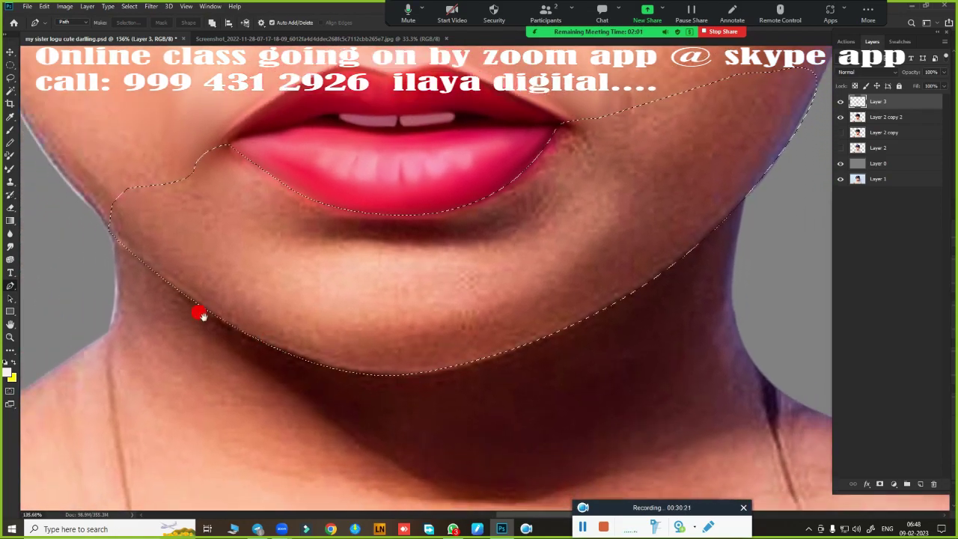
key("shift+r")
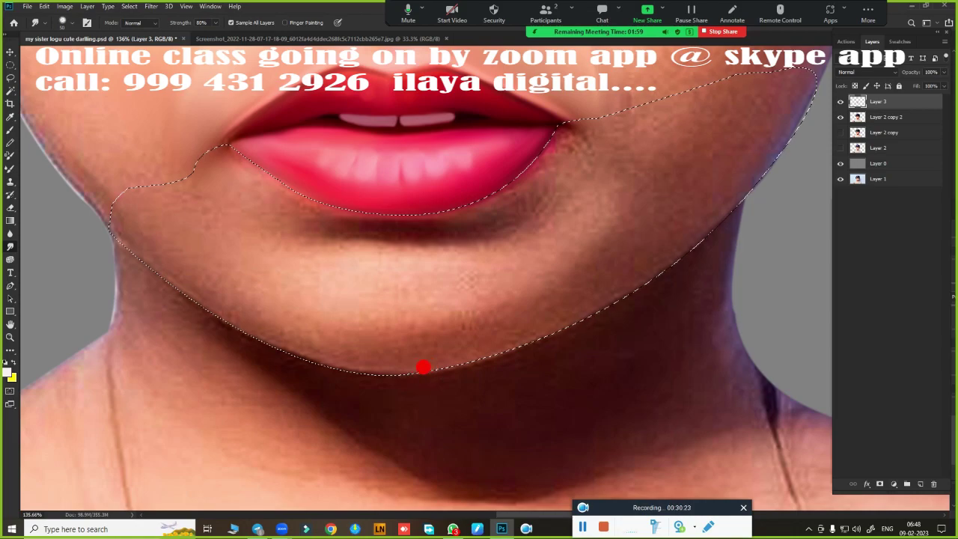
mouse_move(748, 160)
left_mouse_down()
mouse_move(791, 103)
mouse_move(737, 182)
left_mouse_up()
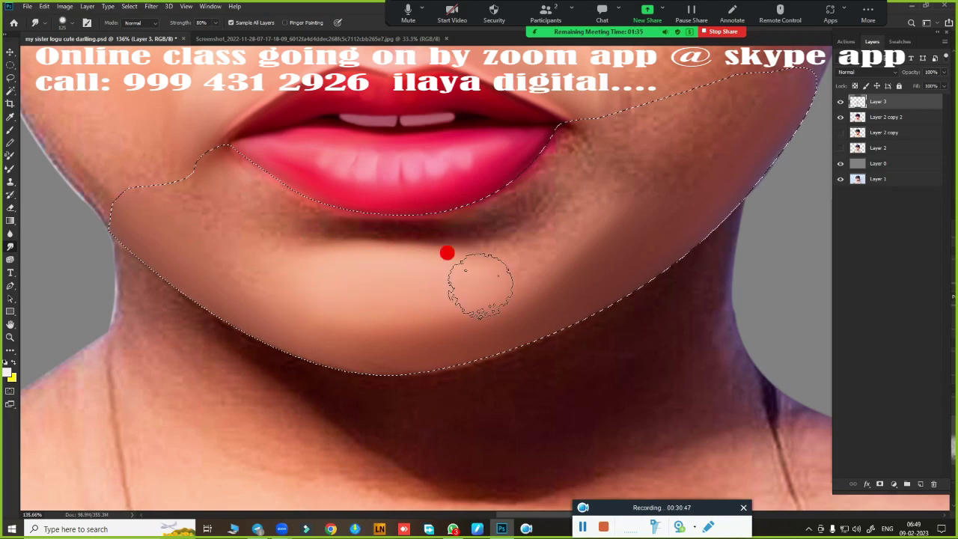
scroll(501, 301, "up", 1)
scroll(524, 378, "up", 1)
key("ctrl+shift+d")
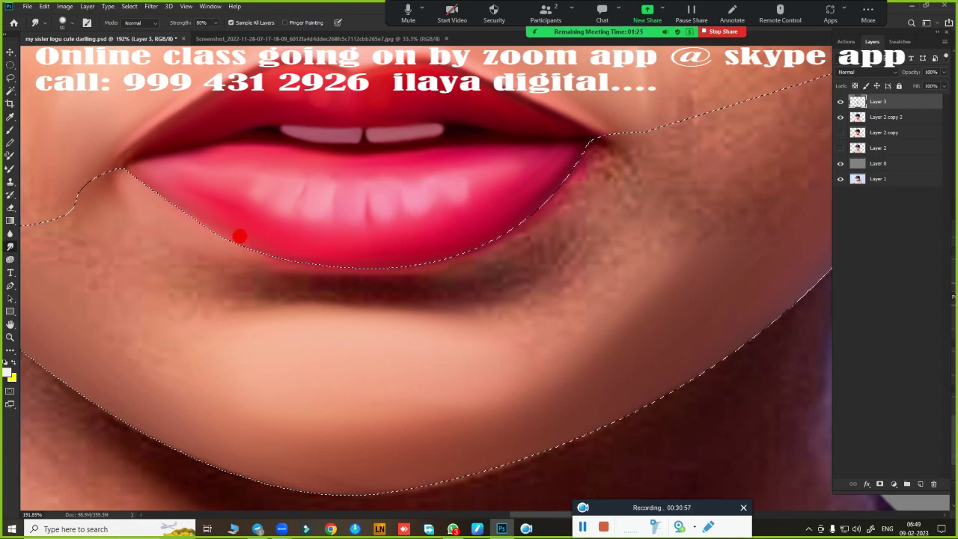
- Smudge along the lower-lip edge and below both lip corners to soften the shadow
left_click_drag(217, 251, 270, 256)
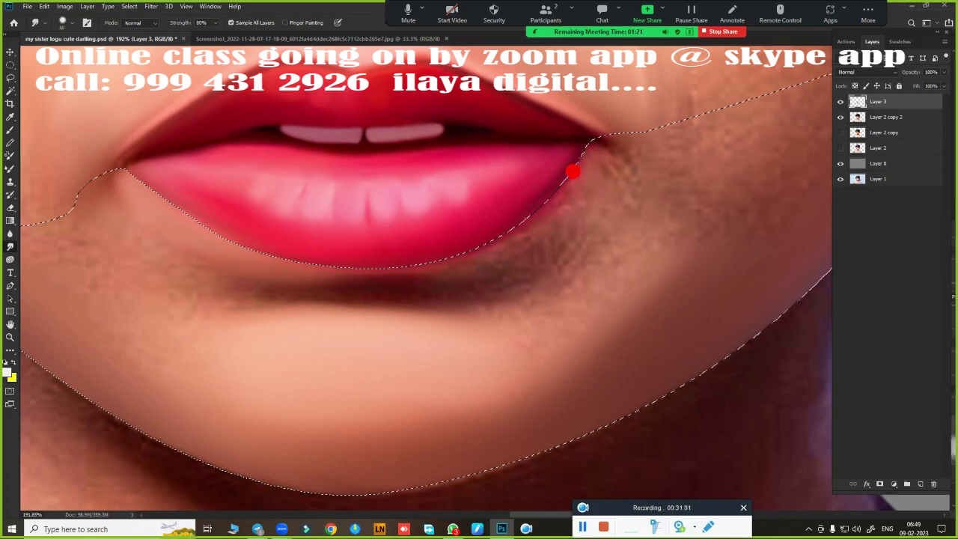
mouse_move(573, 172)
left_mouse_down()
mouse_move(581, 160)
mouse_move(570, 144)
left_mouse_up()
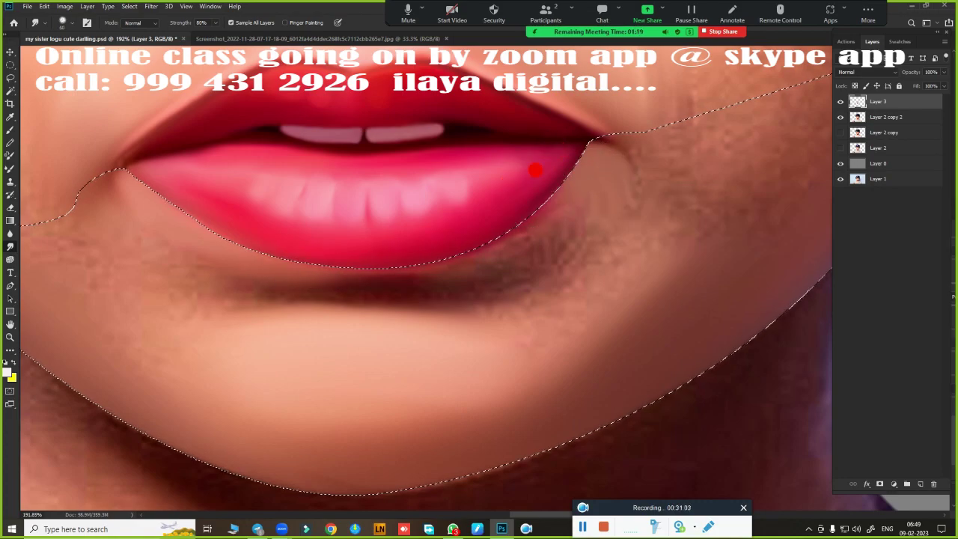
left_click_drag(456, 207, 486, 197)
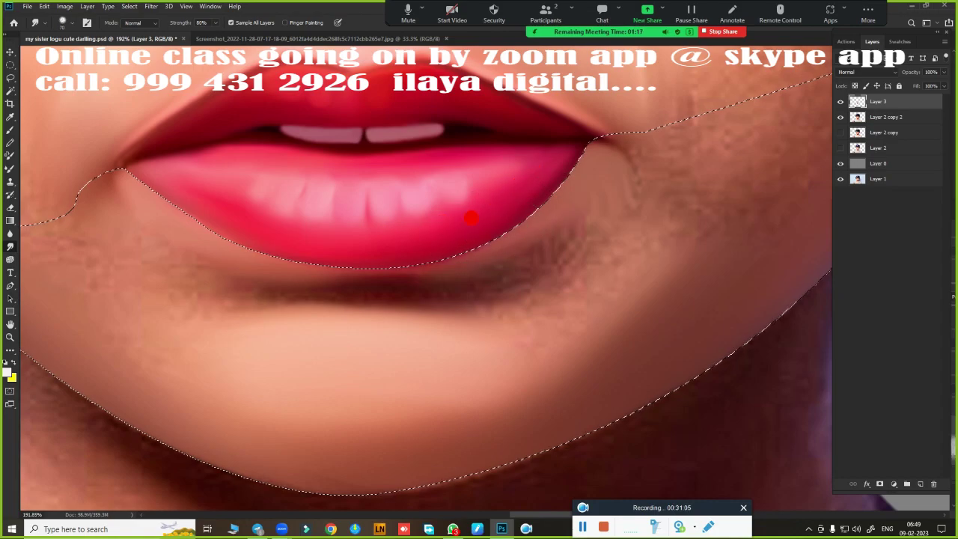
left_click_drag(459, 226, 431, 265)
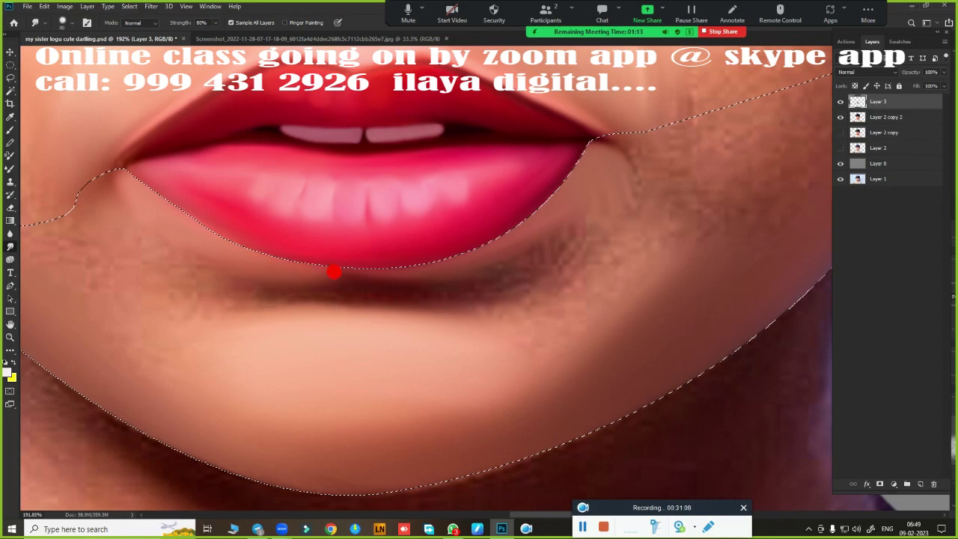
left_click_drag(334, 272, 229, 255)
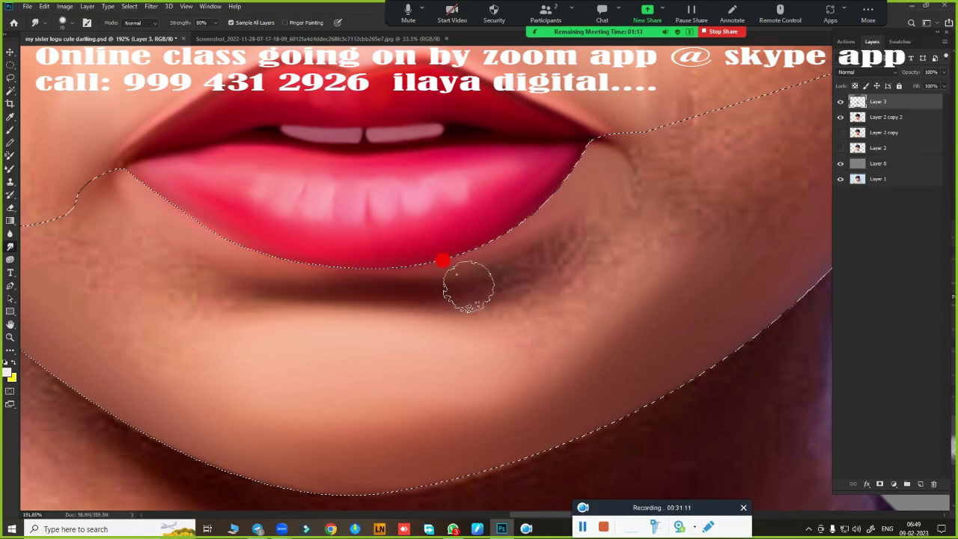
mouse_move(444, 260)
left_mouse_down()
mouse_move(466, 247)
mouse_move(216, 272)
left_mouse_up()
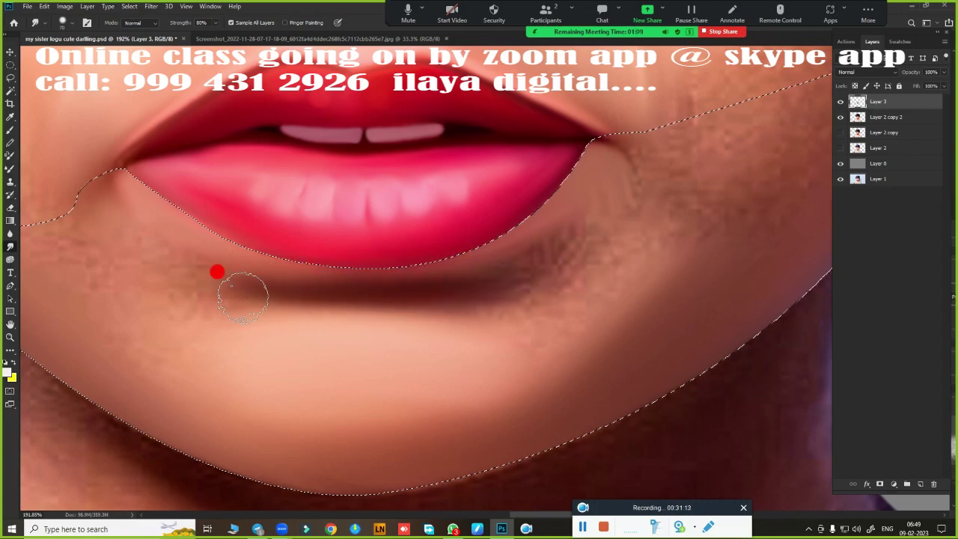
mouse_move(512, 227)
left_mouse_down()
mouse_move(467, 241)
mouse_move(556, 172)
mouse_move(547, 184)
mouse_move(513, 213)
mouse_move(552, 167)
mouse_move(471, 237)
mouse_move(496, 220)
mouse_move(471, 213)
left_mouse_up()
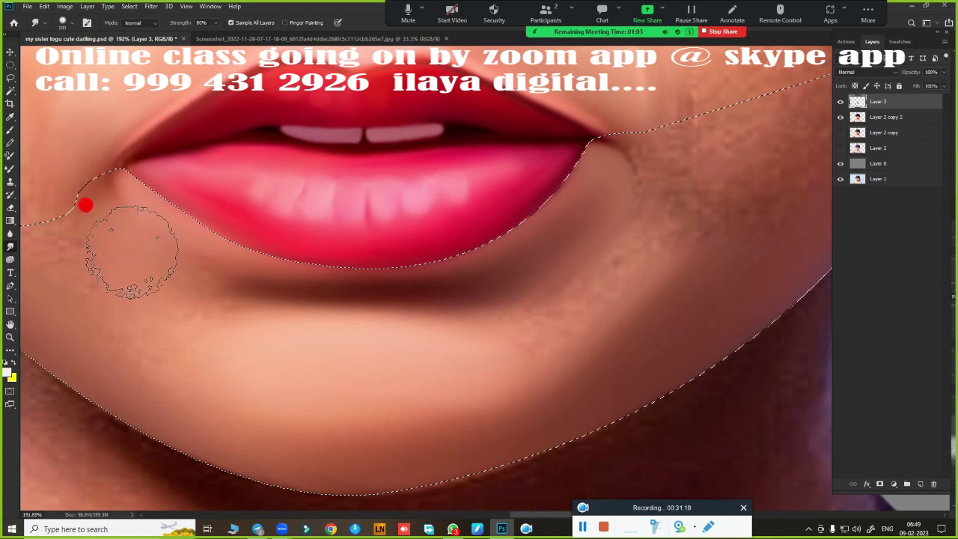
mouse_move(126, 237)
left_mouse_down()
mouse_move(93, 196)
mouse_move(136, 262)
mouse_move(213, 294)
mouse_move(197, 284)
mouse_move(110, 286)
mouse_move(122, 317)
mouse_move(272, 384)
mouse_move(292, 360)
mouse_move(575, 282)
mouse_move(615, 252)
mouse_move(641, 255)
mouse_move(545, 314)
mouse_move(321, 367)
mouse_move(396, 364)
mouse_move(260, 359)
mouse_move(300, 374)
mouse_move(587, 293)
mouse_move(641, 239)
mouse_move(638, 258)
mouse_move(571, 278)
mouse_move(611, 333)
mouse_move(481, 374)
mouse_move(379, 392)
left_mouse_up()
scroll(493, 395, "down", 3)
scroll(468, 352, "down", 2)
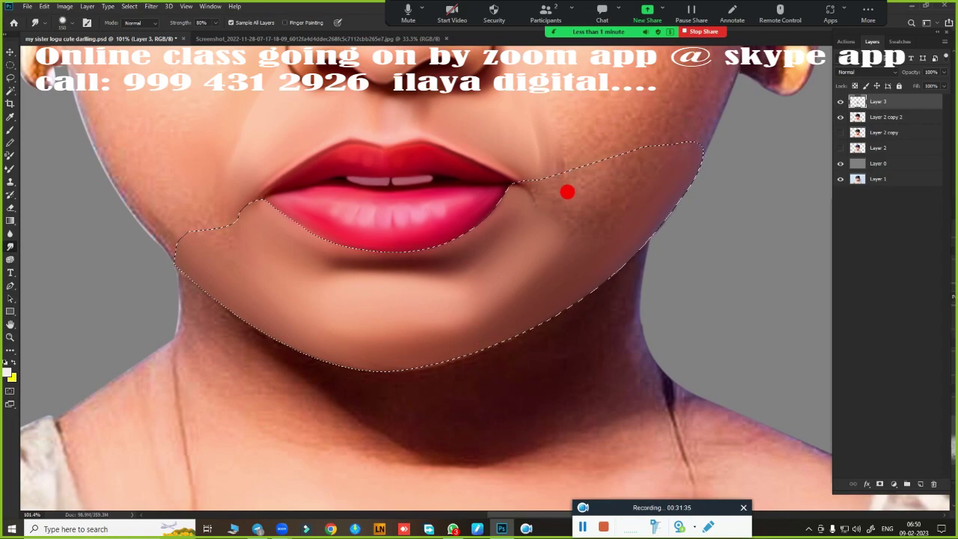
- Smudge across the chin from the right cheek, then deselect and zoom to check the result
mouse_move(608, 202)
left_mouse_down()
mouse_move(619, 204)
mouse_move(582, 243)
mouse_move(362, 393)
mouse_move(456, 351)
mouse_move(310, 364)
mouse_move(299, 352)
left_mouse_up()
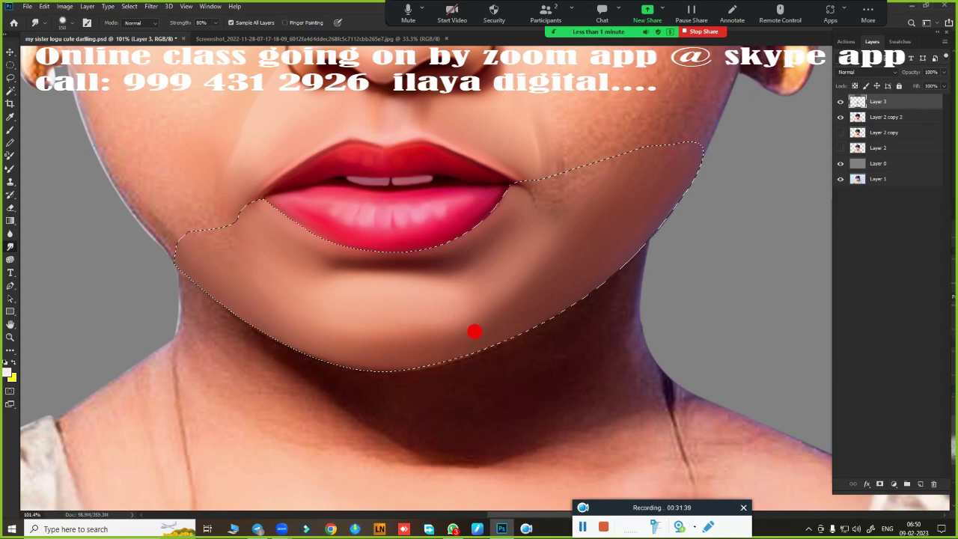
key("ctrl+d")
left_click_drag(475, 332, 500, 396)
key("ctrl+z")
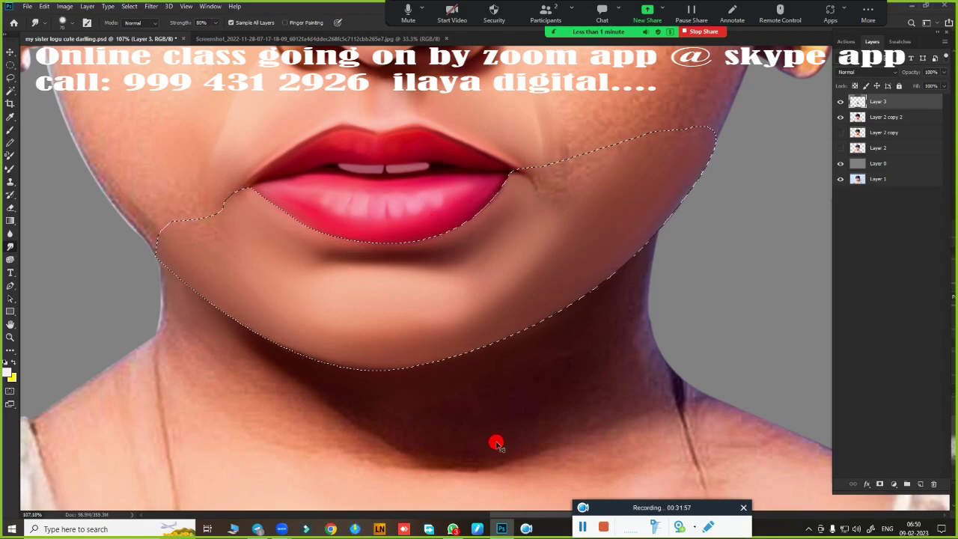
key("ctrl+d")
scroll(496, 434, "down", 3)
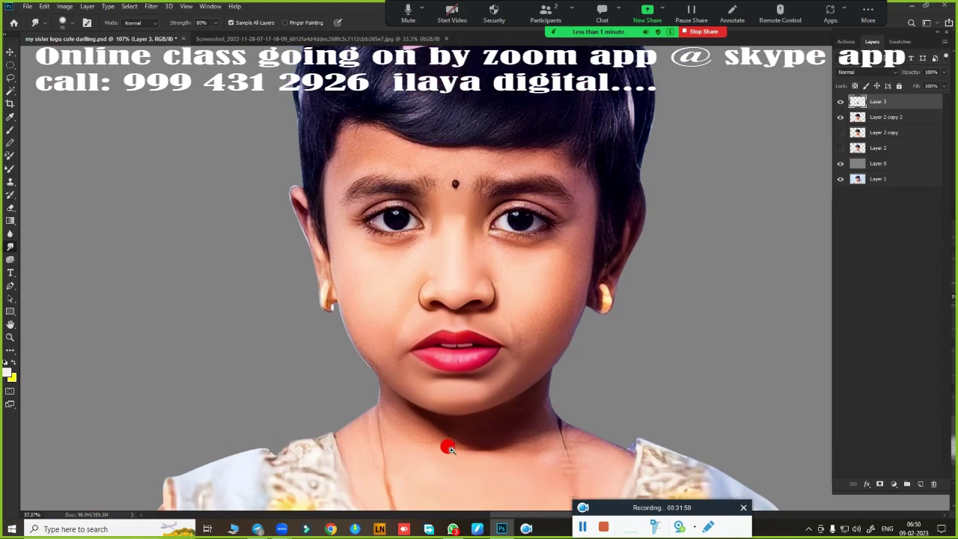
scroll(505, 436, "up", 3)
scroll(531, 443, "up", 2)
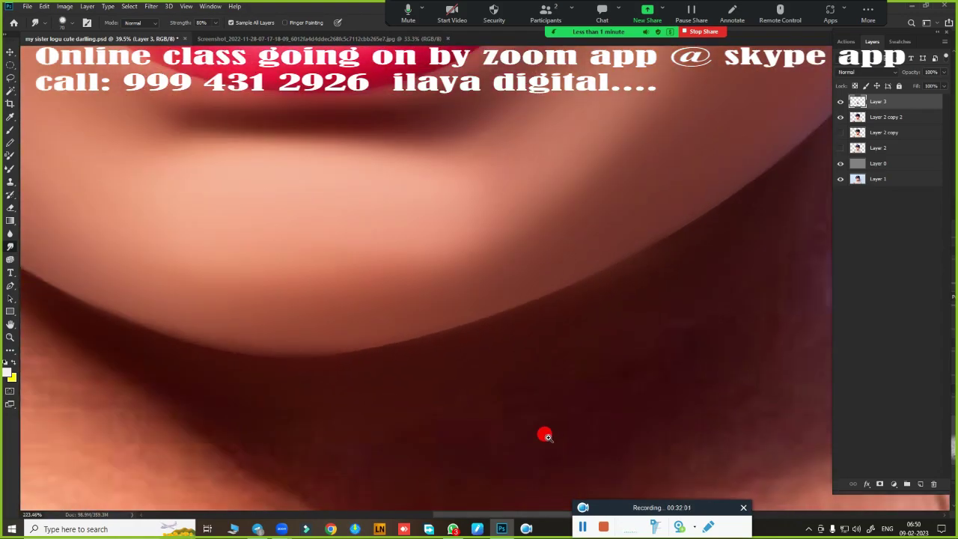
scroll(545, 436, "down", 1)
scroll(546, 466, "down", 1)
scroll(570, 404, "up", 2)
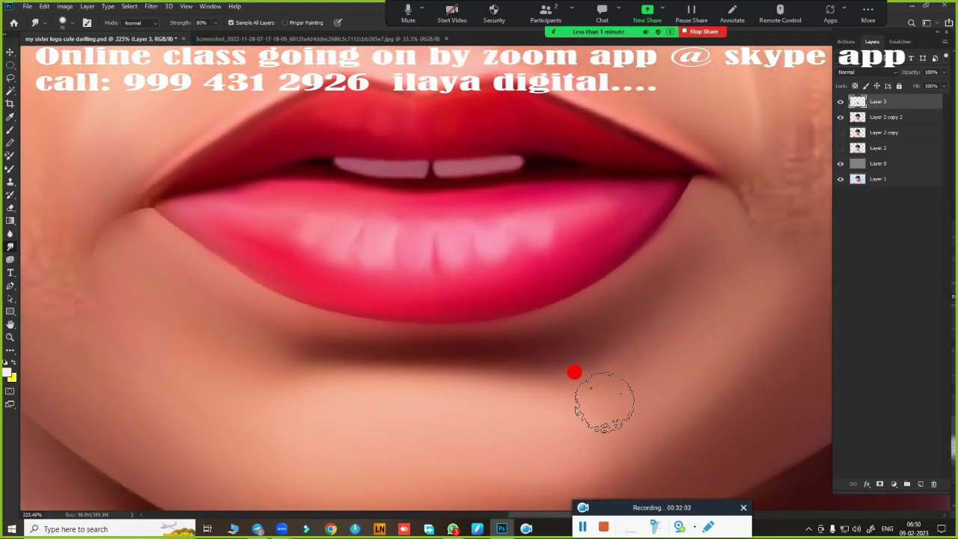
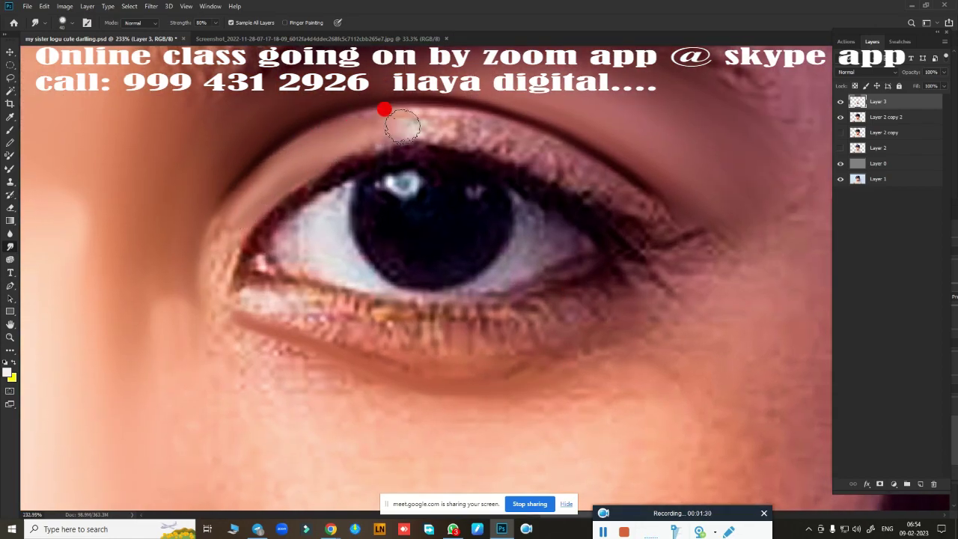
- Smudge the bright upper-eyelid patch and the skin under the eye smooth on Layer 3
left_click_drag(403, 127, 455, 130)
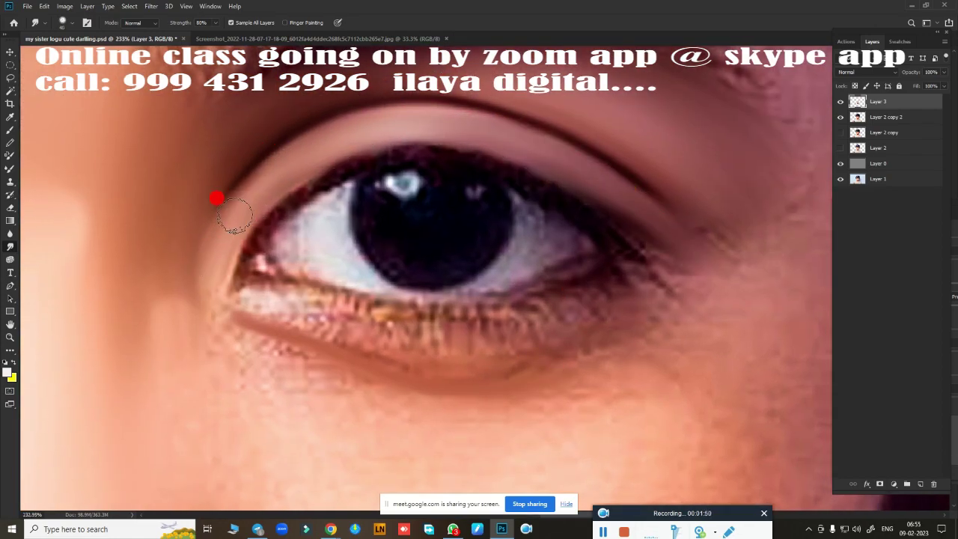
mouse_move(210, 267)
left_mouse_down()
mouse_move(244, 292)
mouse_move(392, 343)
mouse_move(541, 327)
mouse_move(374, 347)
mouse_move(565, 278)
mouse_move(292, 288)
mouse_move(384, 302)
mouse_move(344, 292)
mouse_move(231, 334)
mouse_move(460, 394)
left_mouse_up()
scroll(409, 395, "down", 3)
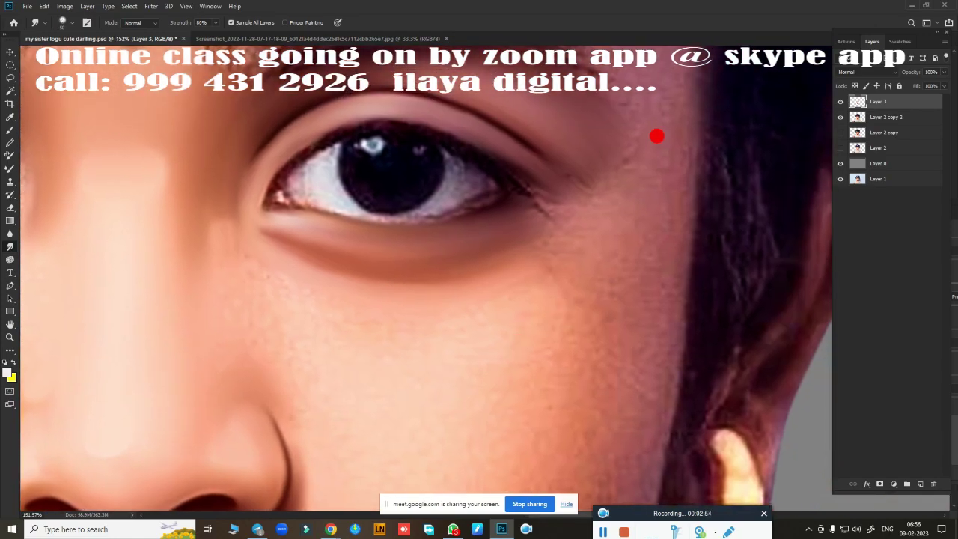
- Blend the outer eye-corner lashes and cheek into smooth painted skin
mouse_move(654, 82)
left_mouse_down()
mouse_move(552, 321)
mouse_move(596, 259)
mouse_move(587, 214)
left_mouse_up()
scroll(636, 212, "down", 3)
scroll(577, 319, "down", 1)
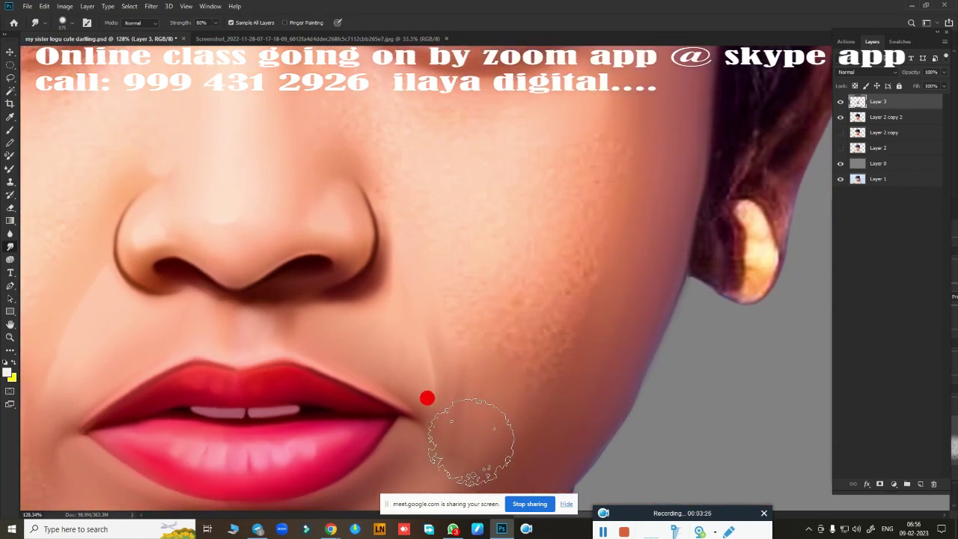
scroll(427, 396, "up", 1)
scroll(532, 238, "up", 2)
scroll(389, 235, "up", 2)
scroll(484, 312, "up", 2)
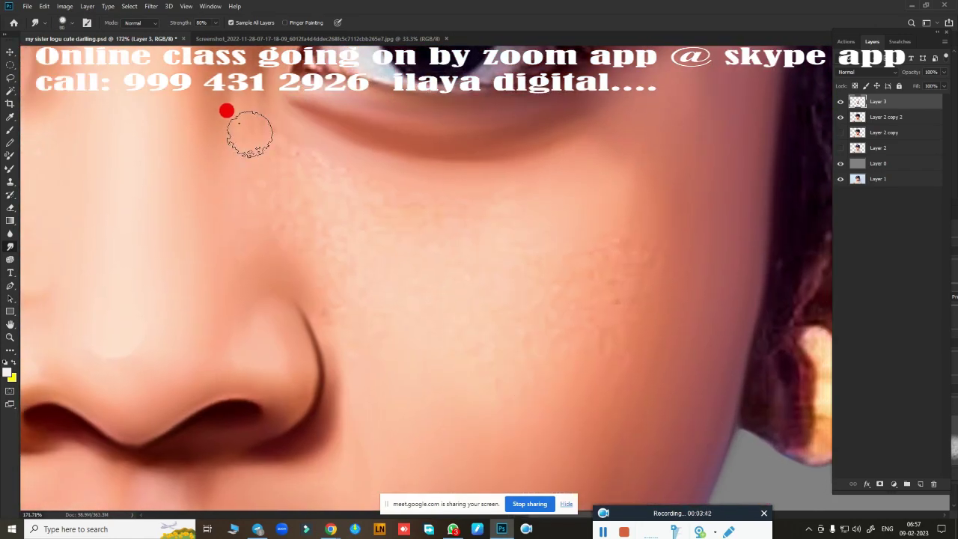
scroll(227, 107, "up", 1)
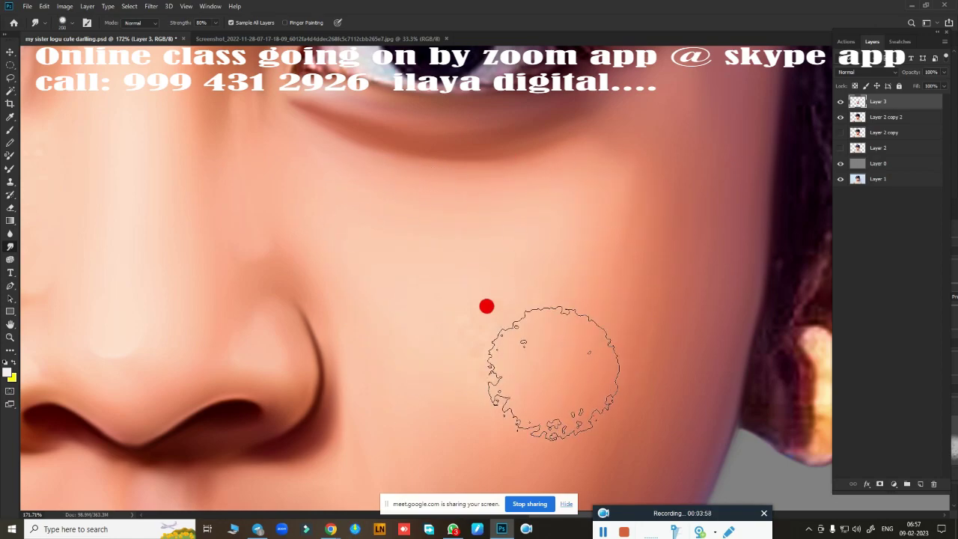
scroll(660, 197, "down", 3)
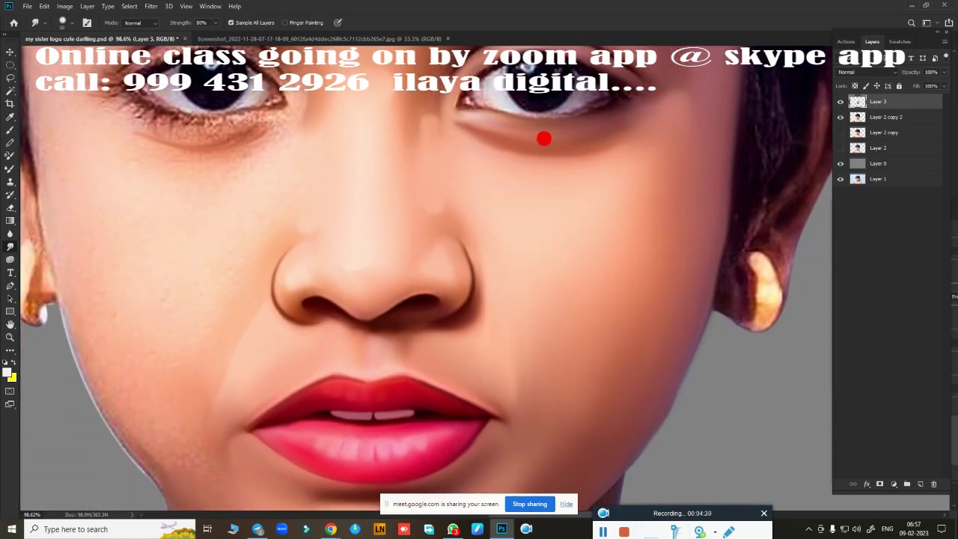
scroll(588, 396, "up", 3)
scroll(509, 413, "up", 3)
scroll(532, 390, "up", 1)
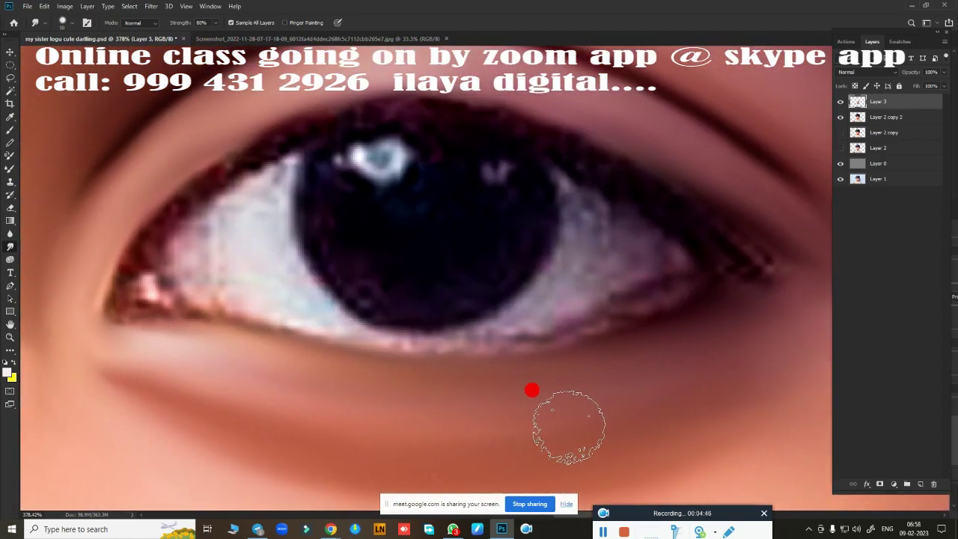
key("b")
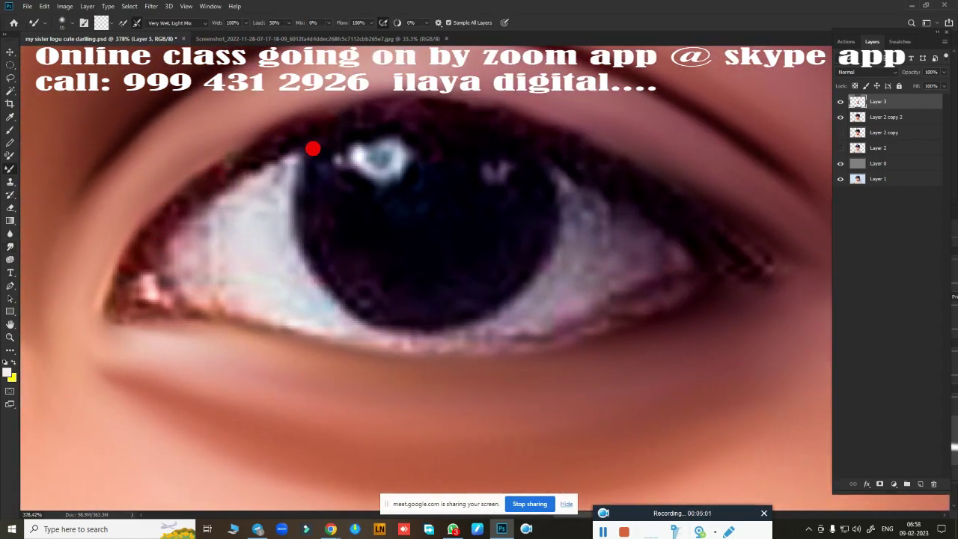
- Sample a dark red from the eyelid and paint a thick liner along the upper lid
left_click(101, 22)
left_click(180, 199)
left_click(885, 288)
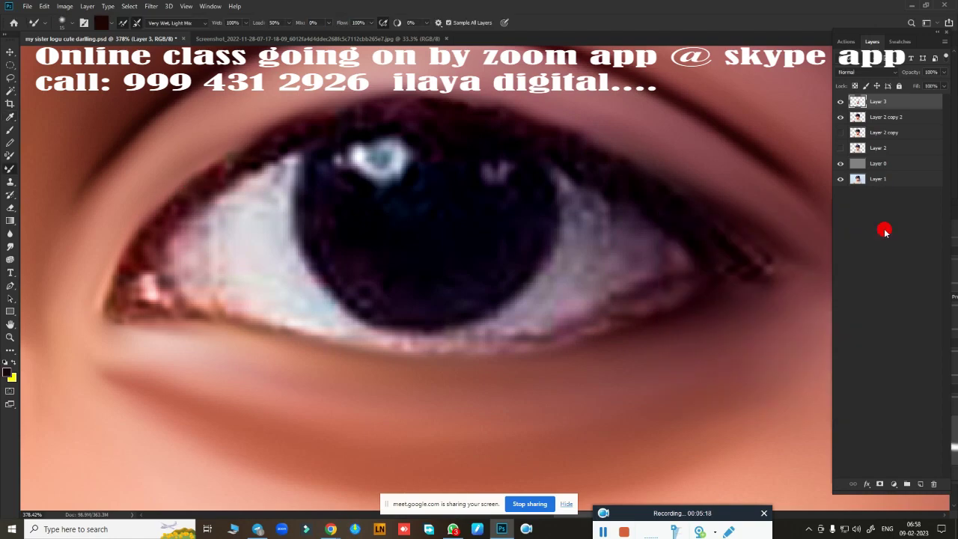
mouse_move(167, 288)
left_mouse_down()
mouse_move(205, 222)
mouse_move(316, 157)
mouse_move(428, 141)
mouse_move(484, 151)
left_mouse_up()
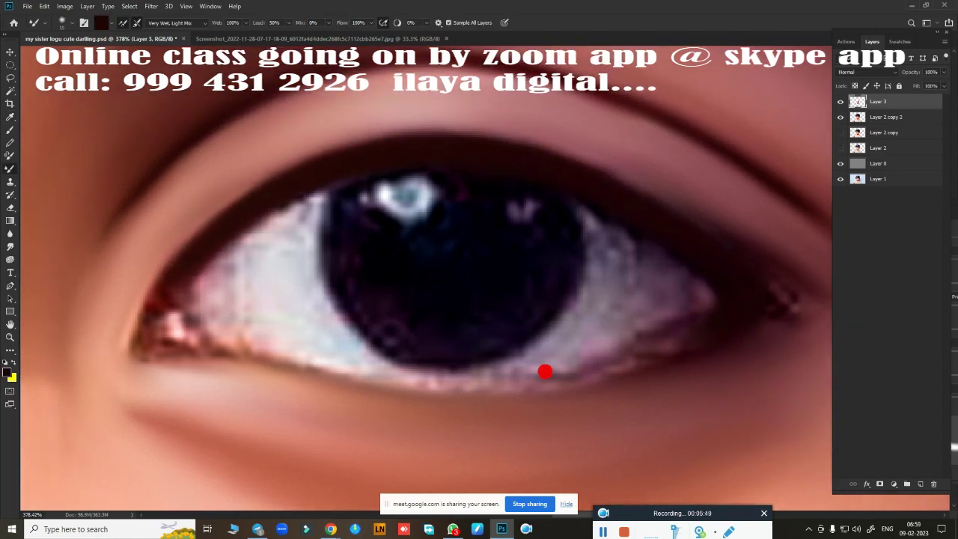
mouse_move(159, 271)
left_mouse_down()
mouse_move(142, 356)
mouse_move(695, 319)
mouse_move(490, 381)
mouse_move(244, 349)
mouse_move(616, 382)
left_mouse_up()
scroll(616, 382, "down", 5)
scroll(529, 342, "up", 4)
- Smudge the dark liner smooth along the lower lash line to the inner corner
key("r")
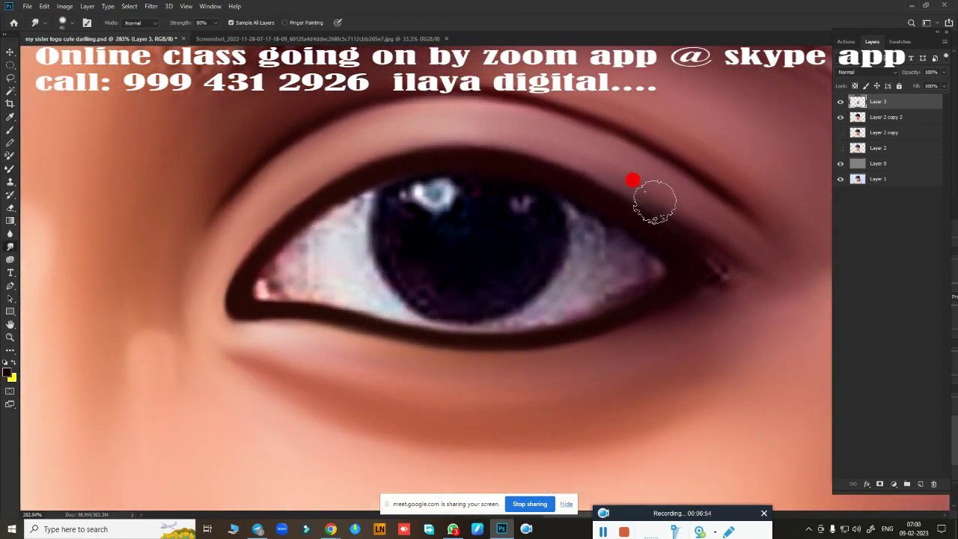
mouse_move(705, 268)
left_mouse_down()
mouse_move(722, 265)
mouse_move(625, 318)
left_mouse_up()
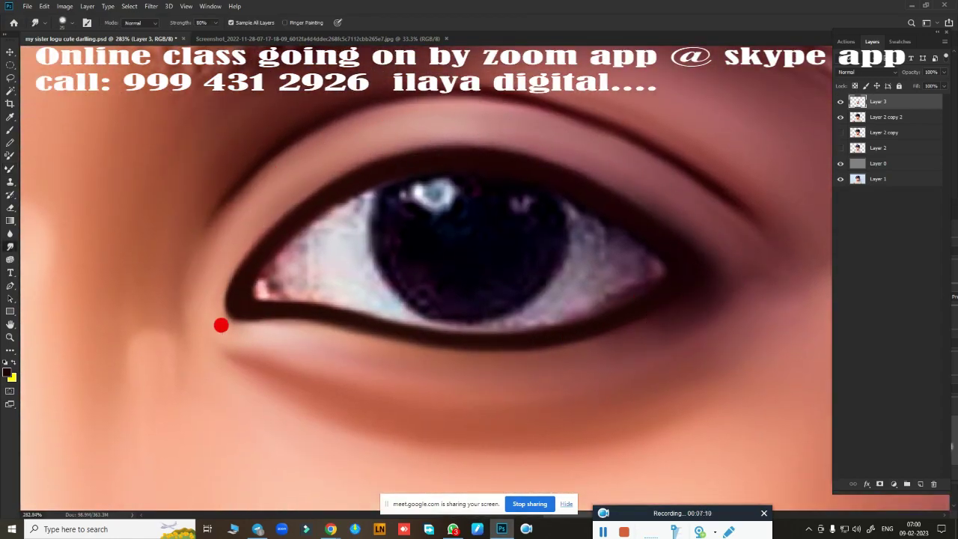
left_click_drag(221, 324, 251, 341)
- Select an elliptical area around the iris and smudge it into a solid dark circle
left_click(11, 64)
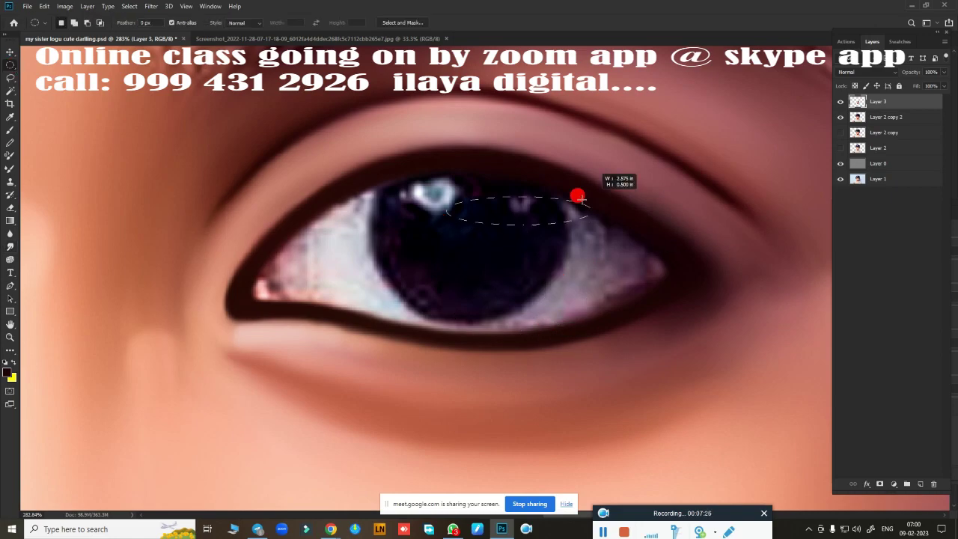
left_click_drag(459, 229, 551, 339)
key("r")
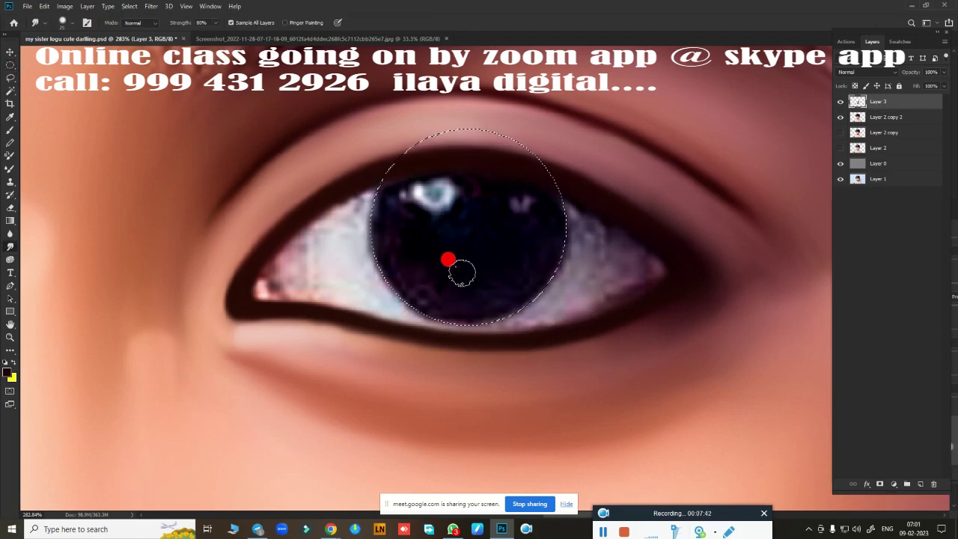
mouse_move(447, 258)
left_mouse_down()
mouse_move(445, 274)
mouse_move(471, 186)
mouse_move(516, 249)
mouse_move(372, 180)
mouse_move(468, 177)
mouse_move(339, 233)
left_mouse_up()
- On a new Layer 4, with the Layer 2 copy photo as reference, add a white catch-light in the iris
left_click(921, 483)
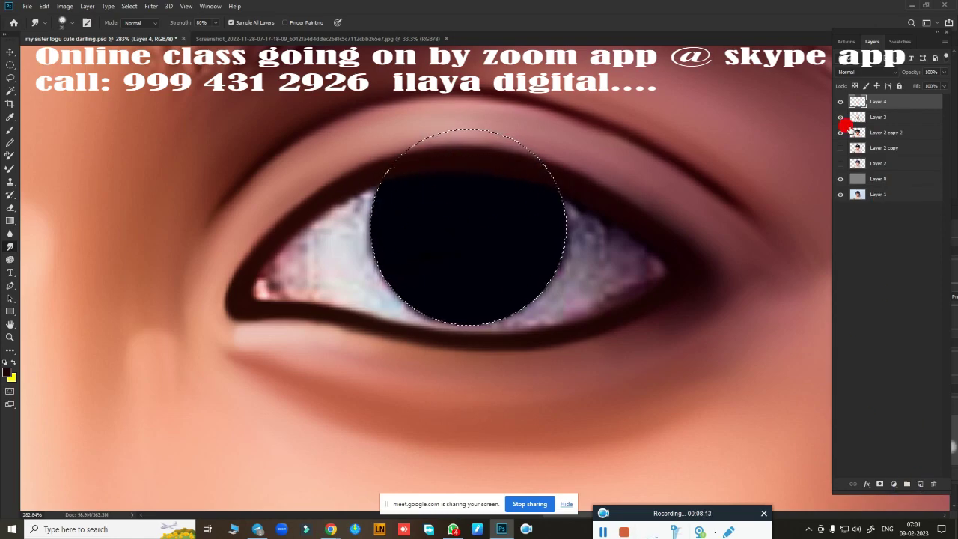
left_click(839, 117)
left_click(839, 147)
left_click_drag(408, 196, 457, 198)
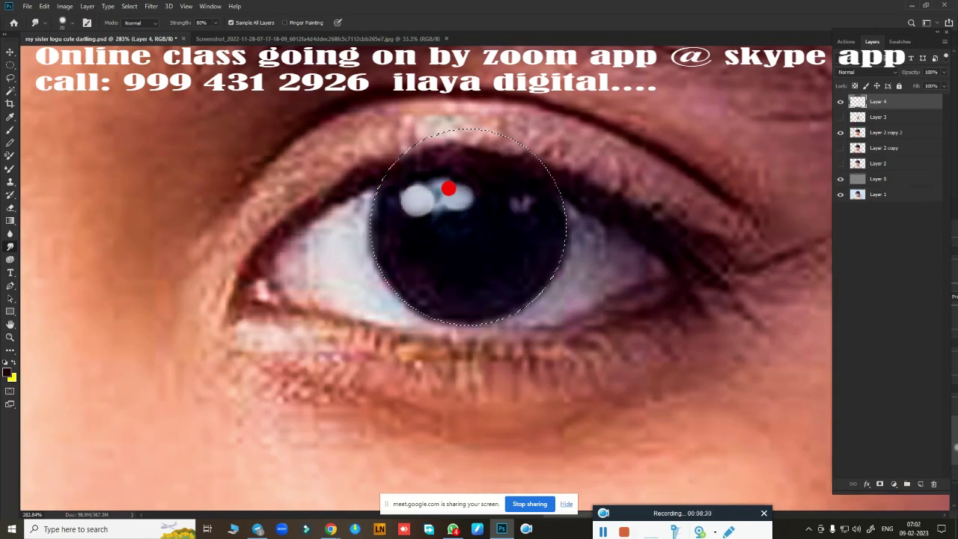
- Show Layer 3 again and smooth the eye white on both sides of the pupil
left_click(839, 117)
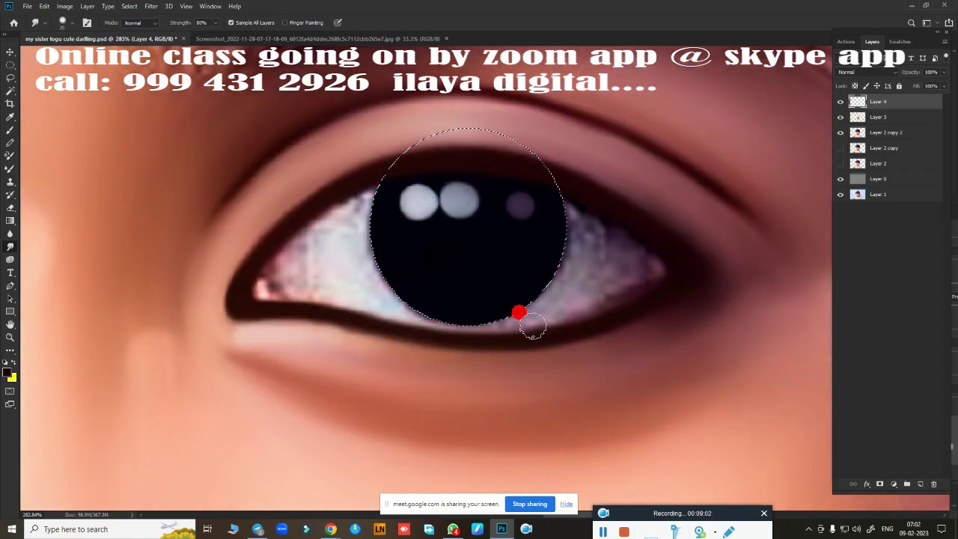
left_click_drag(310, 225, 381, 299)
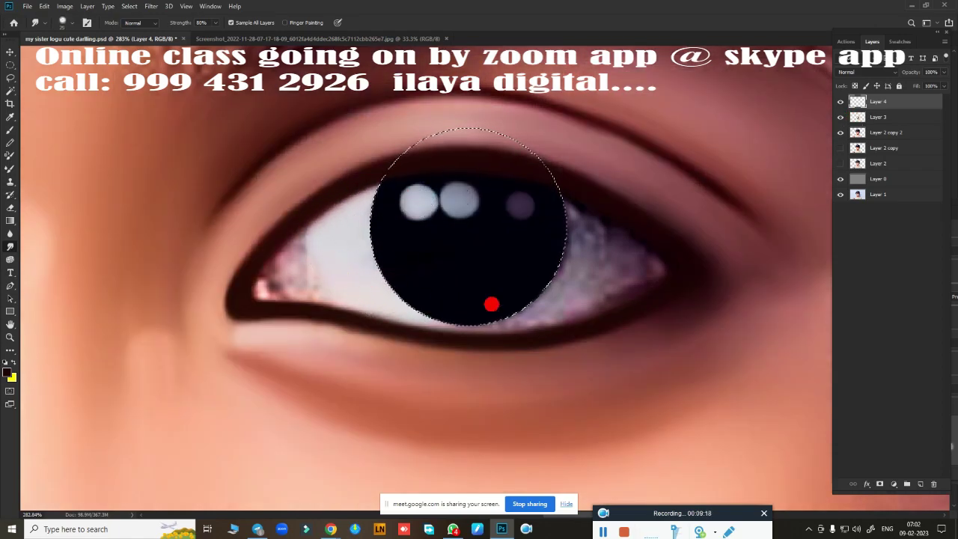
mouse_move(532, 306)
left_mouse_down()
mouse_move(577, 220)
mouse_move(552, 196)
left_mouse_up()
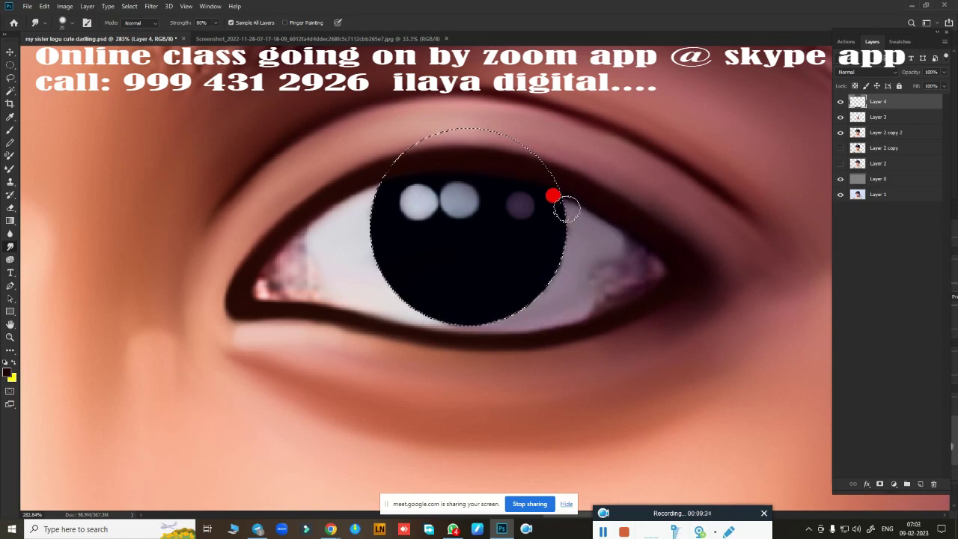
- Smooth the lower-right eye white and soften the pink inner eye corner
scroll(486, 299, "down", 1)
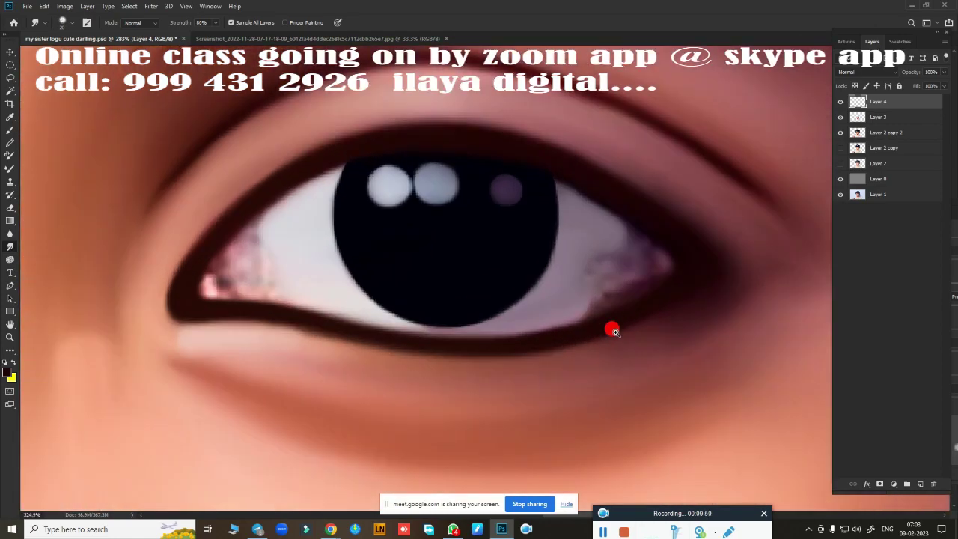
scroll(612, 327, "up", 2)
mouse_move(559, 239)
left_mouse_down()
mouse_move(572, 250)
mouse_move(541, 277)
mouse_move(557, 251)
left_mouse_up()
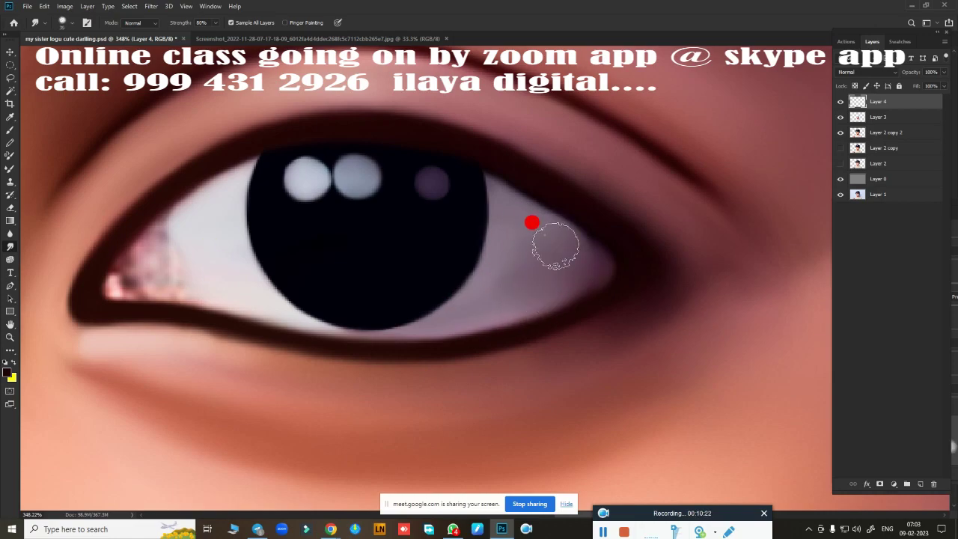
left_click_drag(531, 222, 537, 212)
scroll(396, 295, "left", 5)
mouse_move(396, 295)
left_mouse_down()
mouse_move(394, 287)
mouse_move(380, 307)
left_mouse_up()
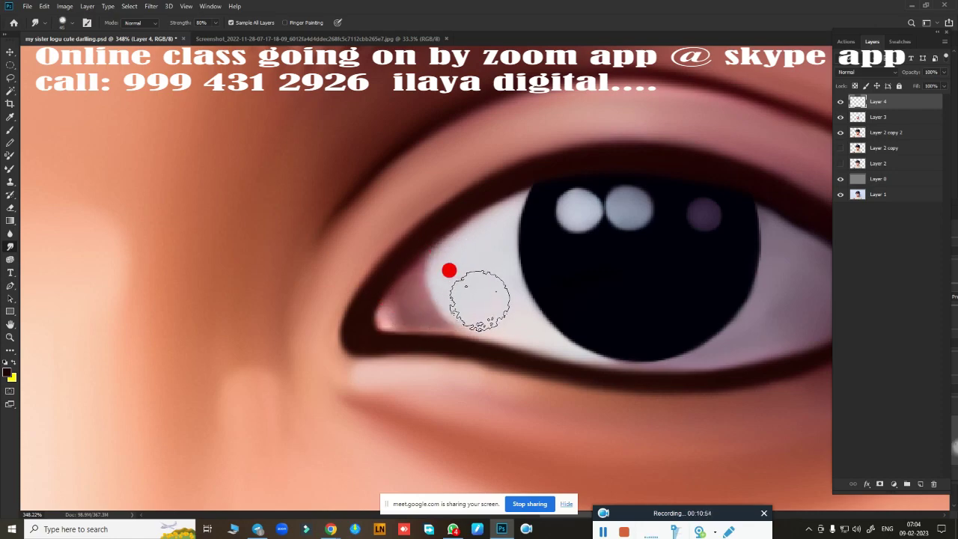
- Smudge the forehead skin and eyebrow hair smooth, then delete Layer 3
scroll(449, 269, "down", 5)
scroll(577, 387, "up", 3)
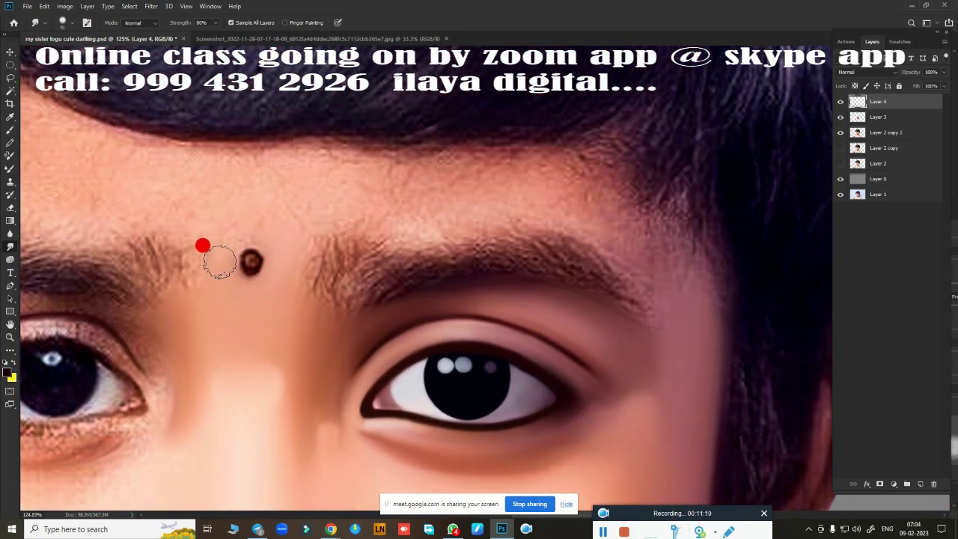
mouse_move(357, 191)
left_mouse_down()
mouse_move(273, 197)
mouse_move(310, 277)
mouse_move(569, 161)
mouse_move(582, 212)
left_mouse_up()
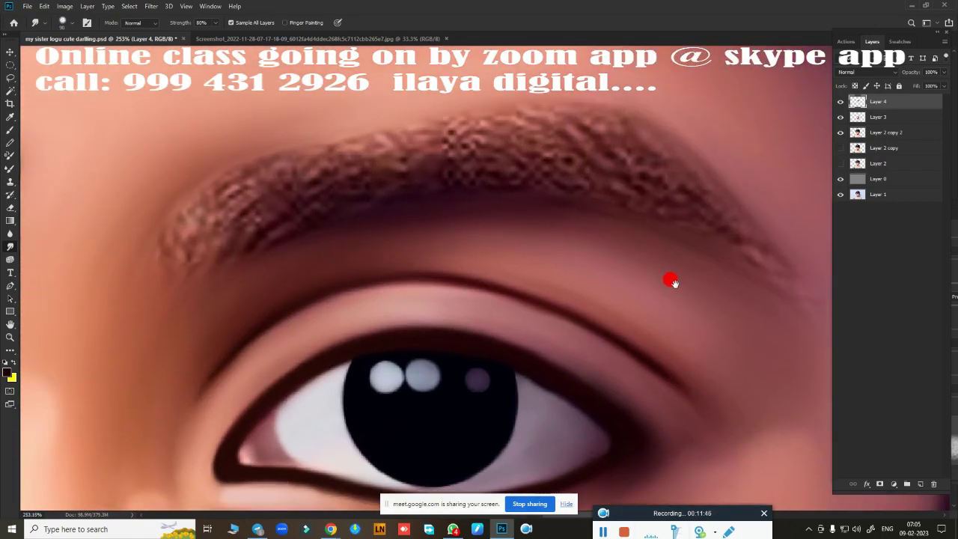
scroll(669, 278, "up", 3)
mouse_move(214, 224)
left_mouse_down()
mouse_move(711, 217)
mouse_move(216, 229)
left_mouse_up()
scroll(666, 299, "down", 5)
scroll(667, 300, "down", 2)
key("Delete")
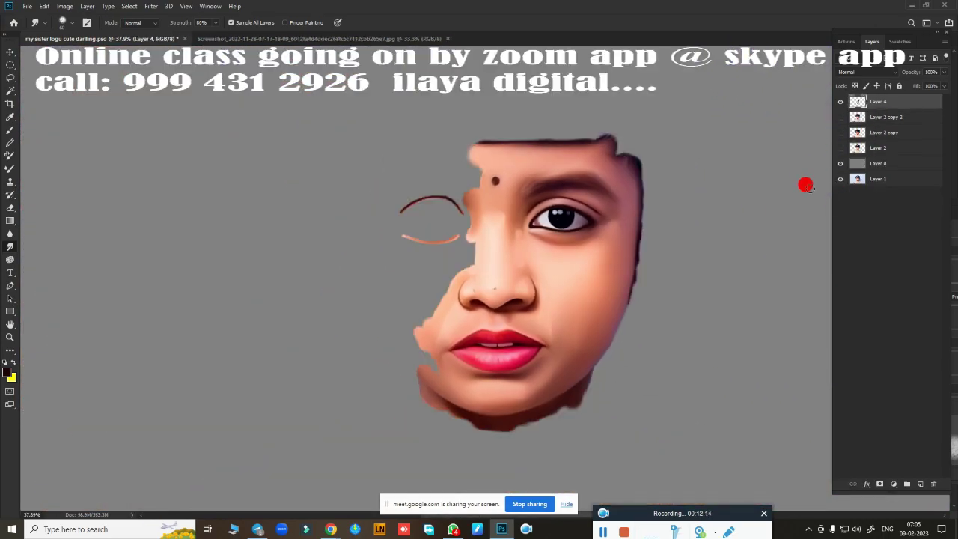
- Smudge the skin above the eyelid crease and just under the eyebrow smooth
scroll(494, 305, "up", 5)
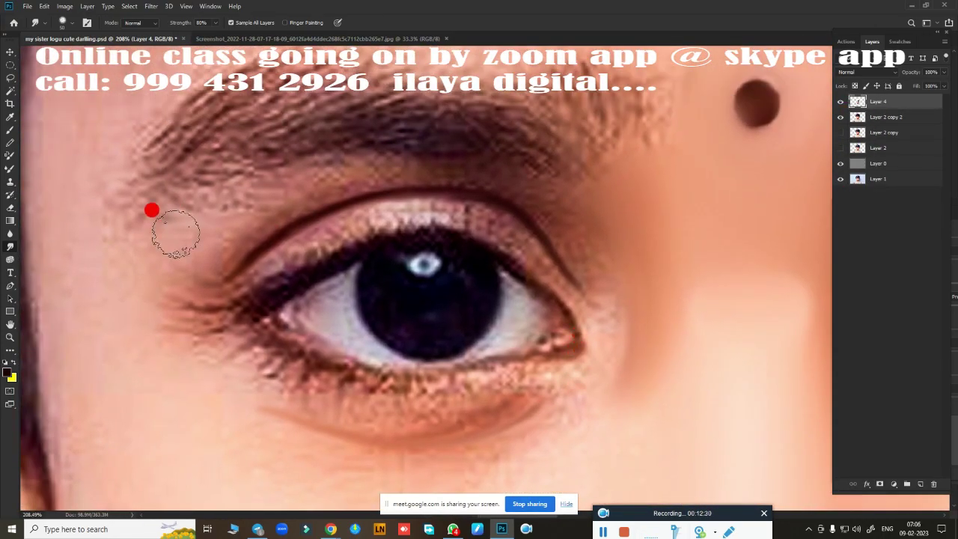
mouse_move(561, 197)
left_mouse_down()
mouse_move(520, 177)
mouse_move(530, 191)
left_mouse_up()
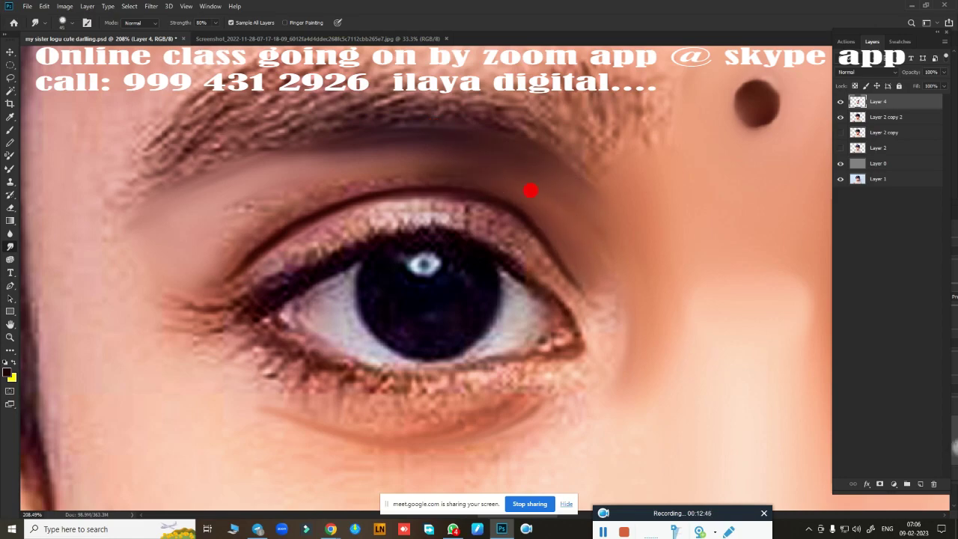
left_click_drag(285, 150, 365, 116)
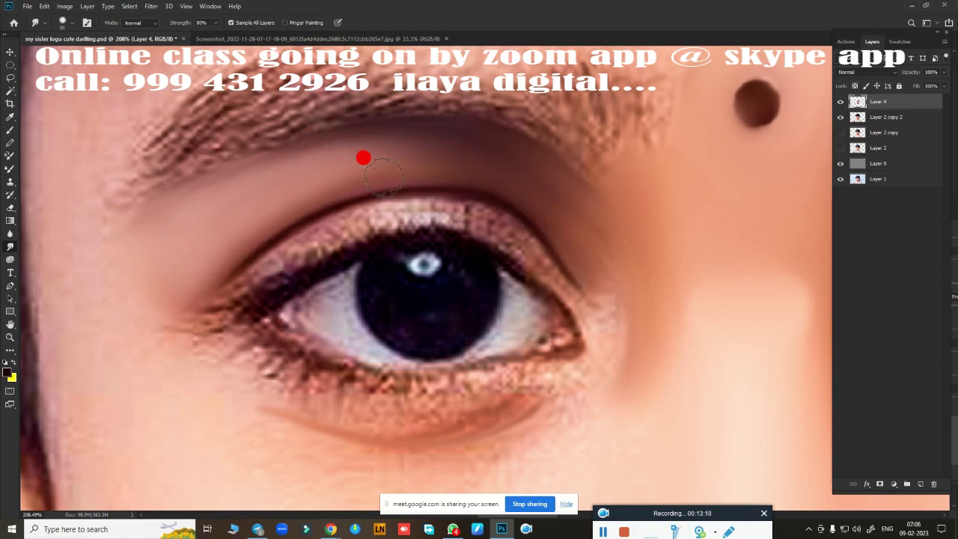
scroll(333, 356, "down", 3)
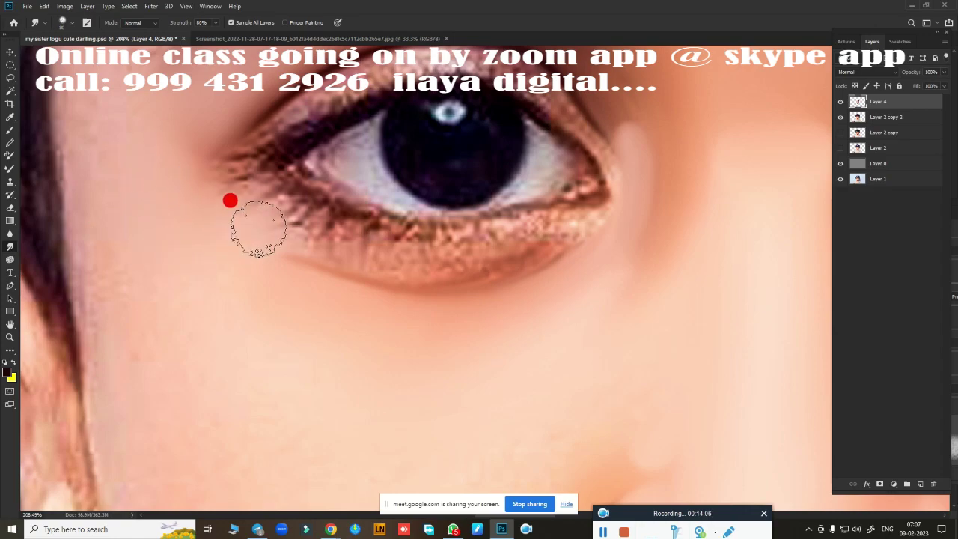
scroll(230, 201, "up", 3)
scroll(520, 299, "up", 3)
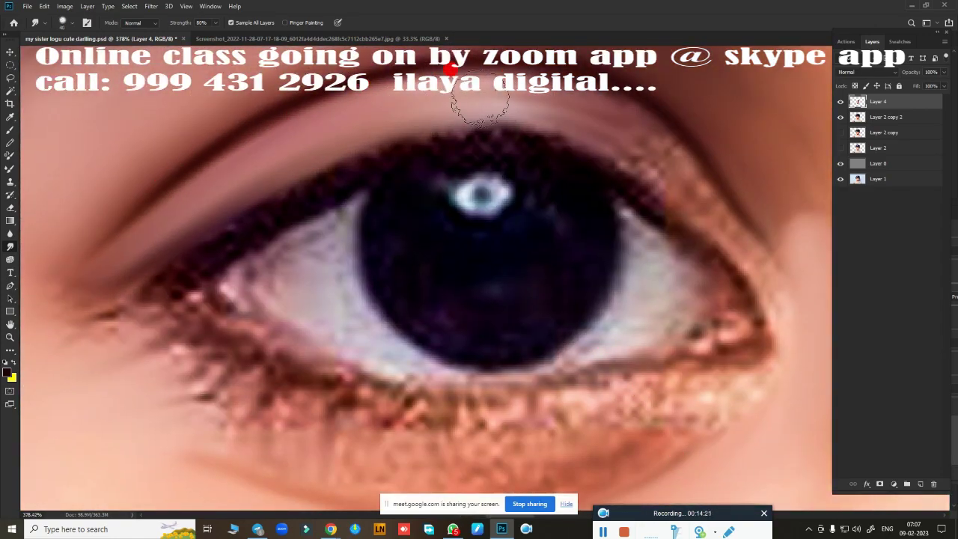
- With a half-size brush, blend the lower lashes into smooth skin
key("bracketleft")
key("bracketleft")
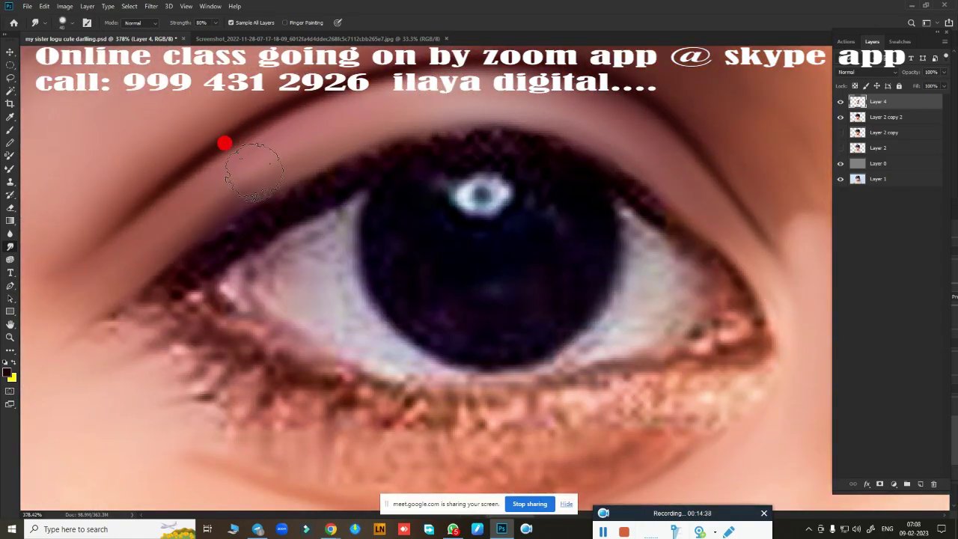
scroll(184, 206, "down", 3)
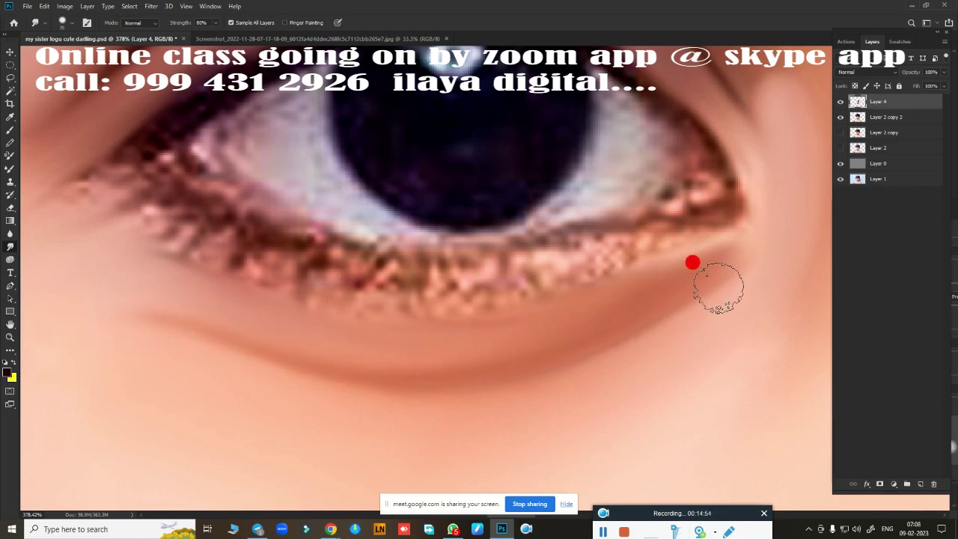
mouse_move(119, 200)
left_mouse_down()
mouse_move(295, 246)
mouse_move(671, 229)
mouse_move(193, 217)
mouse_move(92, 154)
left_mouse_up()
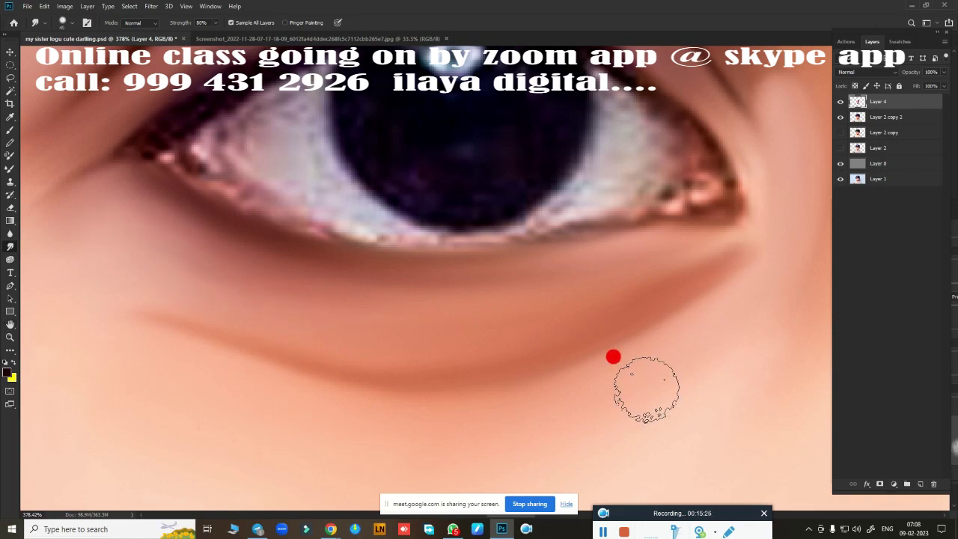
- With the Mixer Brush, blend the upper lashes, outer corner and lower lid into dark bands
scroll(545, 337, "up", 2)
scroll(374, 276, "up", 1)
key("b")
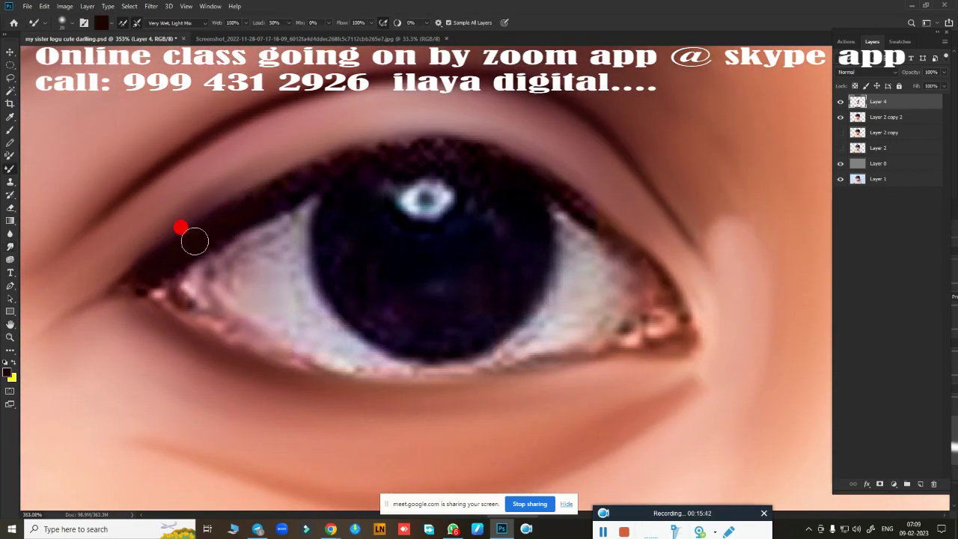
left_click_drag(193, 241, 374, 155)
mouse_move(486, 157)
left_mouse_down()
mouse_move(551, 184)
mouse_move(667, 293)
left_mouse_up()
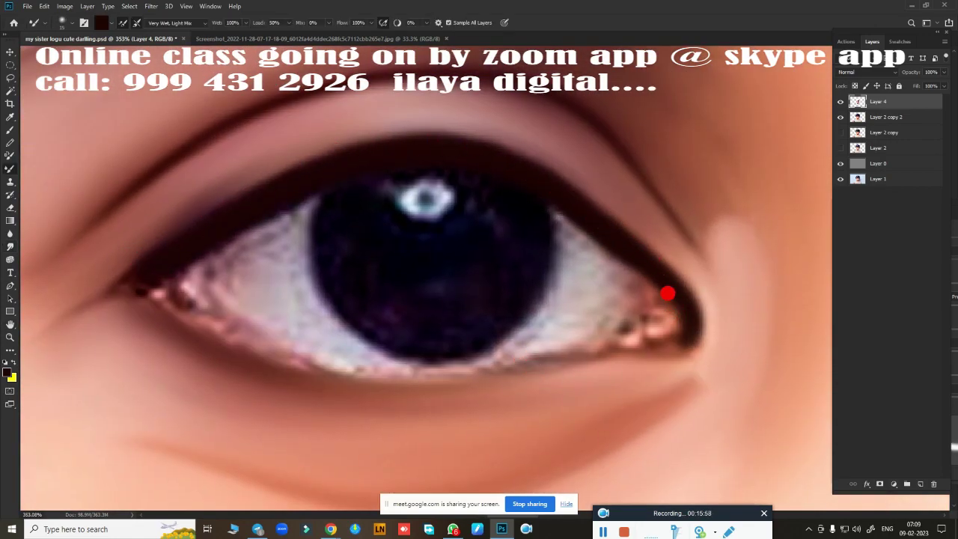
mouse_move(160, 289)
left_mouse_down()
mouse_move(199, 325)
mouse_move(613, 365)
left_mouse_up()
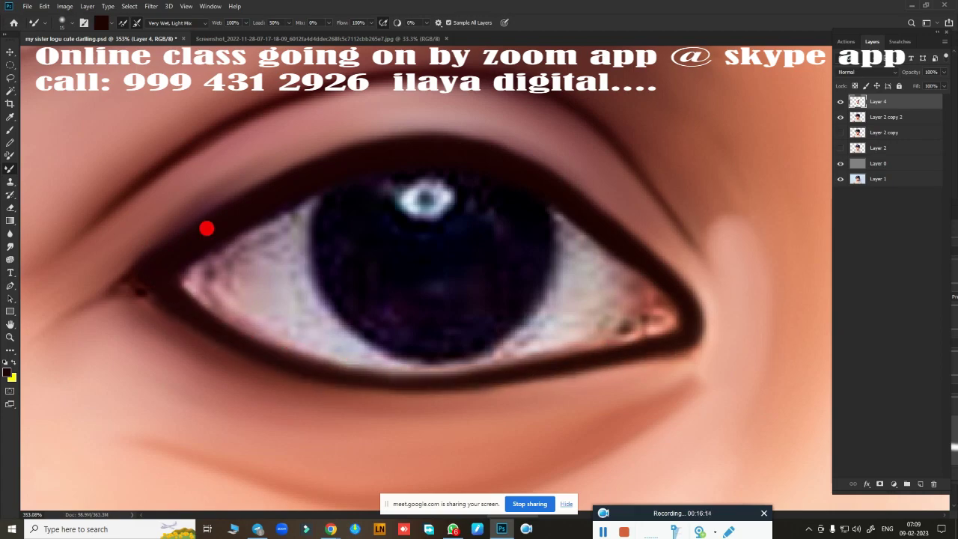
key("r")
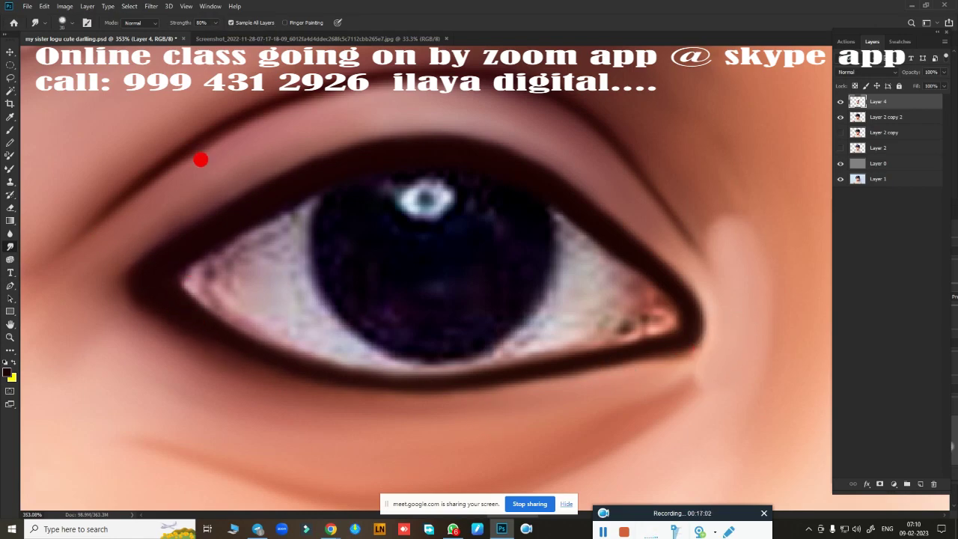
key("m")
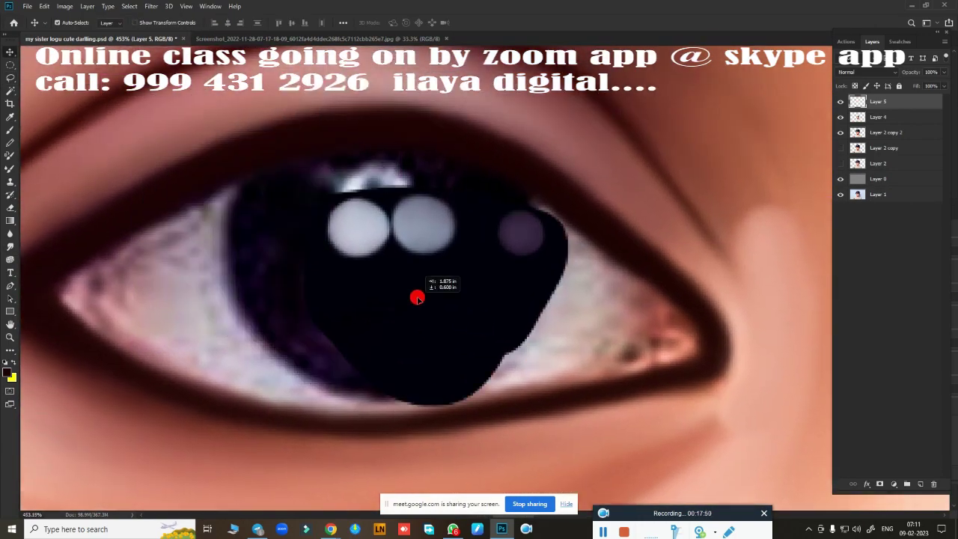
- Select a perfect circle around the pupil and smudge the eye white clean on both sides
key("m")
left_click_drag(366, 278, 531, 426)
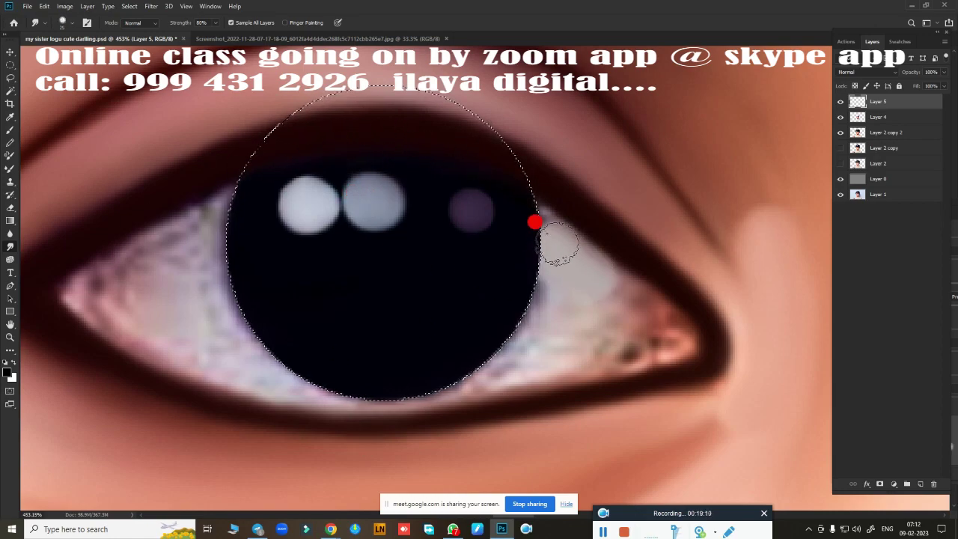
left_click_drag(536, 307, 487, 366)
mouse_move(404, 394)
left_mouse_down()
mouse_move(175, 250)
mouse_move(196, 340)
mouse_move(456, 372)
left_mouse_up()
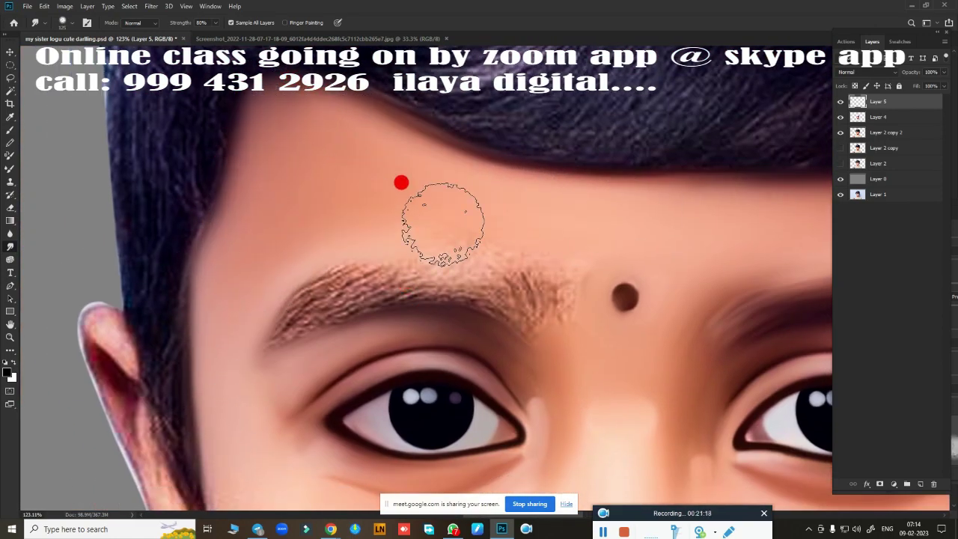
- Smudge the eyebrow hair, the earlobe's outer edge and the embroidered neckline into soft strokes
mouse_move(292, 314)
left_mouse_down()
mouse_move(377, 250)
mouse_move(543, 280)
left_mouse_up()
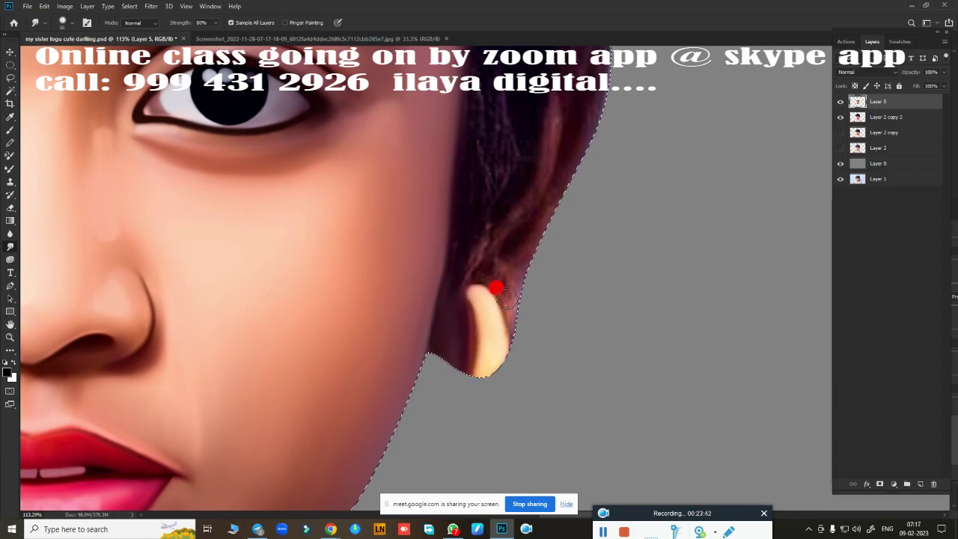
left_click_drag(462, 366, 514, 349)
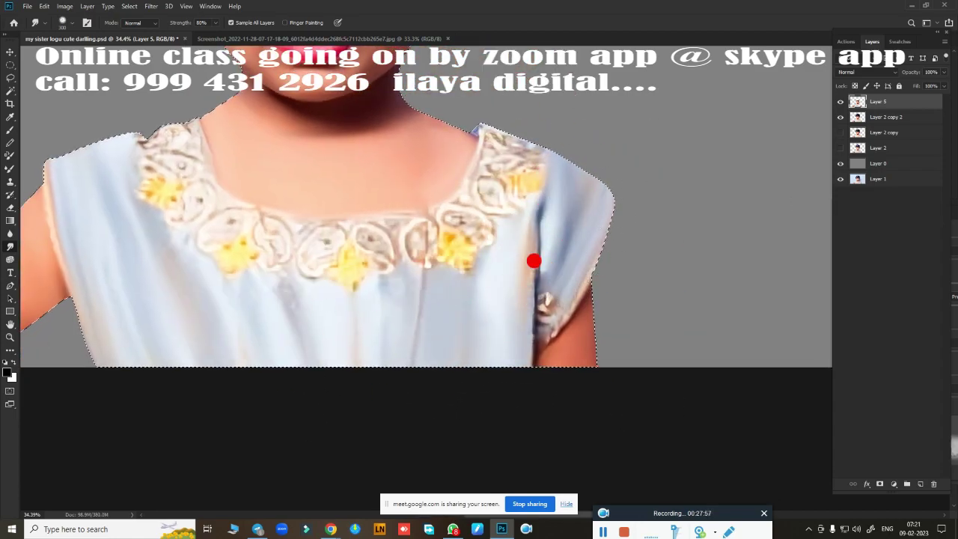
mouse_move(529, 351)
left_mouse_down()
mouse_move(496, 139)
mouse_move(352, 247)
left_mouse_up()
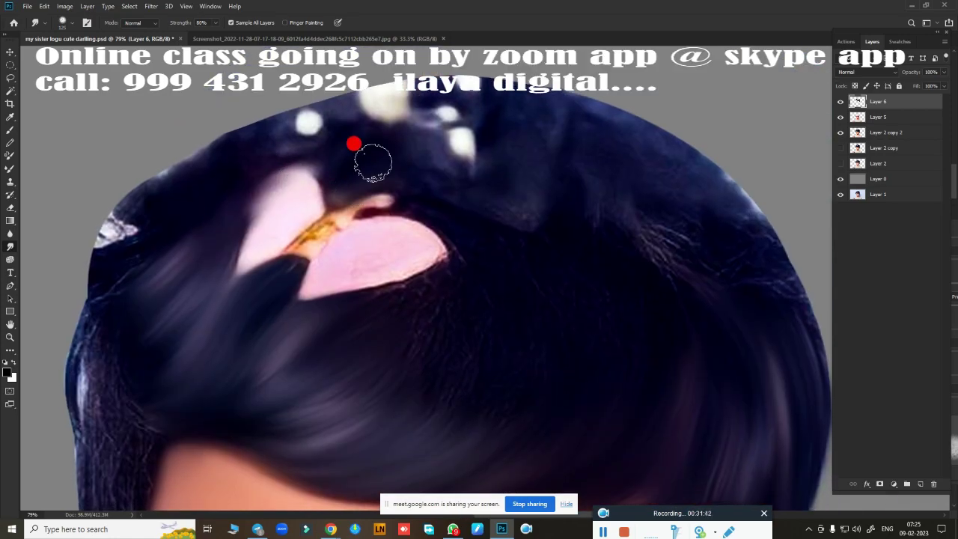
- Blend dark hair over the pink area, smooth the hair outline and reshape the clip's stem and wing
left_click_drag(353, 143, 290, 296)
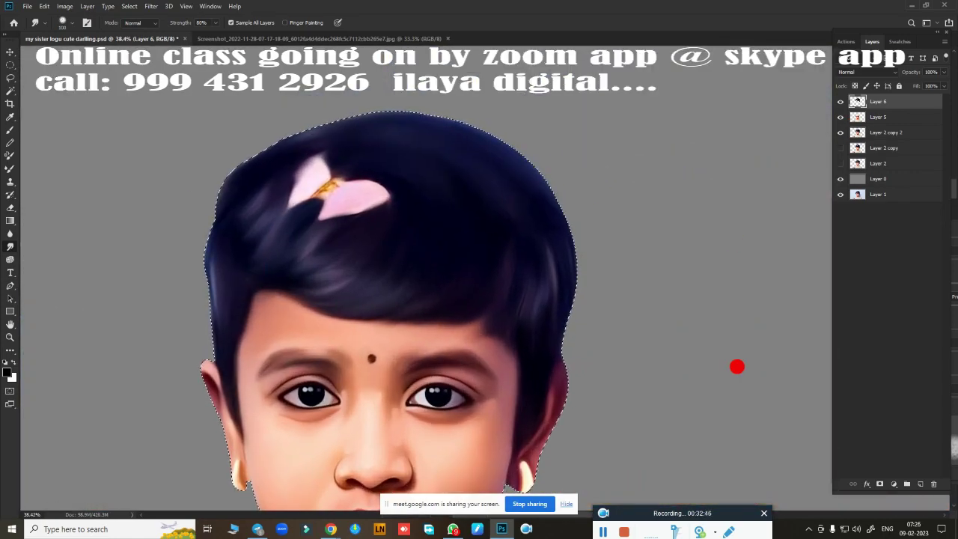
left_click_drag(458, 154, 313, 104)
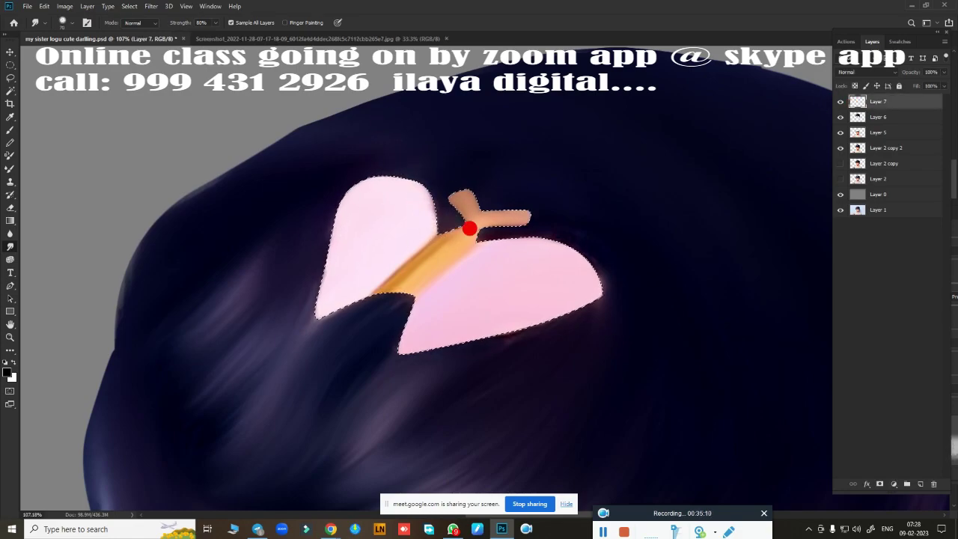
left_click_drag(468, 228, 592, 311)
scroll(290, 313, "down", 5)
scroll(498, 406, "up", 6)
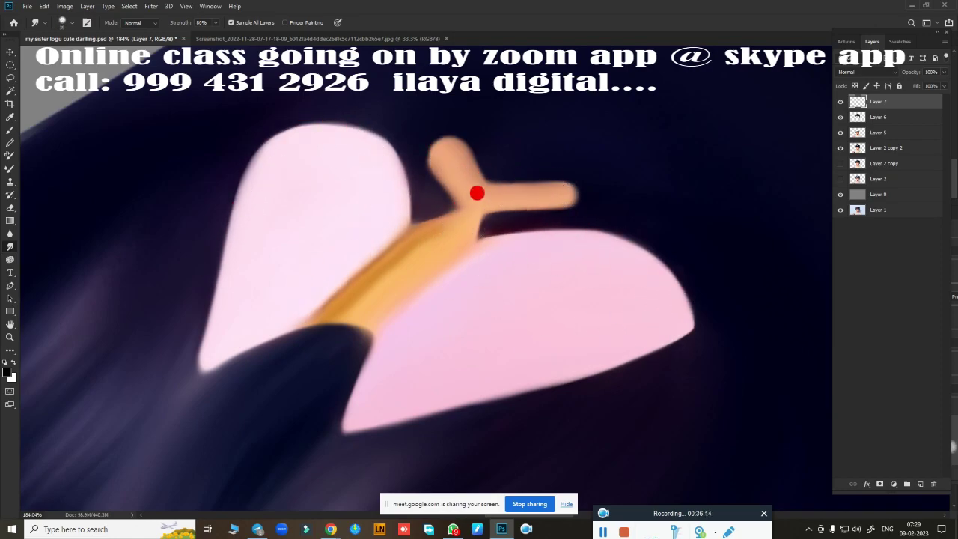
scroll(394, 244, "down", 6)
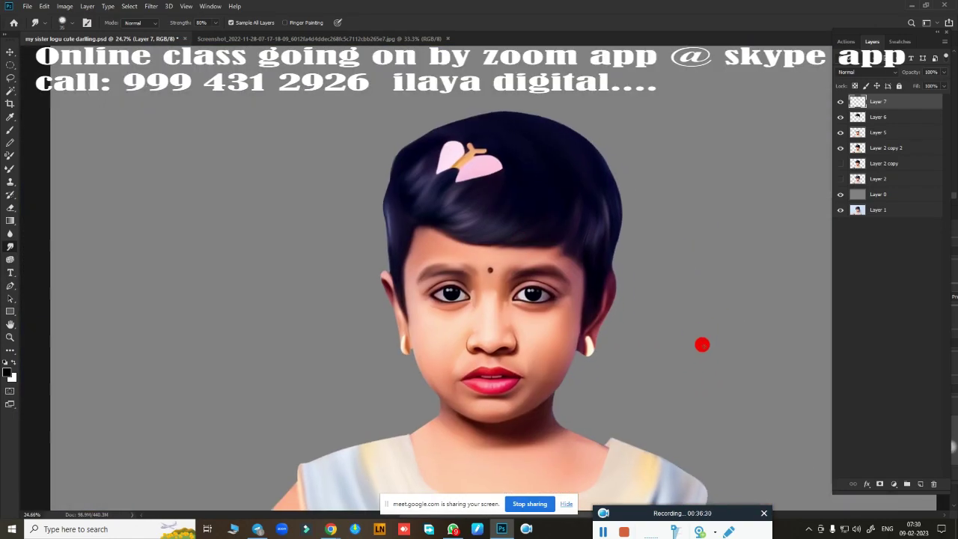
scroll(535, 299, "up", 3)
scroll(315, 254, "up", 2)
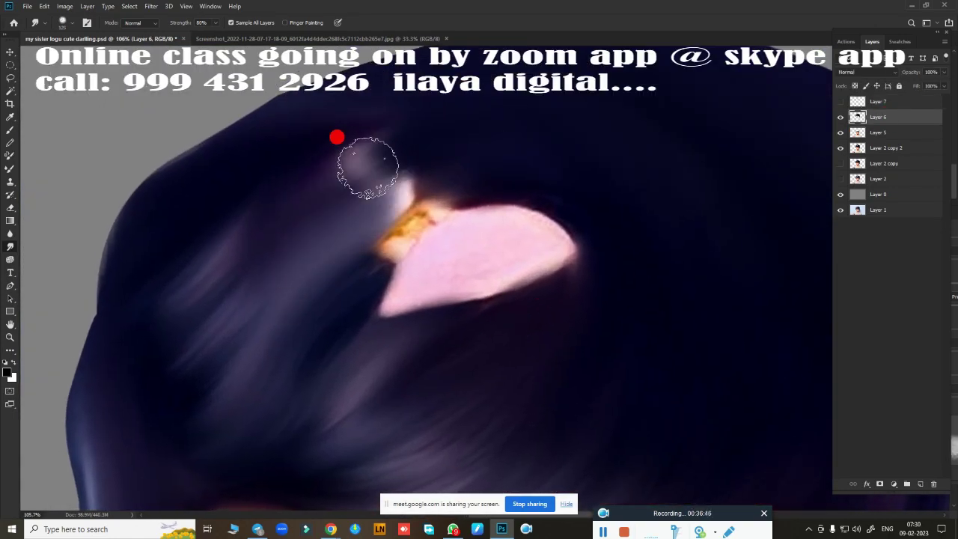
- Smudge the remaining pink patch into the dark hair and enlarge the brush
mouse_move(466, 115)
left_mouse_down()
mouse_move(410, 242)
mouse_move(413, 293)
left_mouse_up()
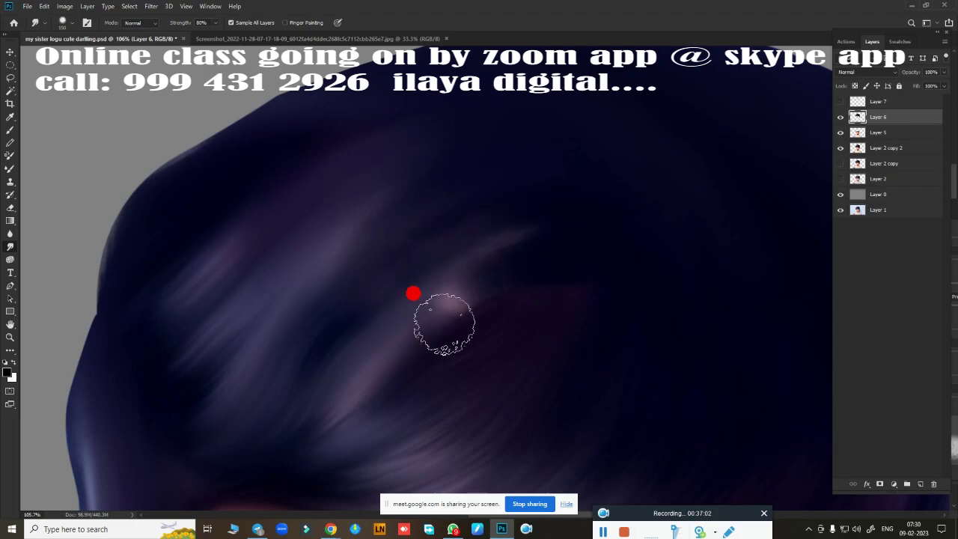
scroll(351, 289, "down", 2)
key("bracketright")
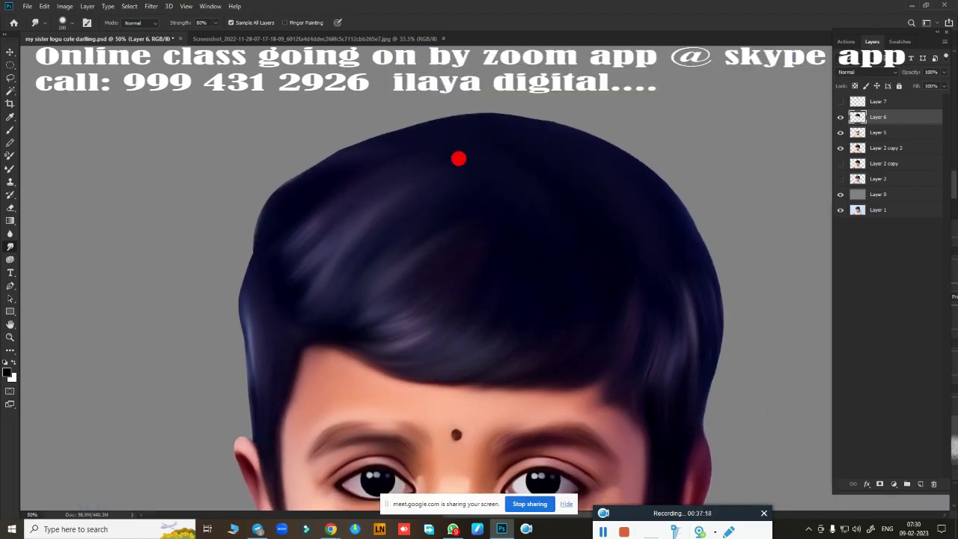
- Show the hair clip layer, fit the image on screen and group the paint layers into Group 1
left_click(840, 101)
scroll(277, 291, "up", 2)
key("ctrl+0")
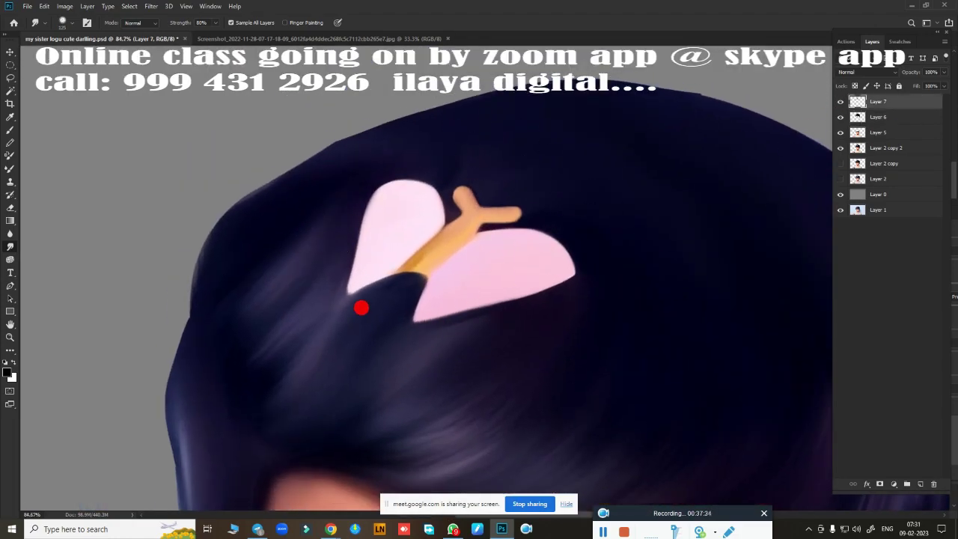
left_click(868, 147, "shift")
key("ctrl+g")
- Make a merged copy of Group 1 and toggle it to compare against the original photo
key("ctrl+j")
key("ctrl+e")
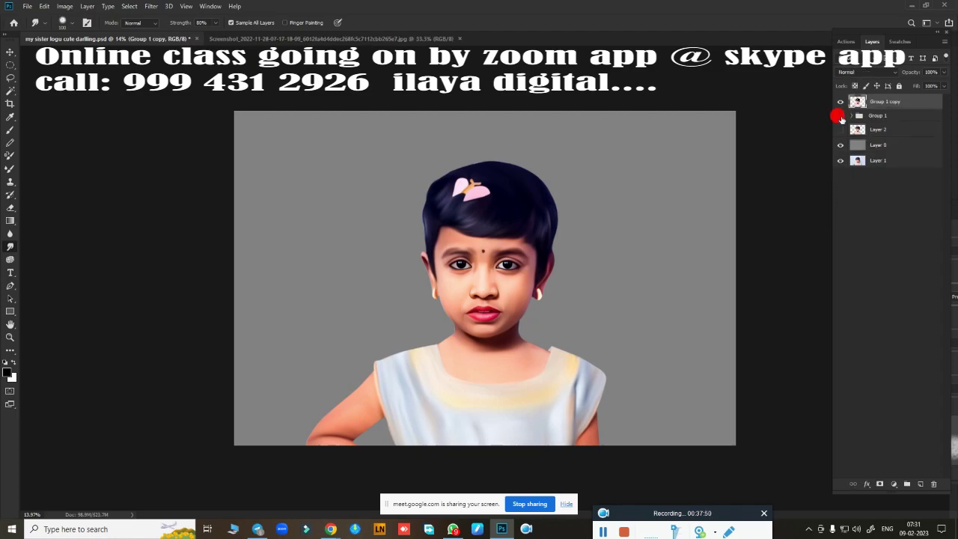
left_click(839, 127)
left_click(839, 129)
left_click(840, 128)
left_click(840, 129)
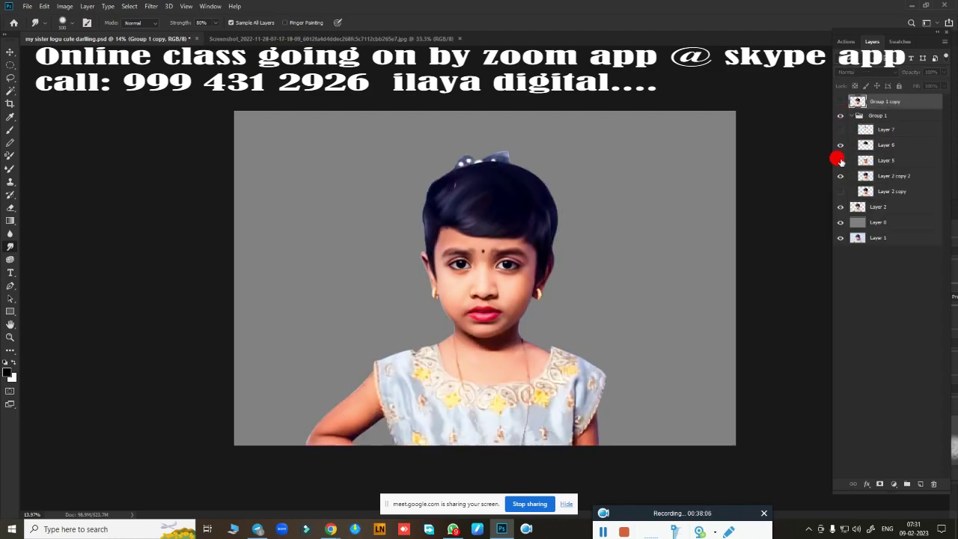
left_click(840, 128)
left_click(851, 115)
- Compare the merged copy with the photo once more and close the reference screenshot
scroll(632, 187, "up", 2)
scroll(633, 186, "up", 2)
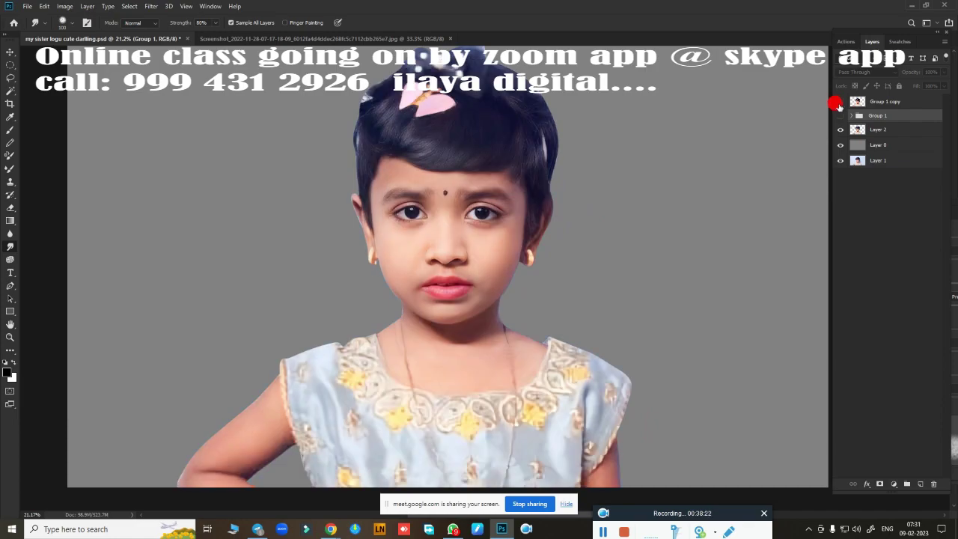
left_click(840, 101)
scroll(513, 280, "up", 1)
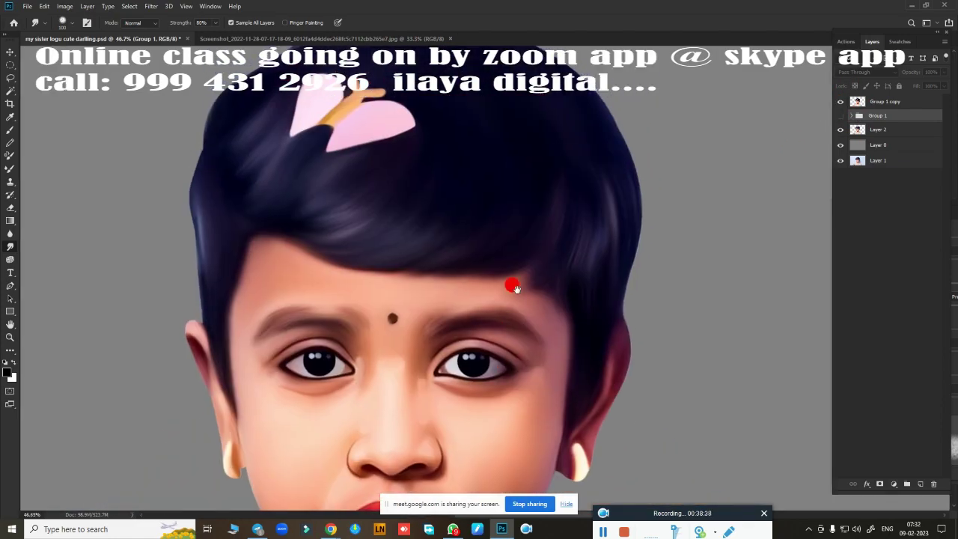
left_click(450, 38)
- Boost the painting's saturation with a Hue/Saturation adjustment
key("ctrl+u")
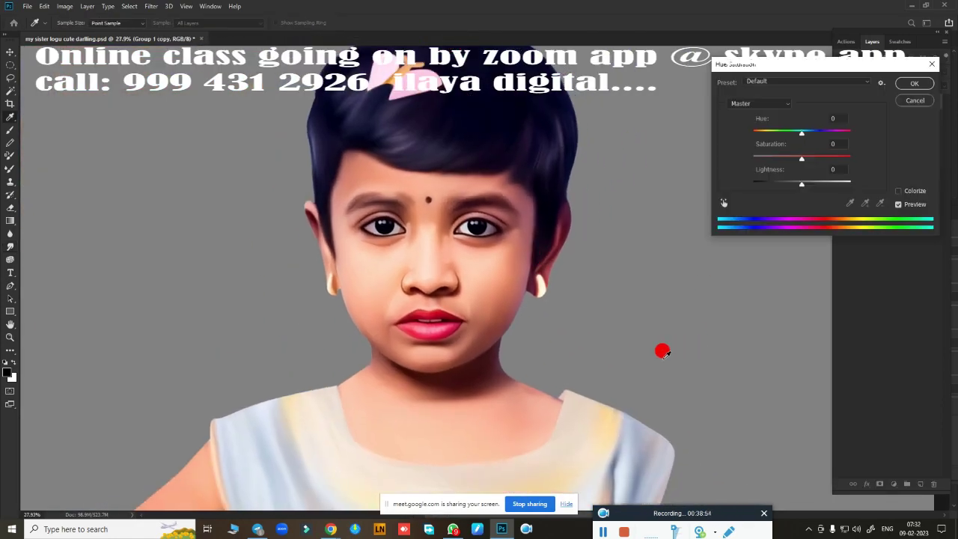
left_click_drag(723, 180, 739, 183)
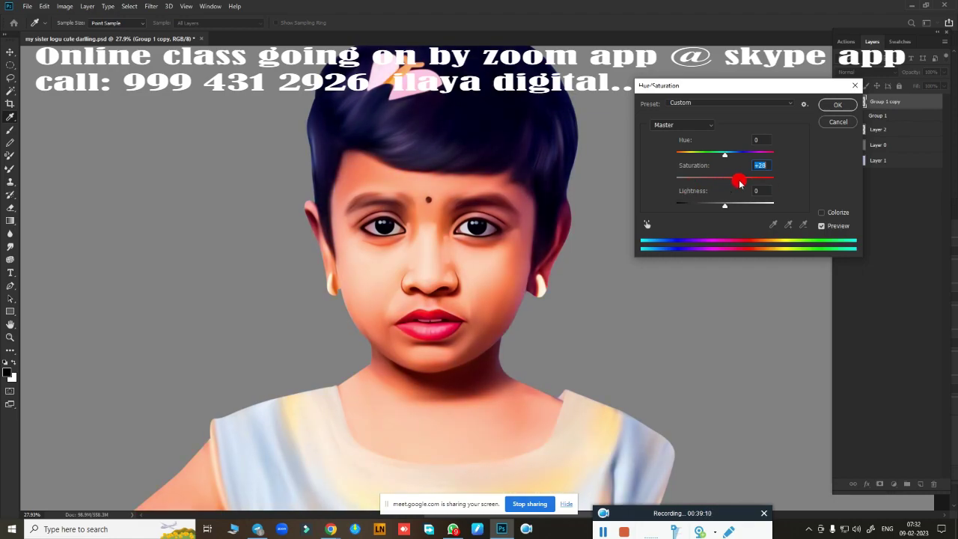
left_click(727, 156)
left_click(826, 109)
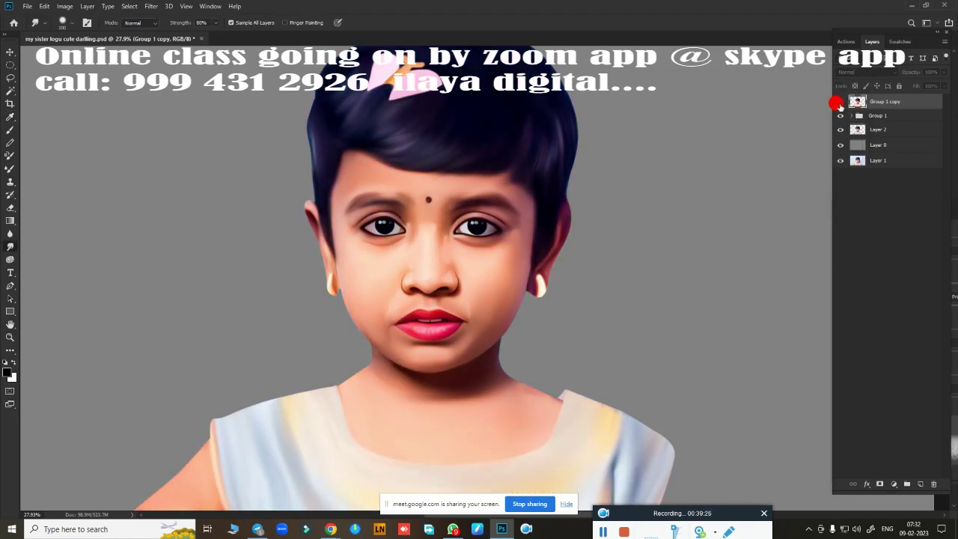
- Select the skin with Color Range, apply Color Balance to it, then deselect
left_click(129, 6)
left_click(150, 103)
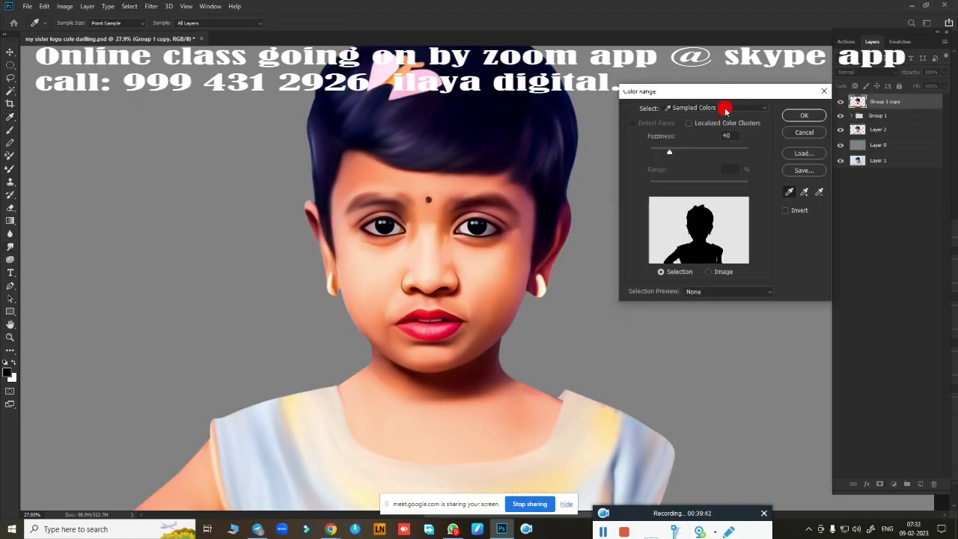
left_click(808, 111)
key("ctrl+b")
left_click(737, 184)
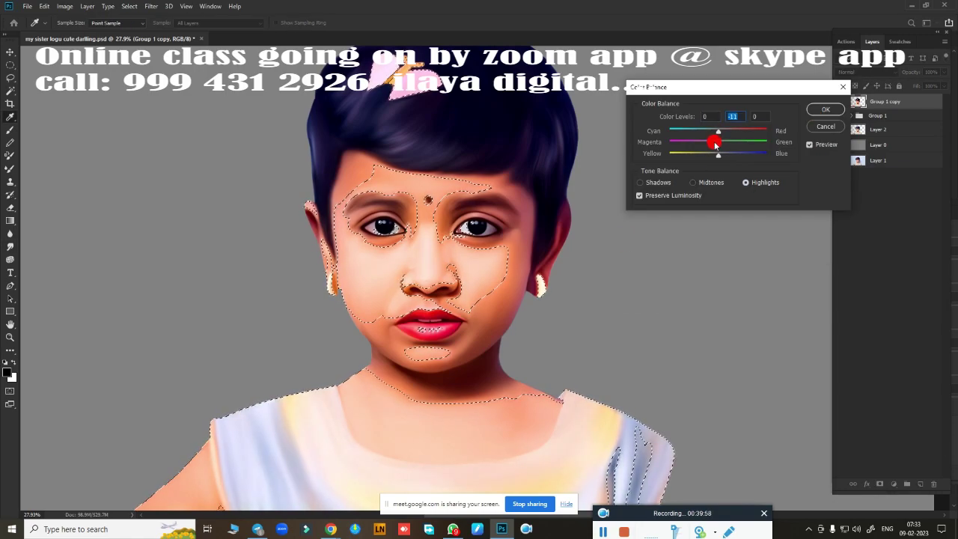
key("Return")
key("ctrl+d")
- Apply Color Balance to the whole painting, shifting the shadows slightly toward yellow
key("ctrl+b")
scroll(596, 237, "up", 1)
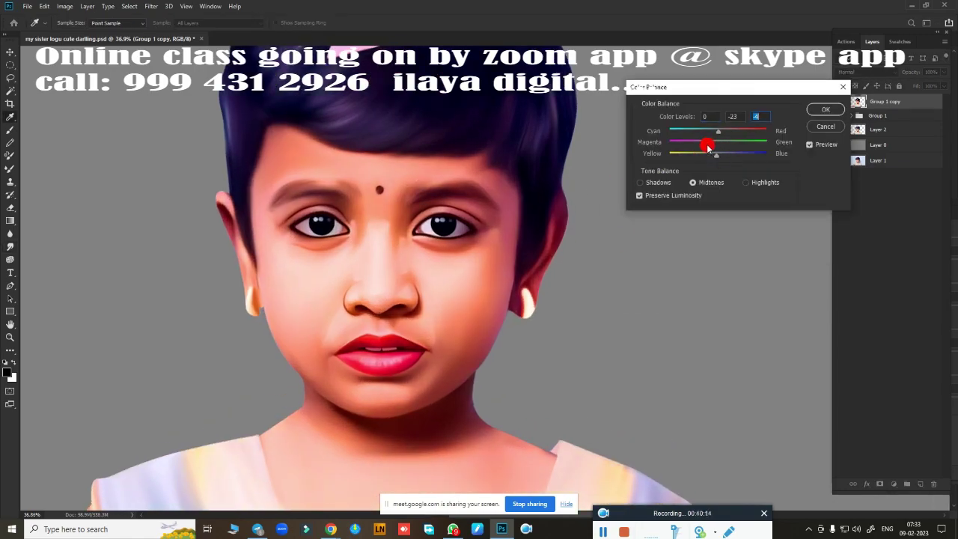
key("ctrl+1")
left_click_drag(718, 154, 712, 155)
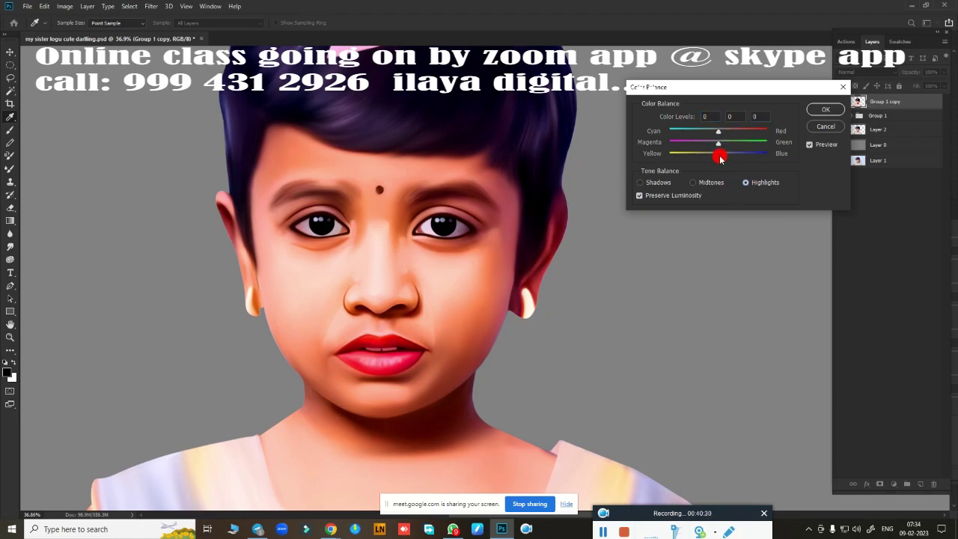
key("Return")
- Brighten the highlights with a Curves adjustment and fit the image on screen
key("ctrl+m")
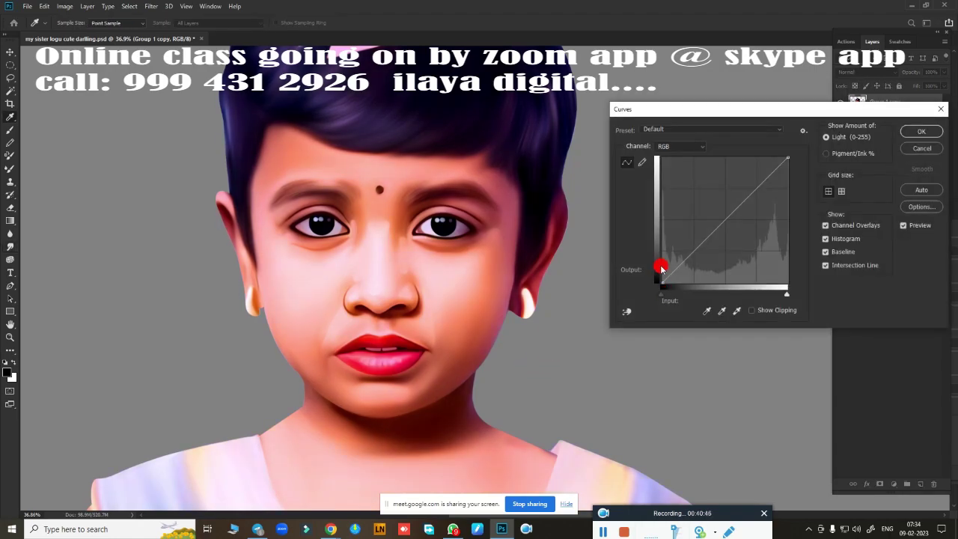
mouse_move(786, 294)
left_mouse_down()
mouse_move(729, 293)
mouse_move(778, 295)
left_mouse_up()
key("alt+5")
left_click(920, 131)
key("ctrl+0")
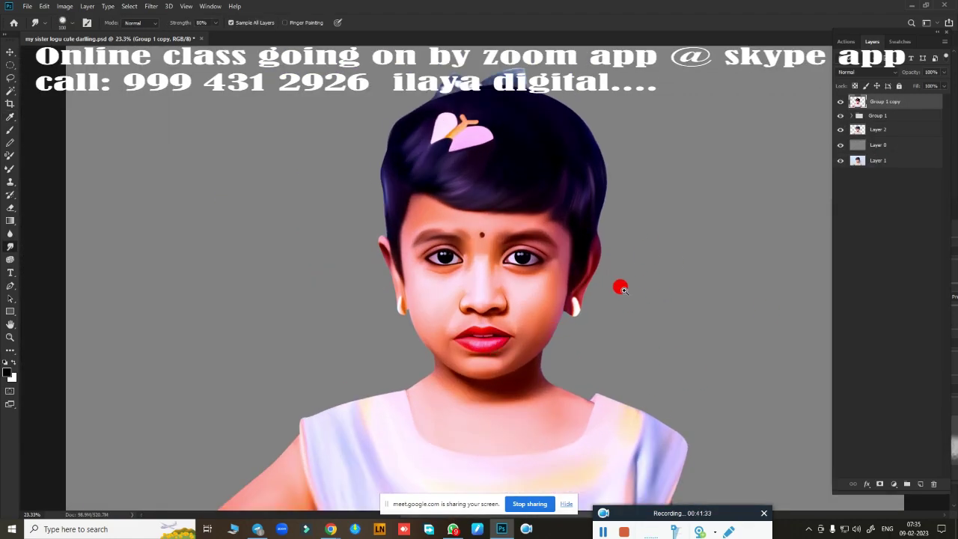
- Lasso the left background and half the face into a new layer and apply Color Balance
scroll(599, 299, "down", 2)
key("l")
left_click_drag(507, 158, 490, 183)
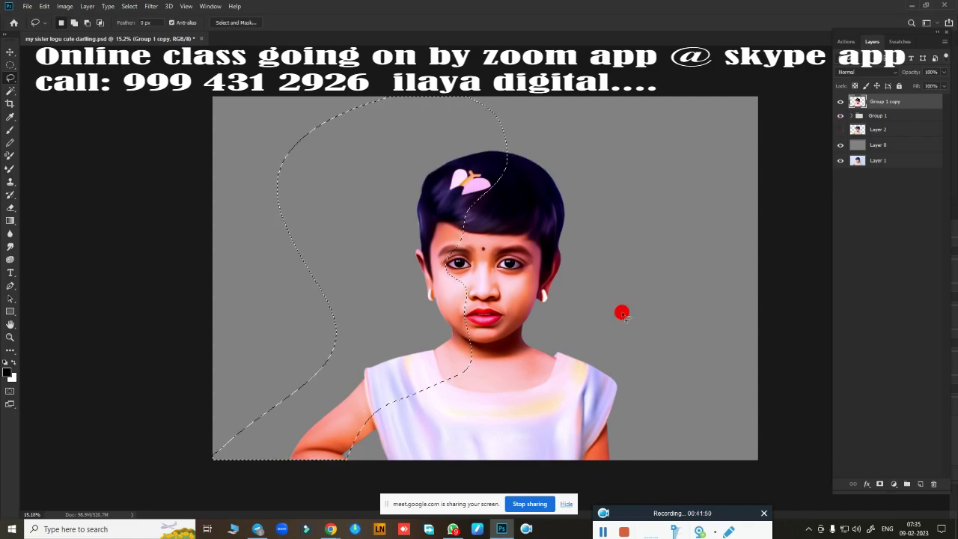
key("ctrl+j")
left_click(839, 101, "alt")
left_click(840, 101, "alt")
scroll(479, 285, "up", 2)
key("ctrl+b")
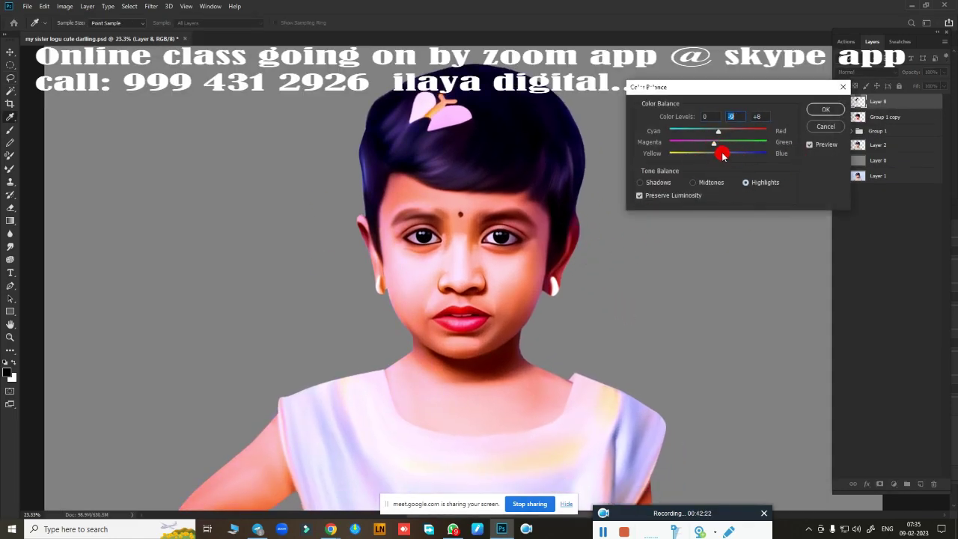
left_click(826, 110)
- Copy an outlined area to a new layer, shift its highlights toward cyan, green and yellow, and merge down
mouse_move(621, 100)
left_mouse_down()
mouse_move(485, 320)
mouse_move(503, 150)
left_mouse_up()
key("ctrl+j")
key("ctrl+b")
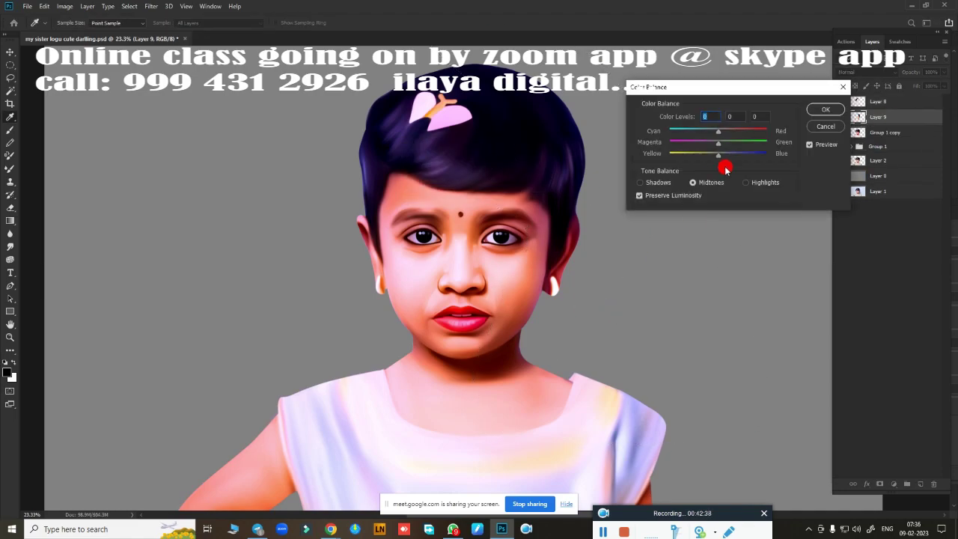
left_click(746, 182)
left_click_drag(718, 153, 711, 154)
left_click_drag(718, 142, 723, 142)
left_click_drag(718, 131, 707, 131)
key("Return")
- Increase the portrait's saturation to +22 with Hue/Saturation
key("ctrl+e")
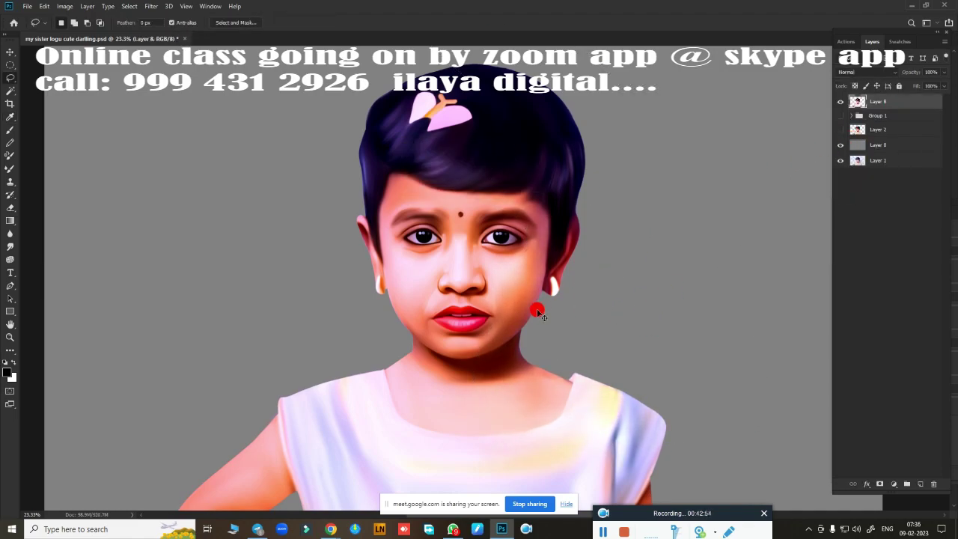
key("ctrl+u")
left_click_drag(725, 177, 737, 180)
key("Return")
- Add a new empty layer on top and pick a Mixer Brush preset
key("l")
key("ctrl+shift+alt+n")
key("b")
right_click(442, 319)
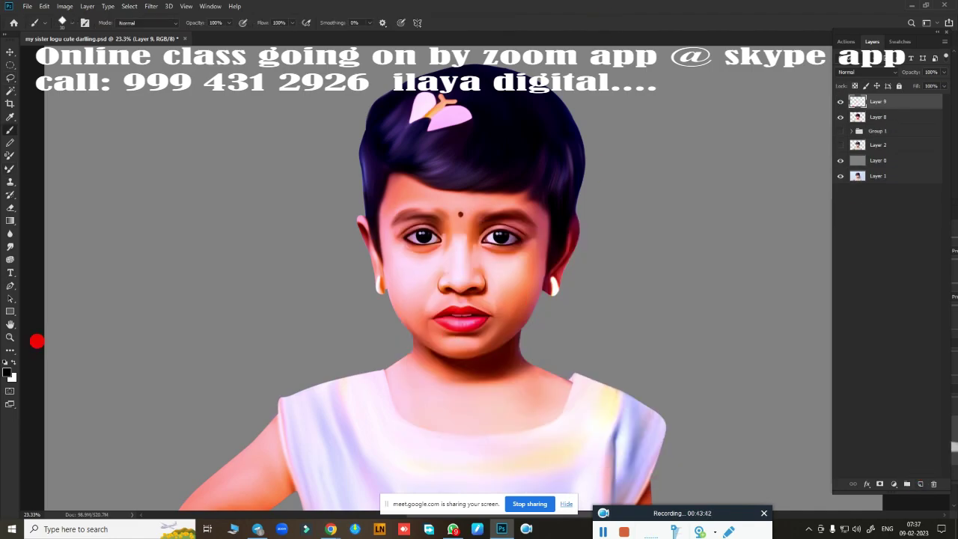